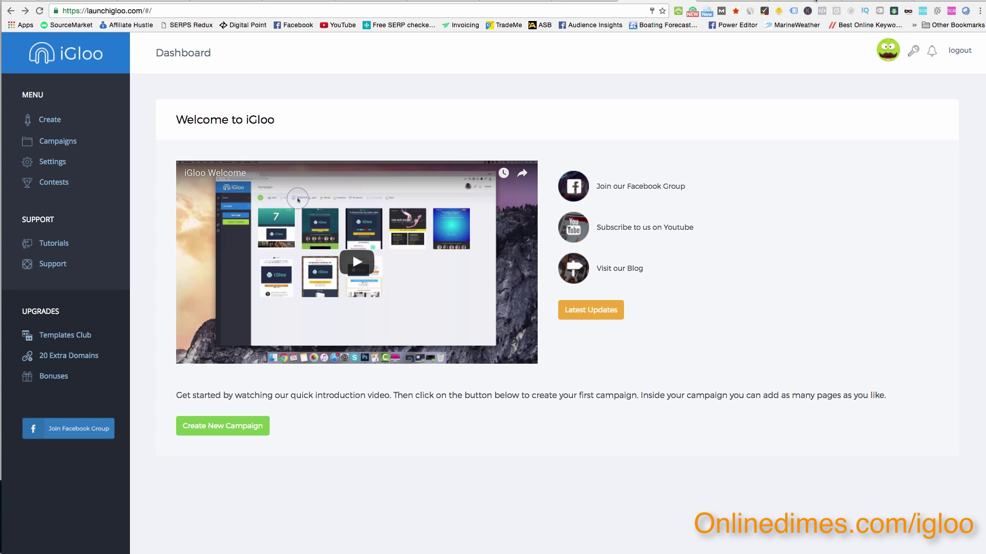
Switch from the iGloo dashboard to the Upwork homepage tab.
{"action": "key", "text": "ctrl+Tab"}
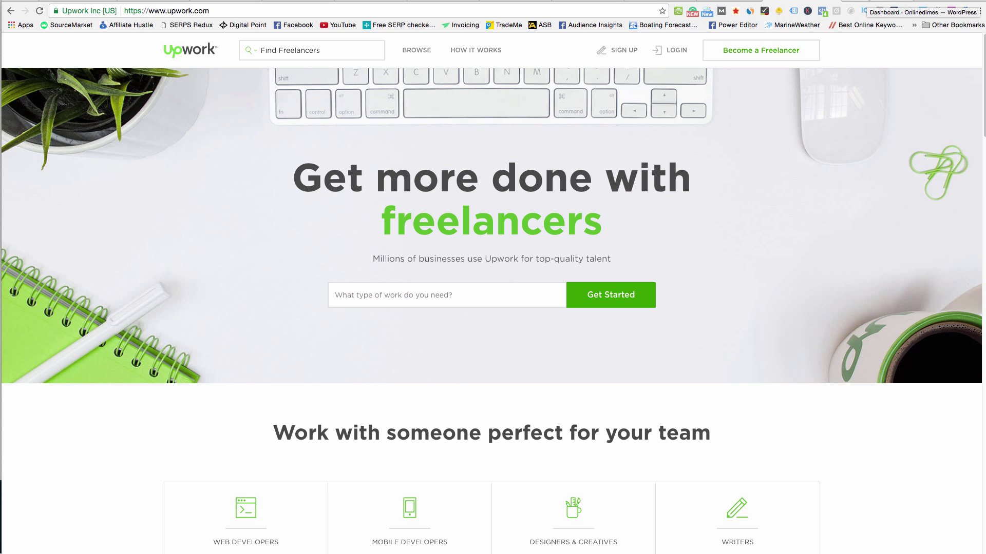
Visit the WordPress dashboard and GetResponse API & OAuth tabs, ending on the iGloo dashboard.
{"action": "left_click", "coordinate": [898, 4]}
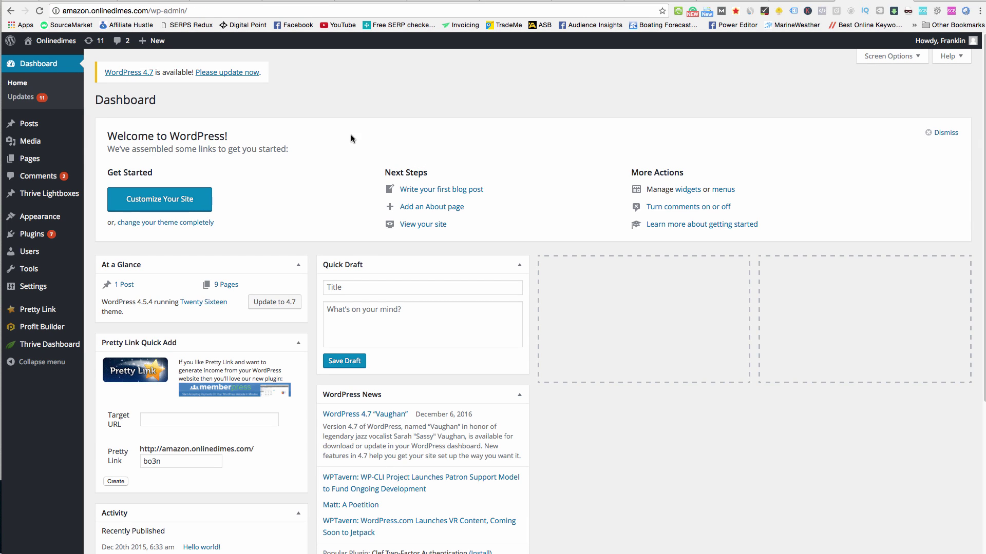
{"action": "left_click", "coordinate": [620, 2]}
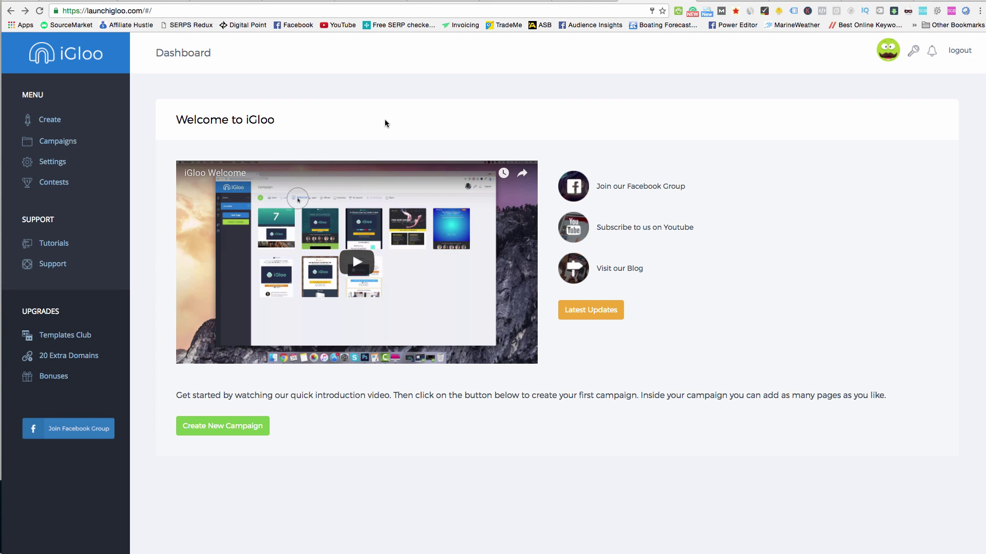
{"action": "left_click", "coordinate": [517, 1]}
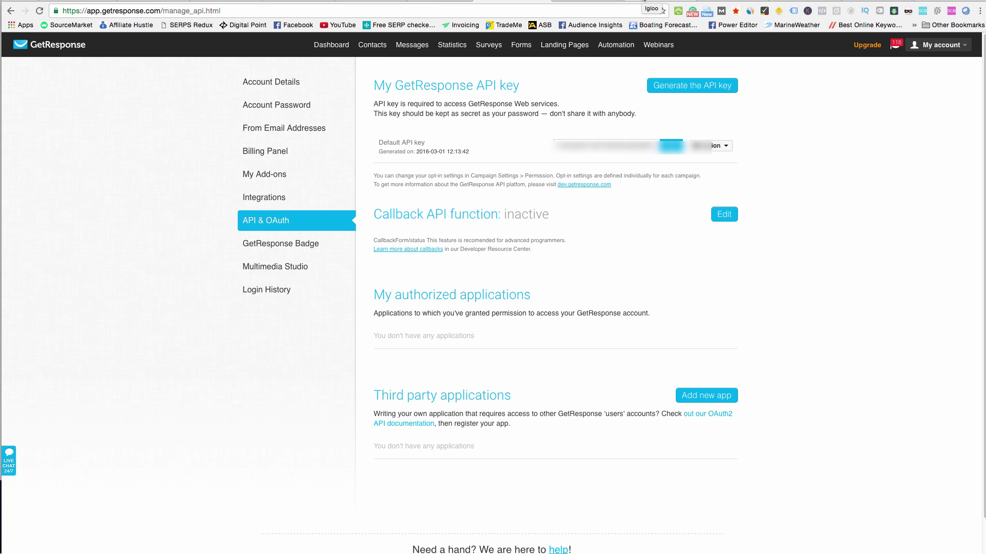
{"action": "left_click", "coordinate": [644, 2]}
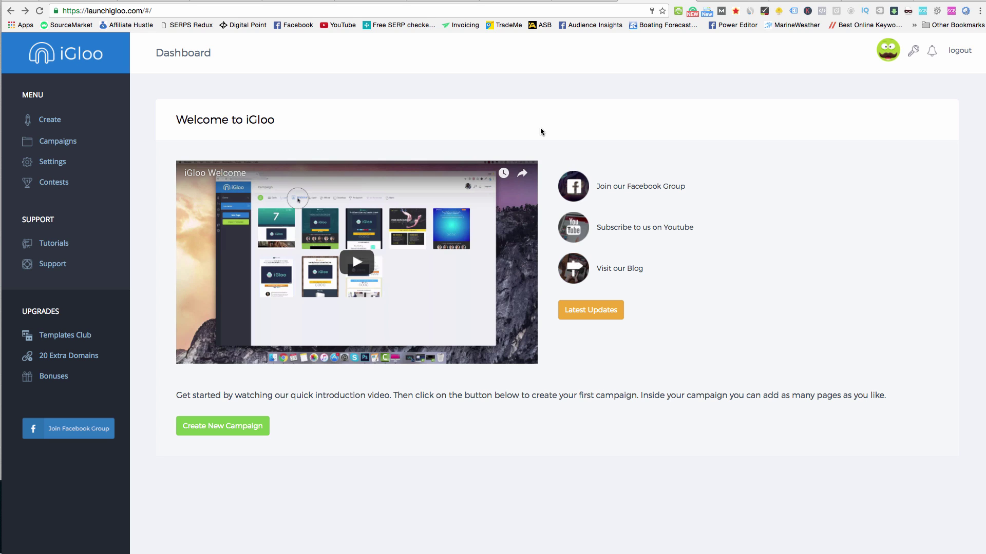
Download the iGloo WordPress plugin from the iGloo Settings page.
{"action": "left_click", "coordinate": [62, 163]}
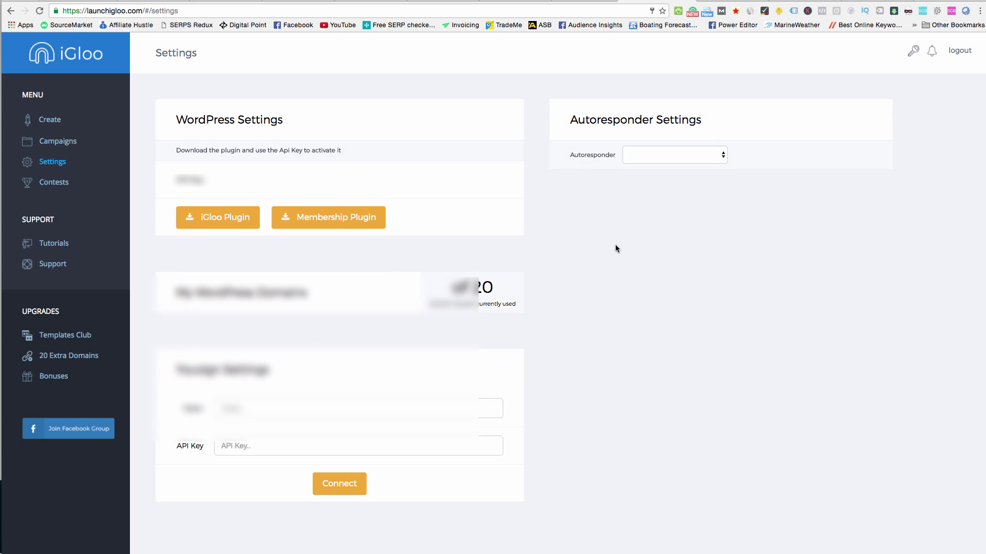
{"action": "left_click", "coordinate": [215, 222]}
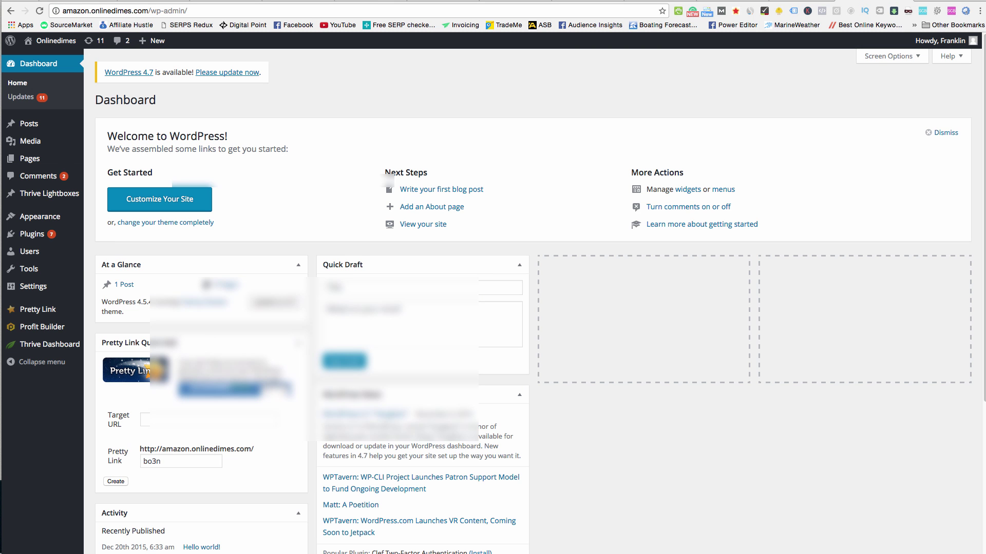
Upload igloo-wp (2).zip under Plugins > Add New, activate it, and open iGloo's Connect account page.
{"action": "left_click", "coordinate": [32, 234]}
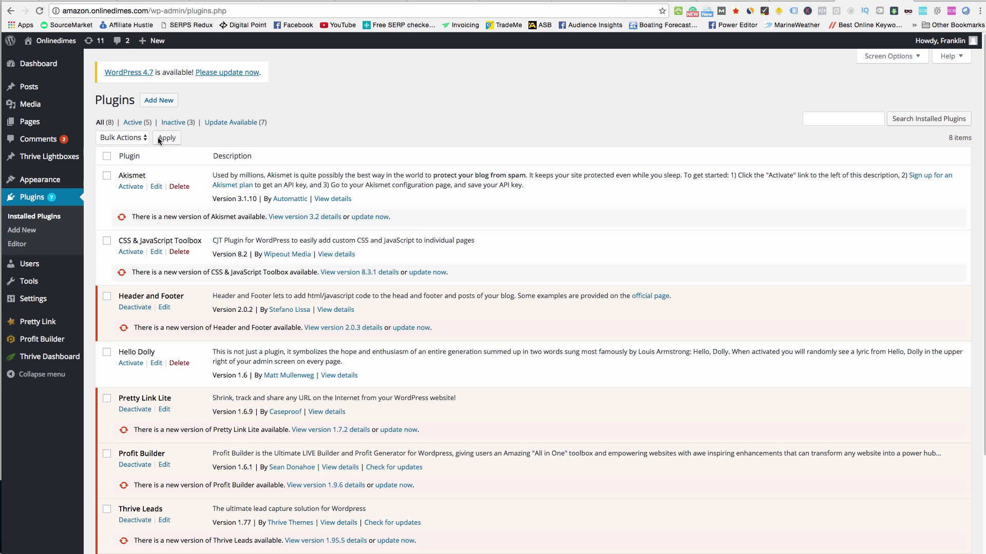
{"action": "left_click", "coordinate": [159, 103]}
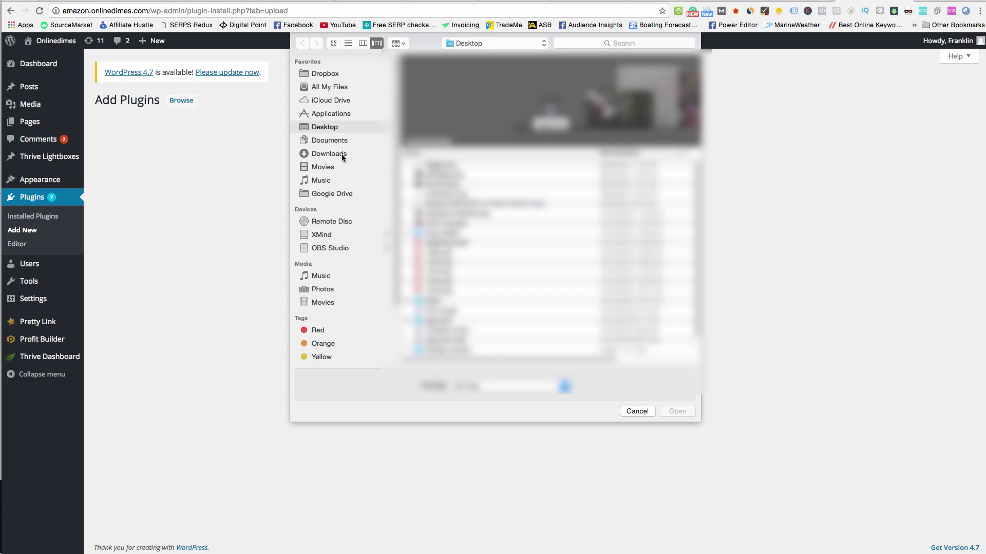
{"action": "left_click", "coordinate": [341, 154]}
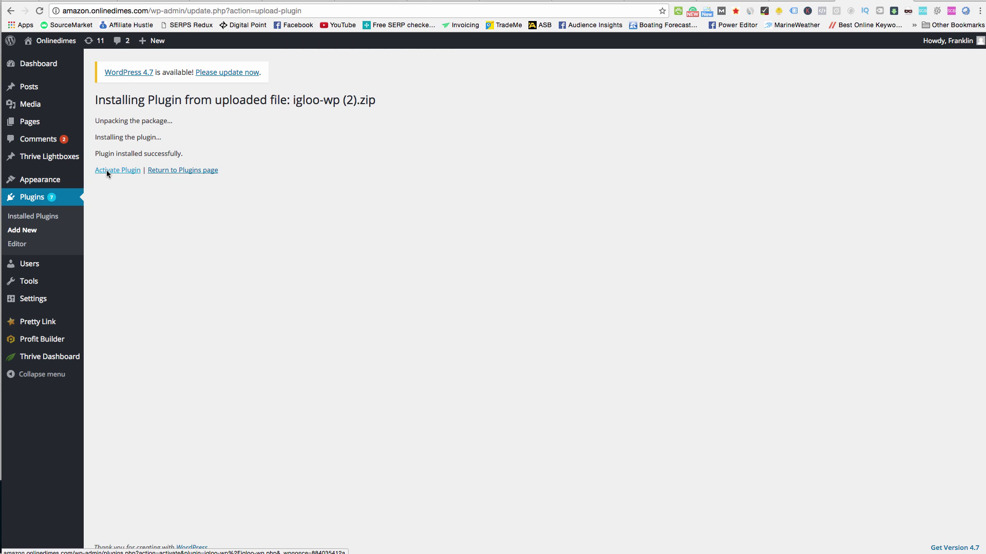
{"action": "left_click", "coordinate": [136, 171]}
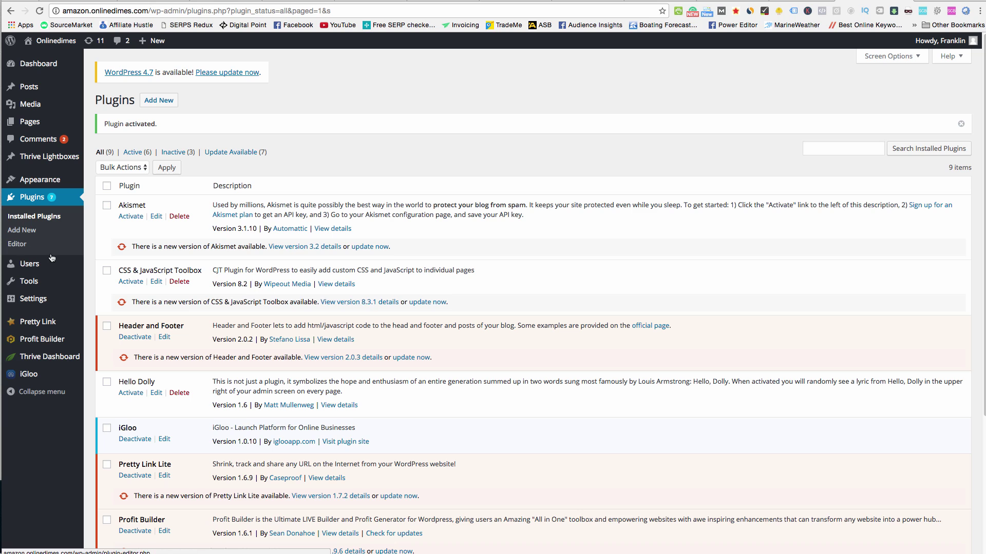
{"action": "left_click", "coordinate": [31, 373]}
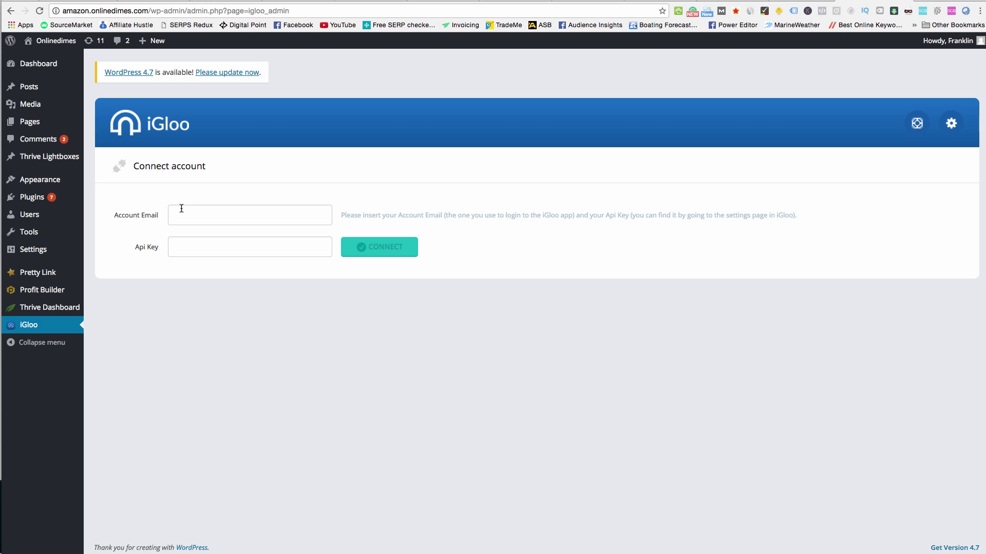
Copy the API key from the iGloo Settings page.
{"action": "left_click", "coordinate": [257, 252]}
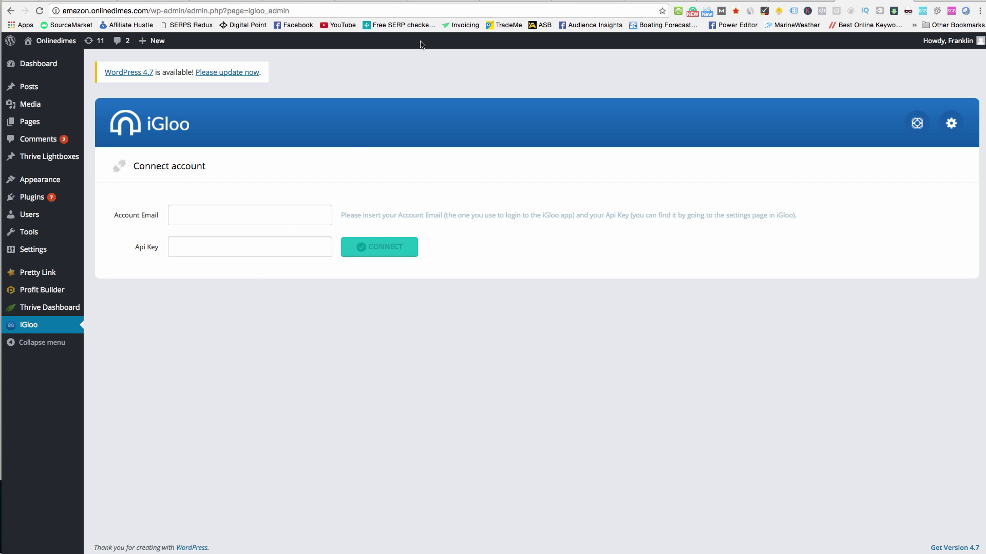
{"action": "left_click", "coordinate": [390, 5]}
{"action": "left_click_drag", "start_coordinate": [348, 179], "coordinate": [211, 180]}
{"action": "right_click", "coordinate": [331, 177]}
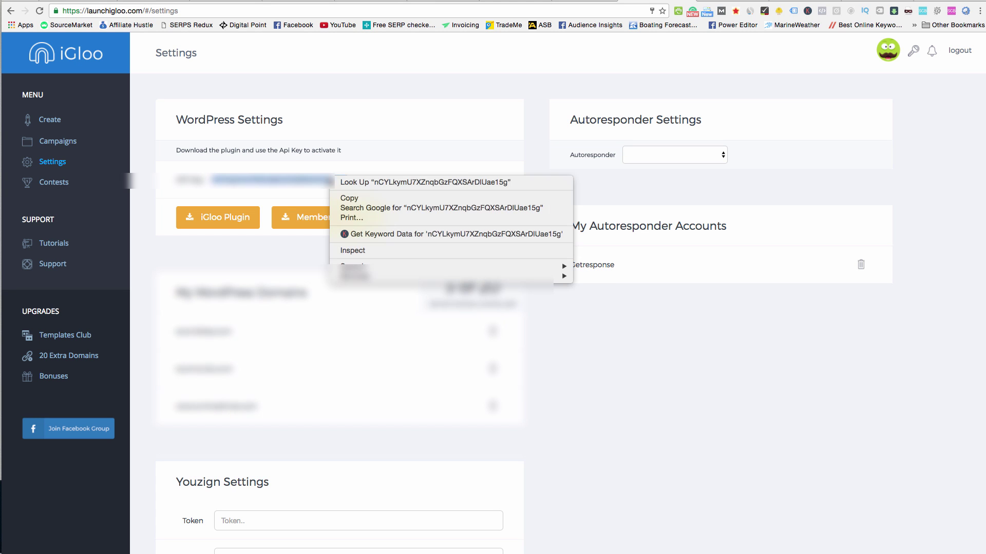
{"action": "left_click", "coordinate": [342, 198]}
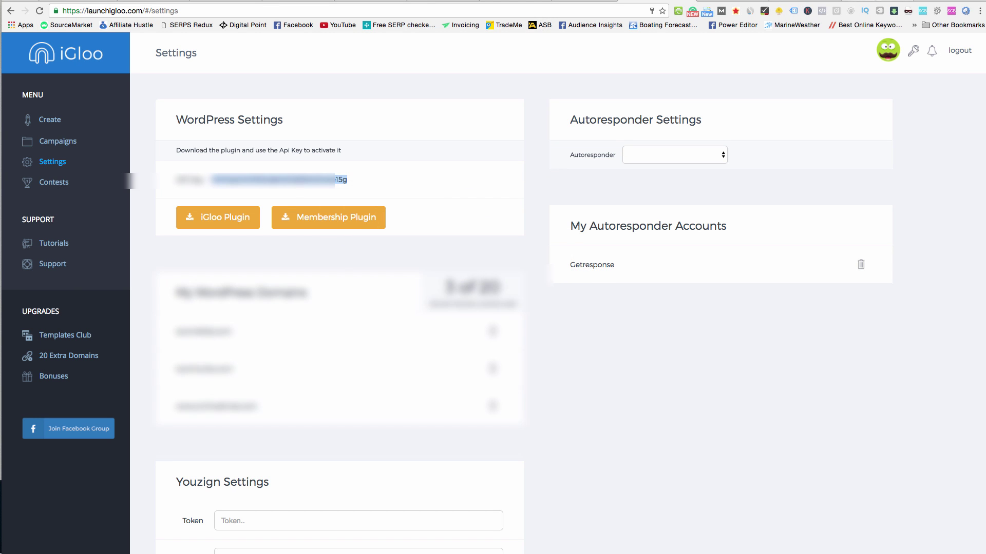
Enter the account email and paste the API key in the plugin form, then connect.
{"action": "key", "text": "ctrl+shift+Tab"}
{"action": "left_click", "coordinate": [246, 213]}
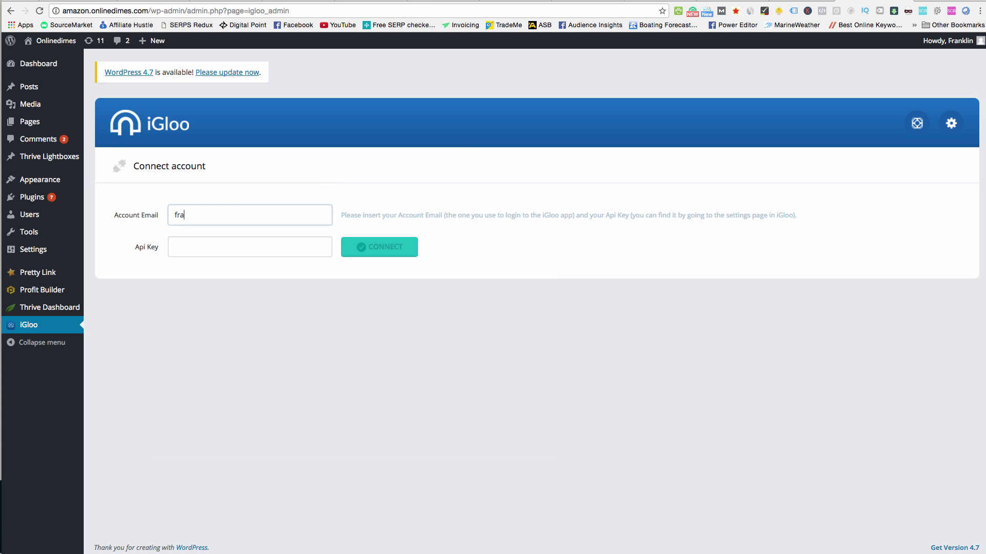
{"action": "key", "text": "Tab"}
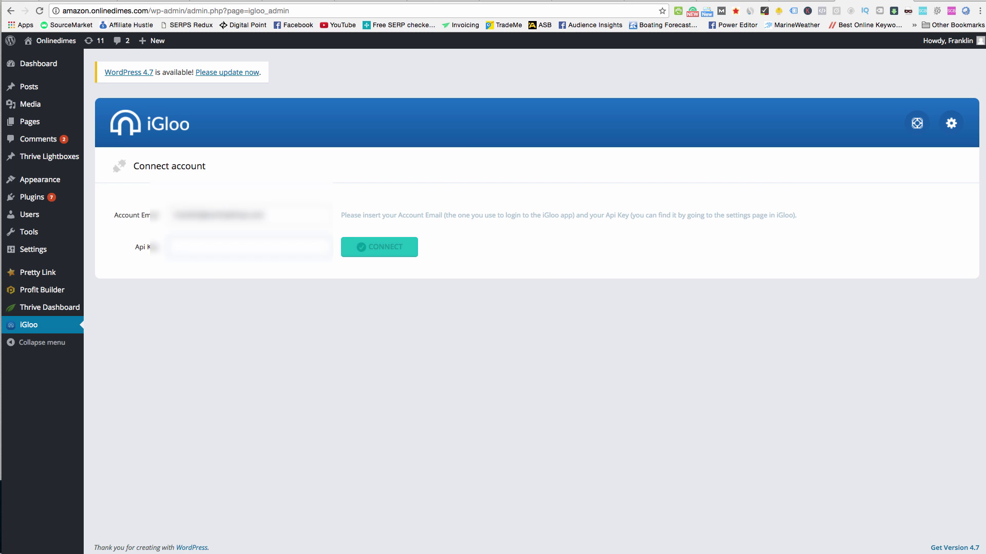
{"action": "key", "text": "super+v"}
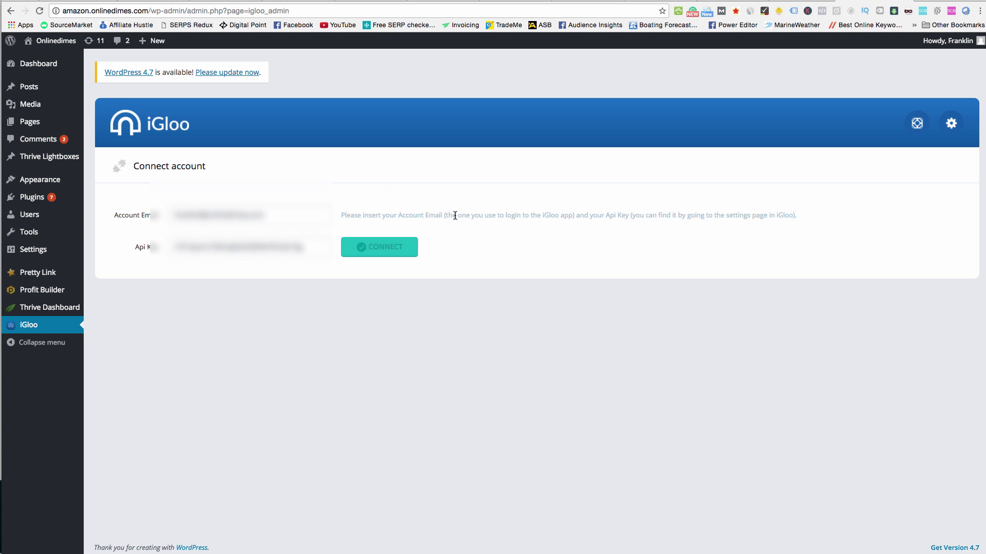
{"action": "key", "text": "Return"}
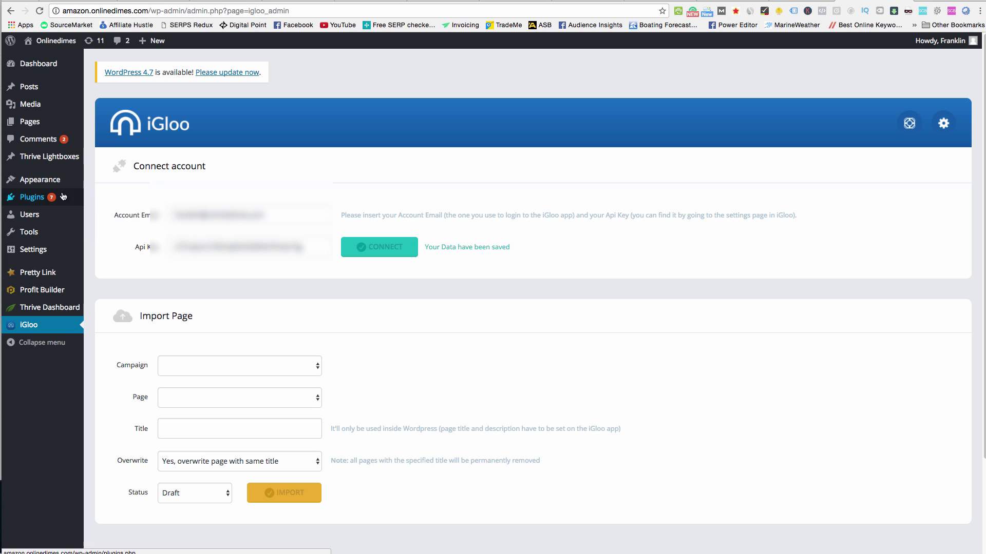
{"action": "scroll", "coordinate": [354, 334], "scroll_direction": "down", "scroll_amount": 2}
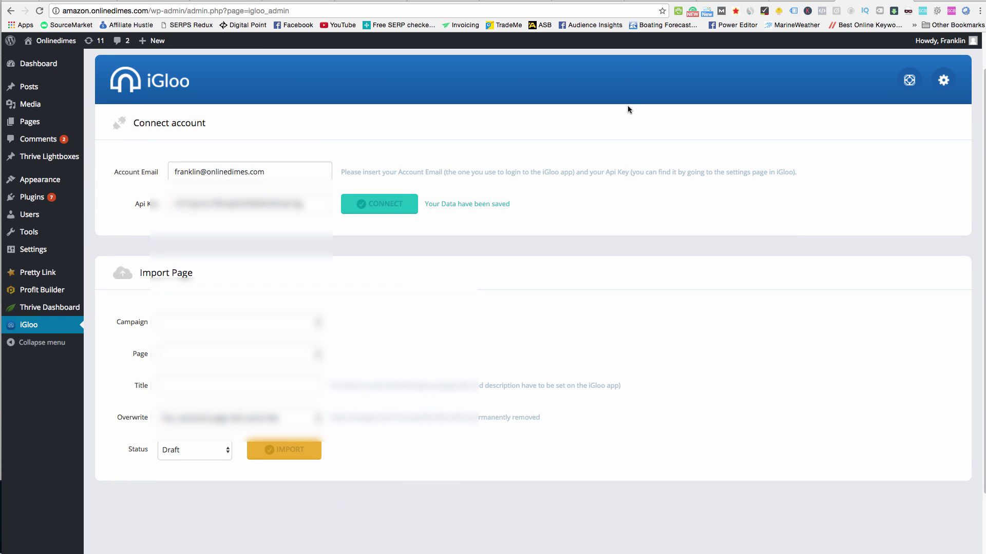
{"action": "left_click", "coordinate": [653, 3]}
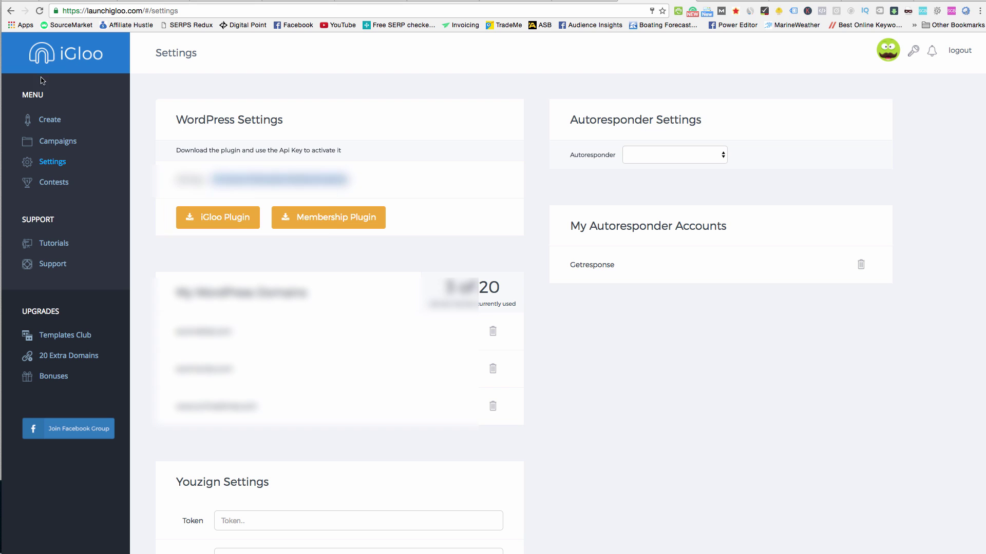
Create a new campaign named 'Optin form 3'.
{"action": "left_click", "coordinate": [45, 121]}
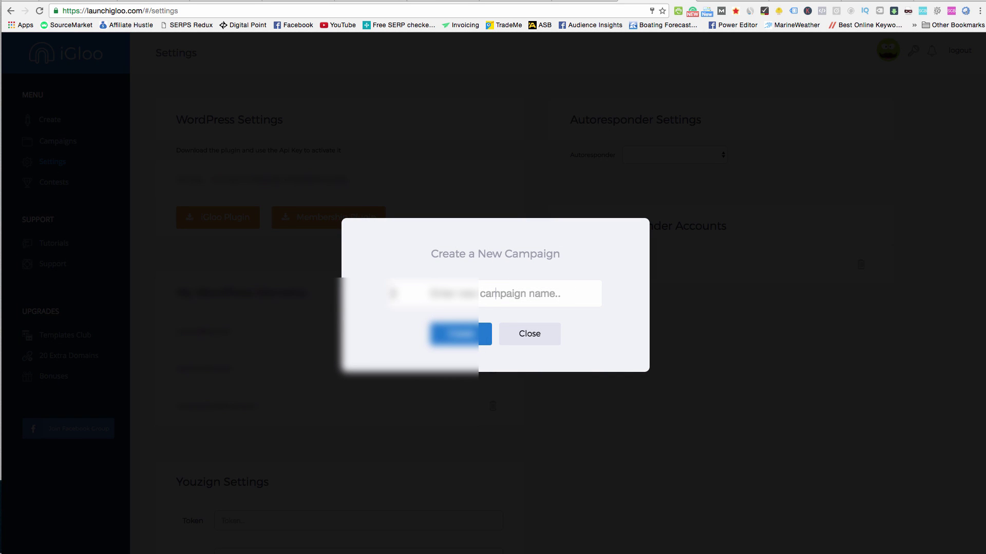
{"action": "type", "text": "O"}
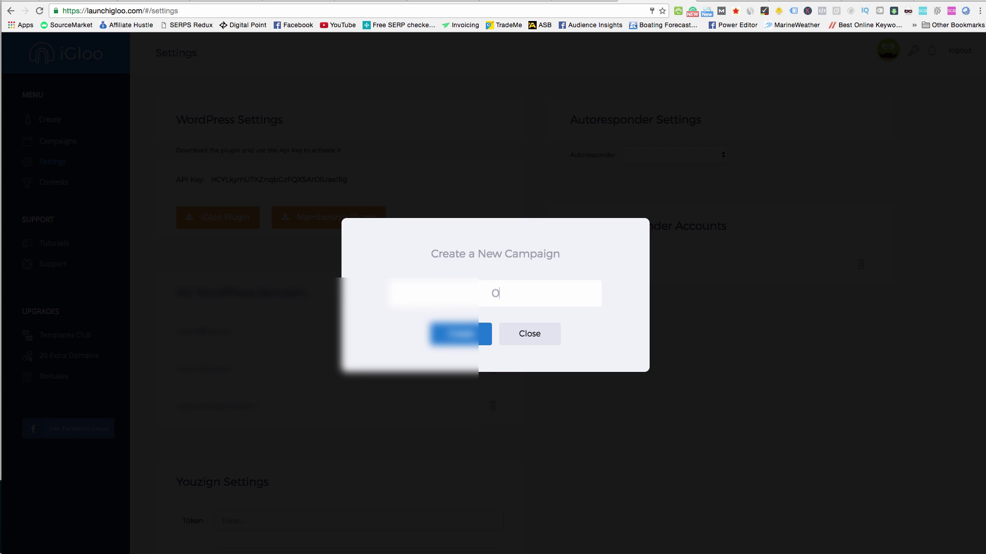
{"action": "type", "text": "ptin form 3"}
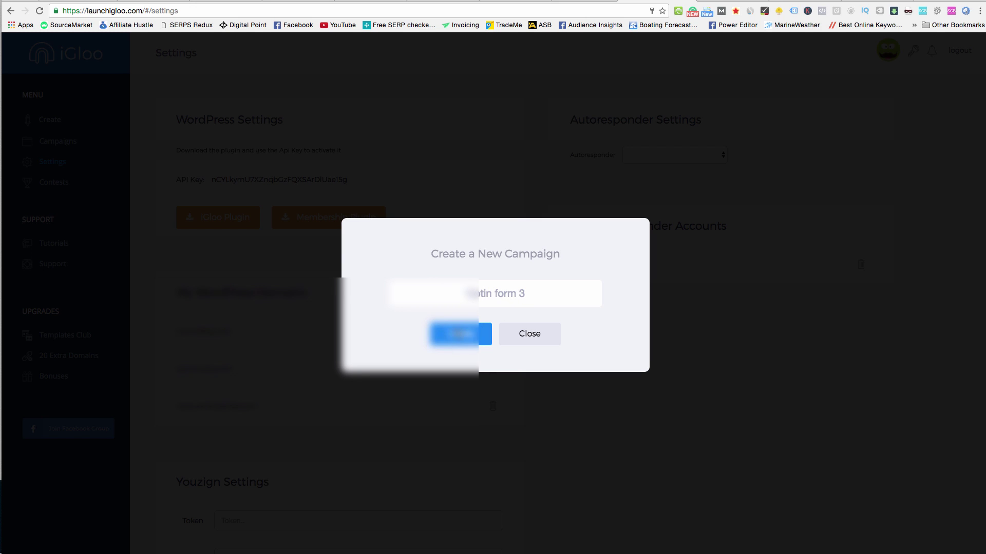
{"action": "key", "text": "Return"}
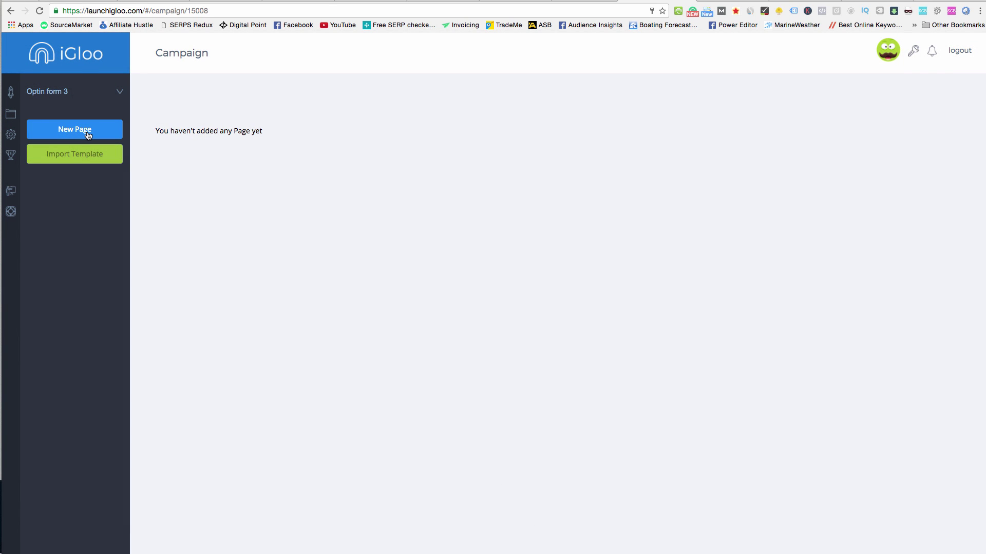
Add a page to the campaign built from the Logospot optin template.
{"action": "left_click", "coordinate": [88, 135]}
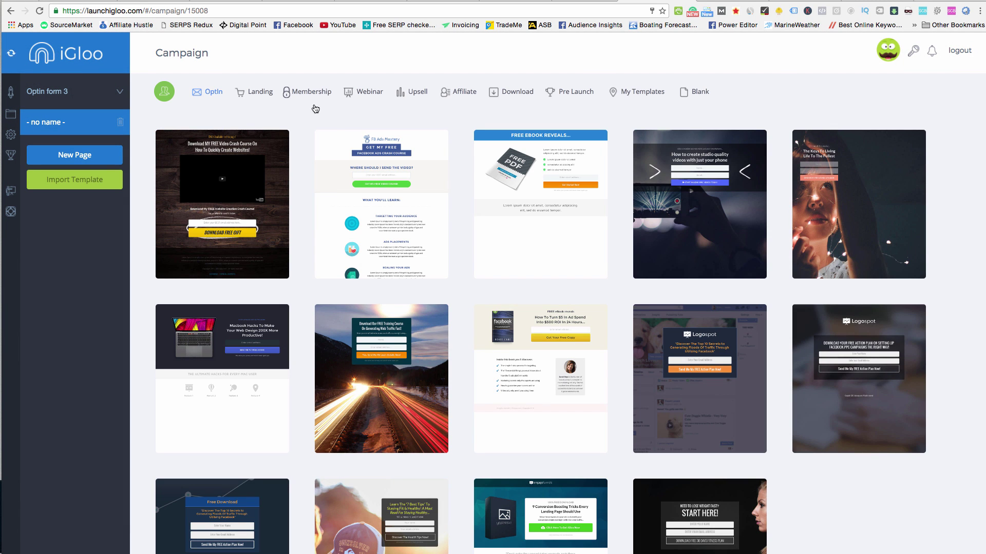
{"action": "left_click", "coordinate": [255, 92]}
{"action": "left_click", "coordinate": [308, 92]}
{"action": "left_click", "coordinate": [365, 93]}
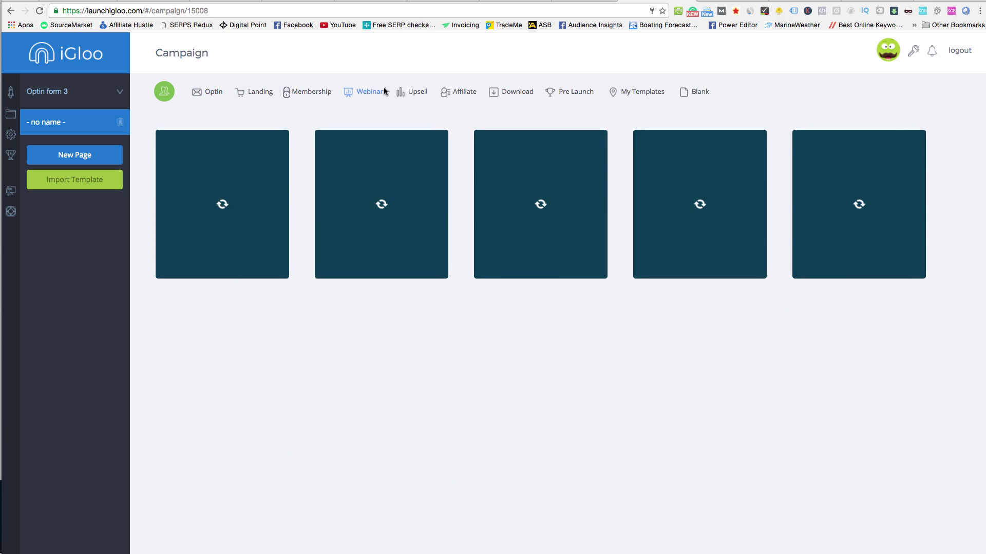
{"action": "left_click", "coordinate": [211, 94]}
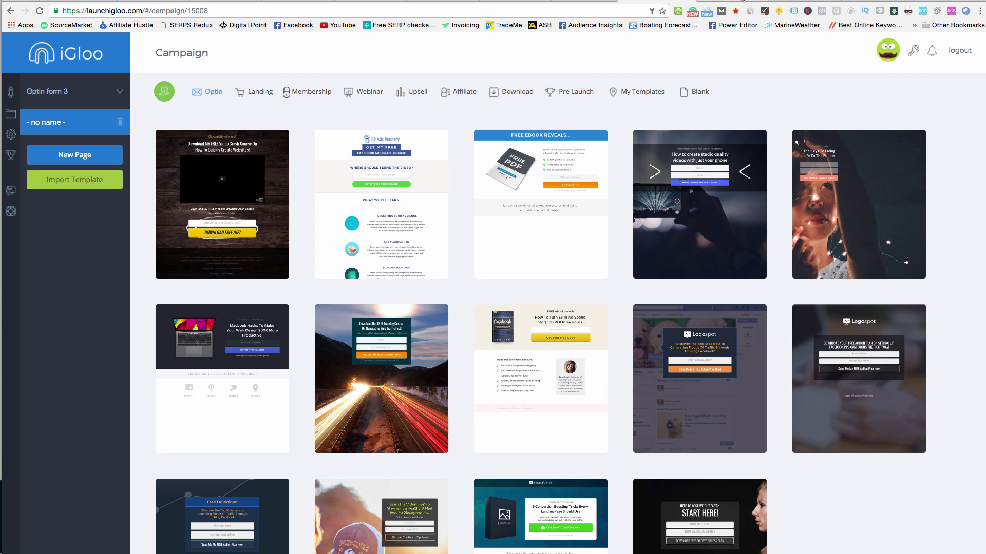
{"action": "left_click", "coordinate": [744, 1]}
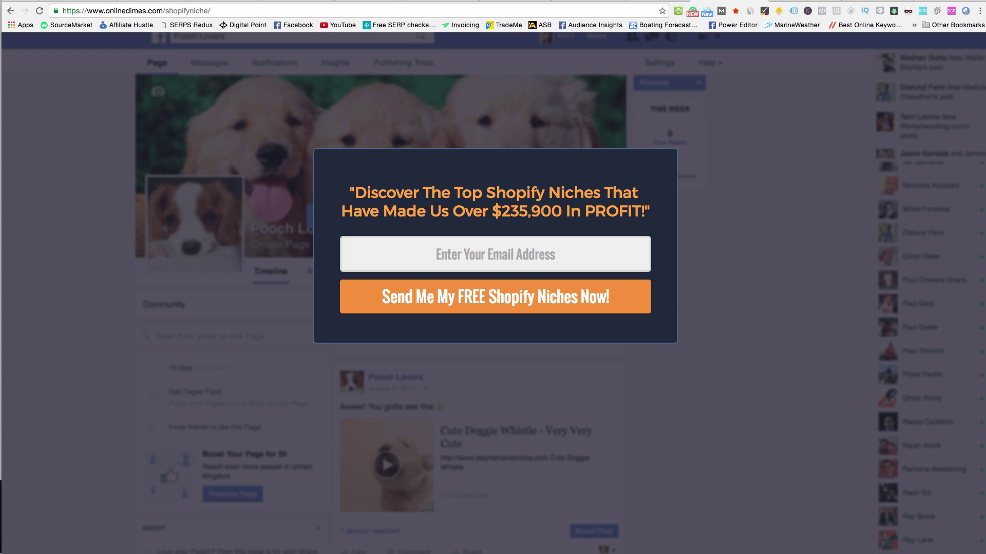
{"action": "key", "text": "super+w"}
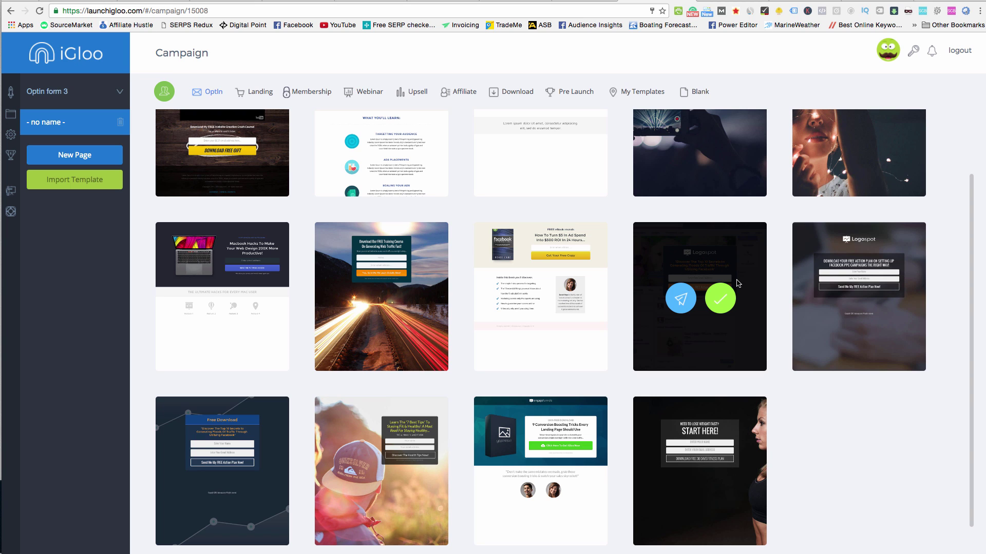
{"action": "scroll", "coordinate": [737, 284], "scroll_direction": "down", "scroll_amount": 1}
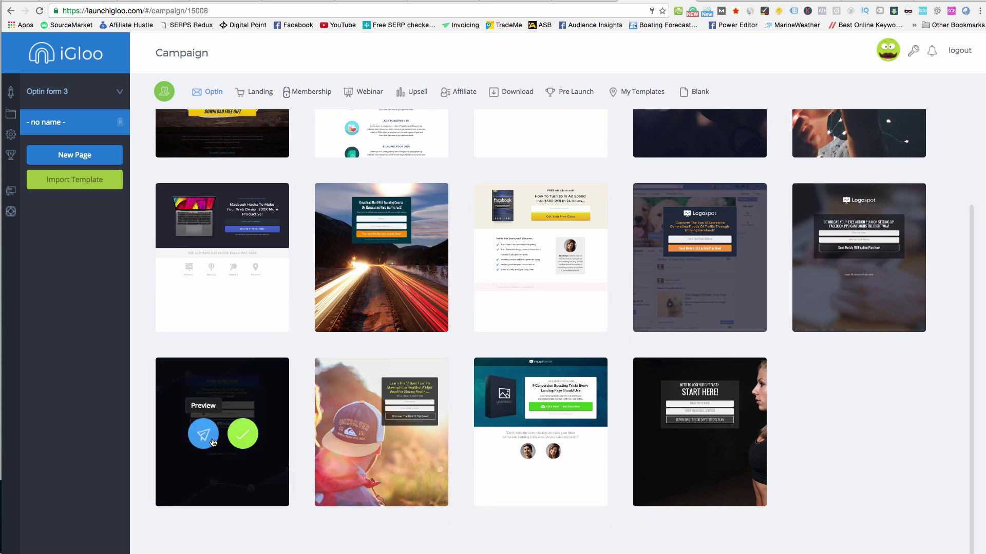
{"action": "scroll", "coordinate": [698, 379], "scroll_direction": "up", "scroll_amount": 1}
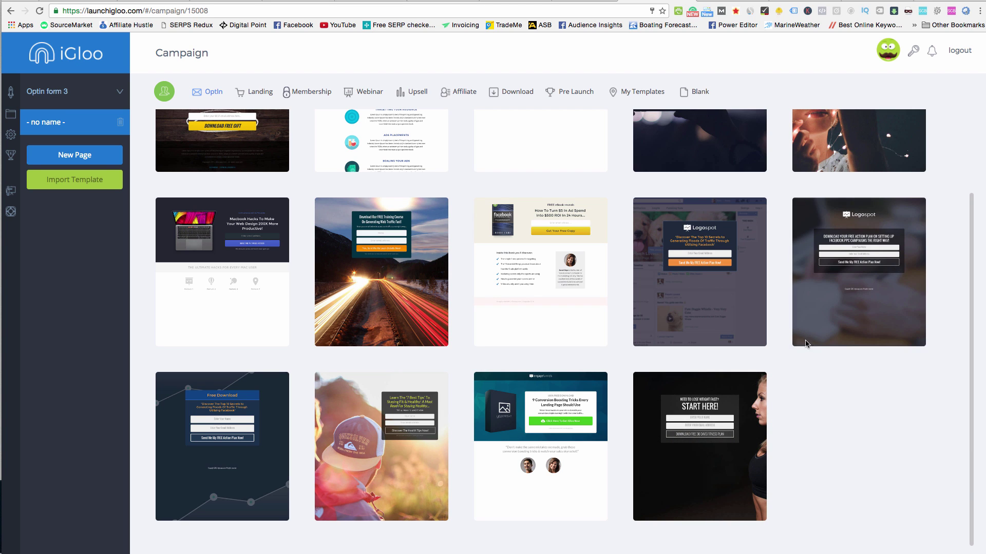
{"action": "mouse_move", "coordinate": [724, 277]}
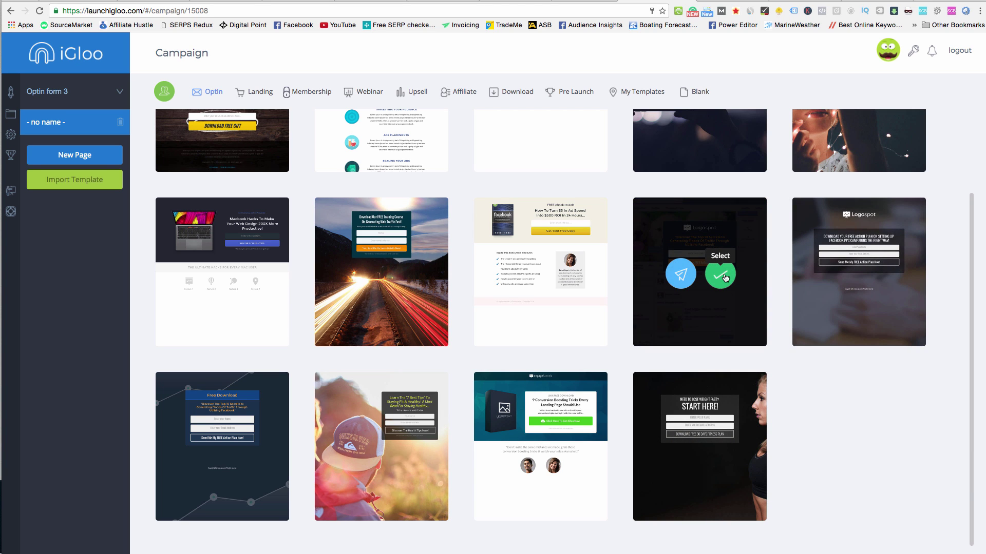
{"action": "mouse_move", "coordinate": [366, 276]}
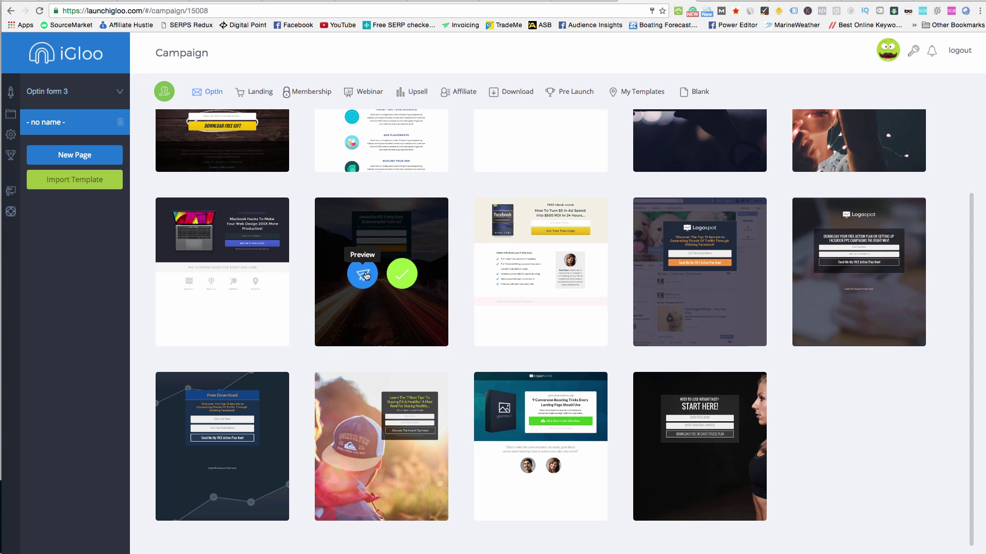
{"action": "left_click", "coordinate": [736, 165]}
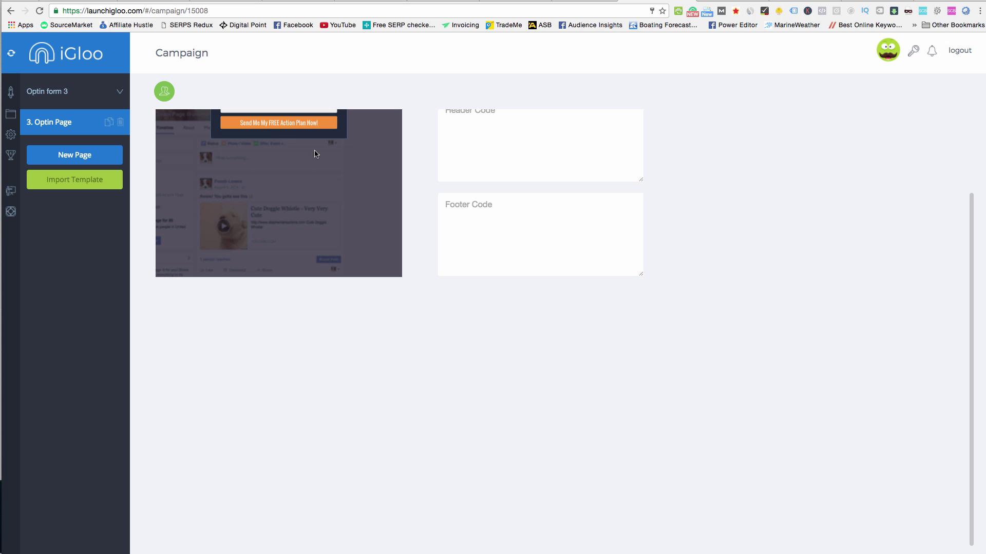
Open 3. Optin Page in the iGloo page editor.
{"action": "scroll", "coordinate": [401, 100], "scroll_direction": "up", "scroll_amount": 3}
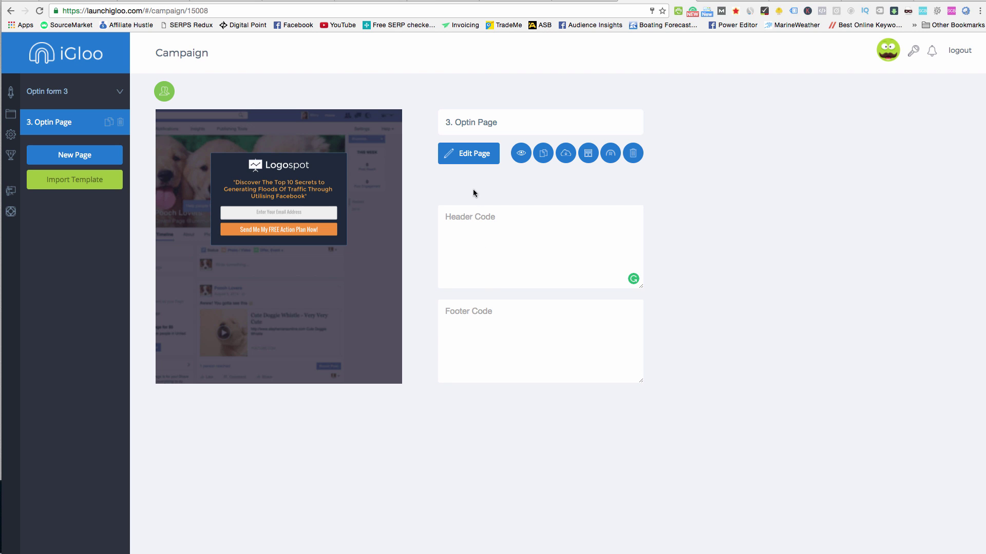
{"action": "left_click", "coordinate": [474, 160]}
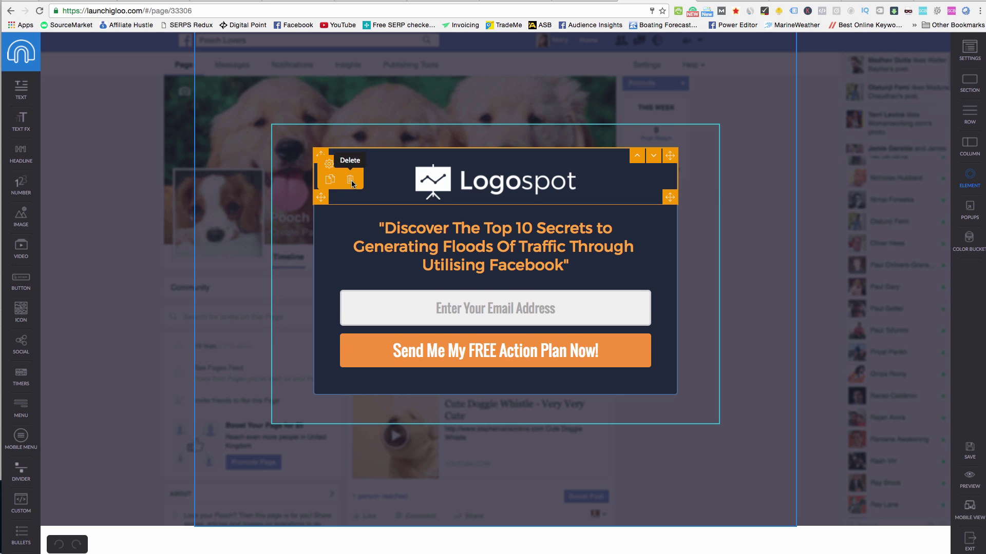
Remove the logo and retype the headline ending 'help you make money online. Don't miss this!'.
{"action": "left_click", "coordinate": [354, 184]}
{"action": "double_click", "coordinate": [462, 190]}
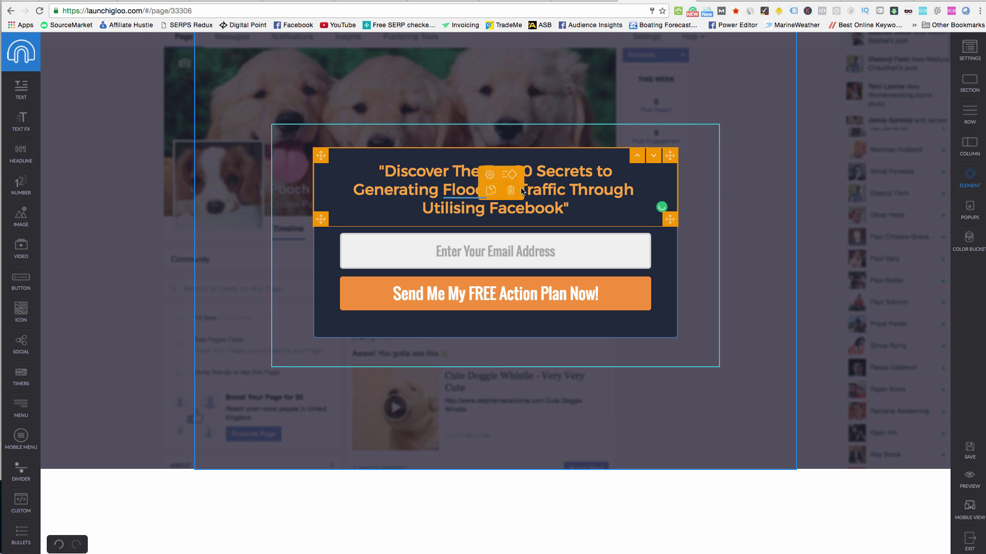
{"action": "left_click", "coordinate": [565, 208]}
{"action": "left_click_drag", "start_coordinate": [569, 209], "coordinate": [373, 175]}
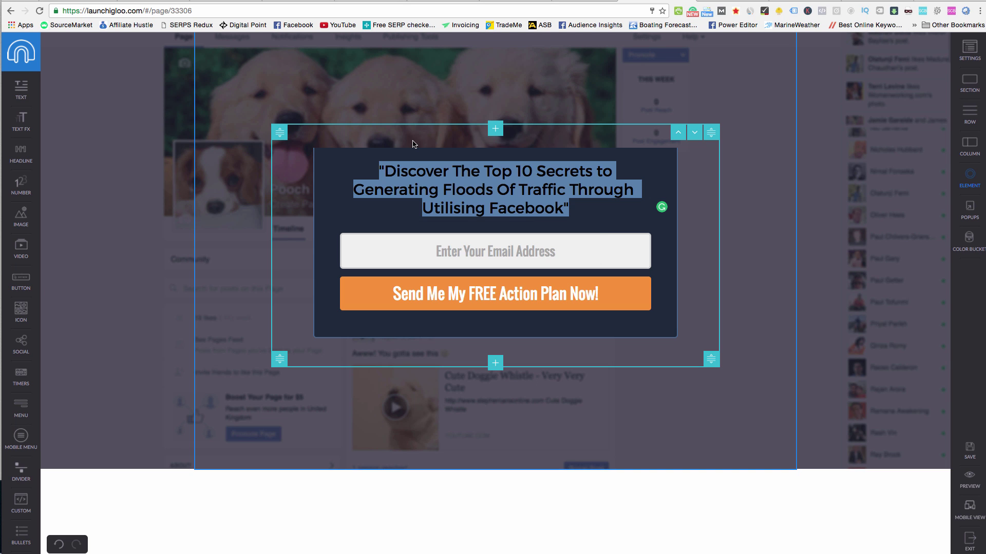
{"action": "left_click", "coordinate": [459, 191]}
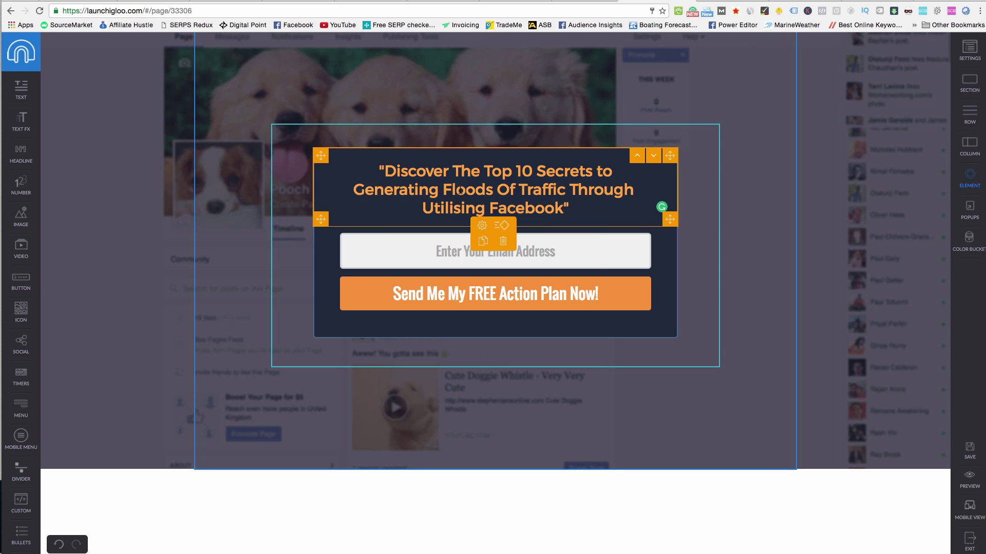
{"action": "left_click", "coordinate": [381, 171]}
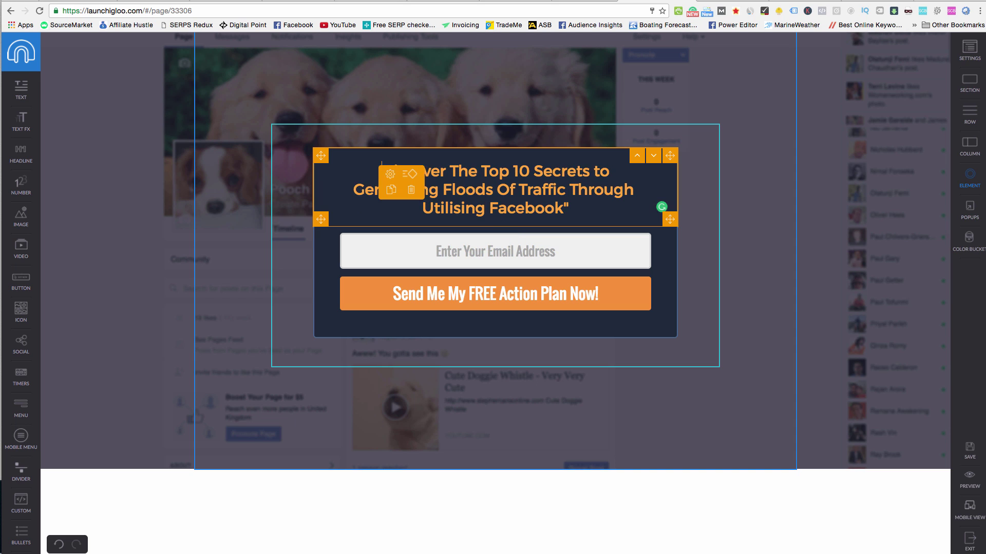
{"action": "left_click_drag", "start_coordinate": [531, 172], "coordinate": [514, 172]}
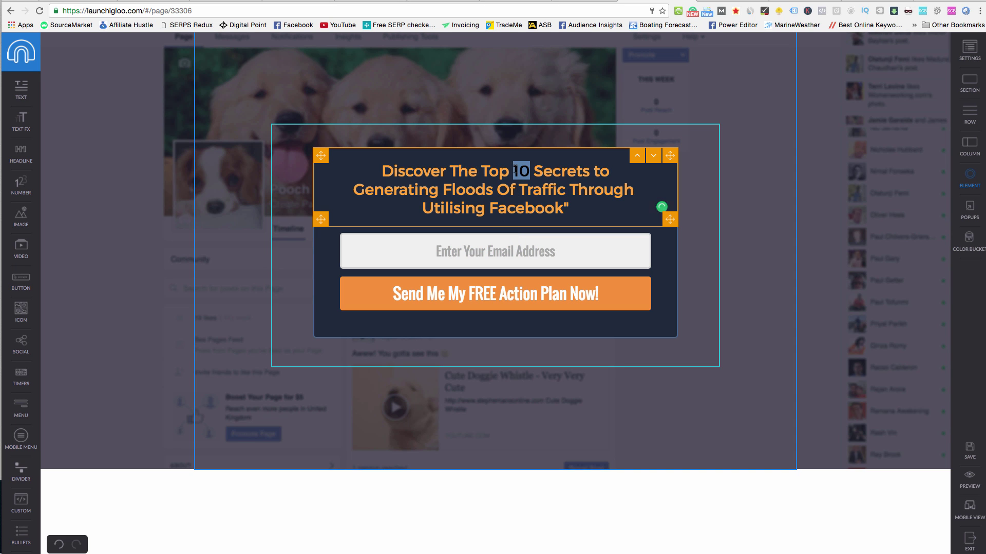
{"action": "left_click", "coordinate": [526, 172]}
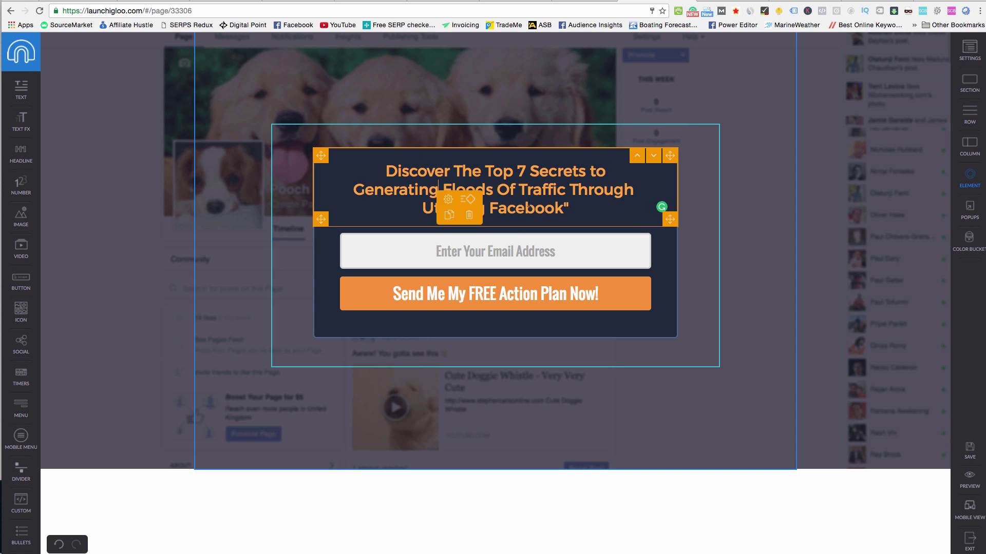
{"action": "left_click_drag", "start_coordinate": [569, 208], "coordinate": [353, 190]}
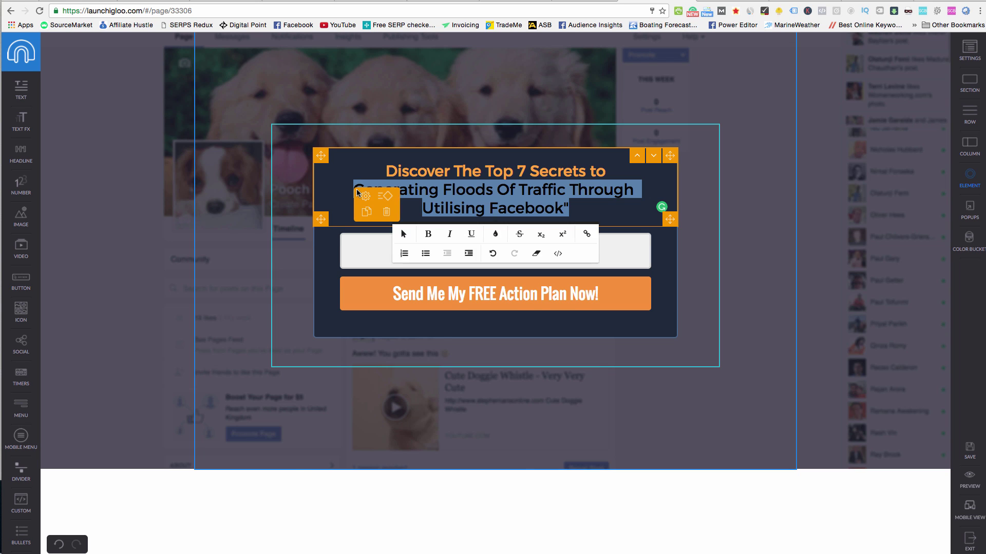
{"action": "type", "text": "Help"}
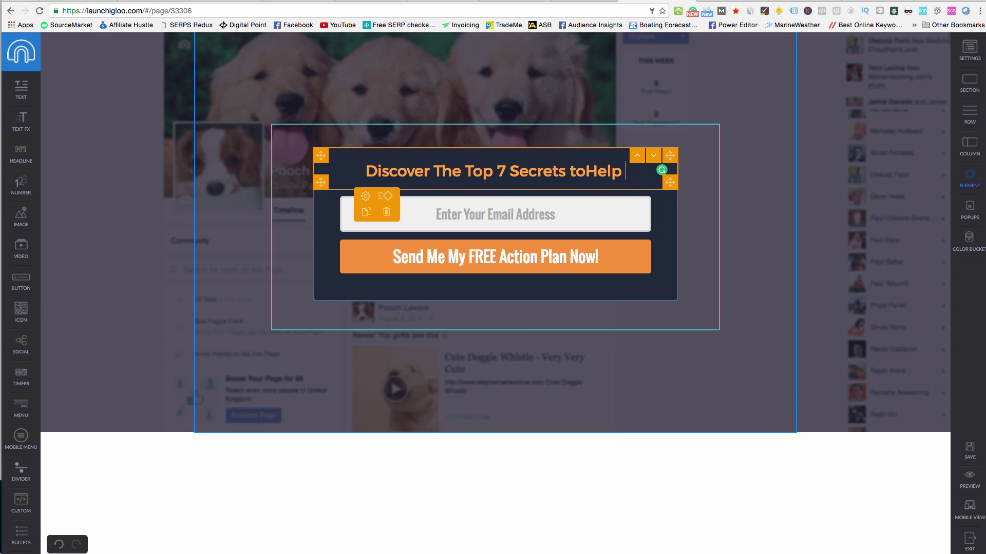
{"action": "key", "text": "BackSpace"}
{"action": "key", "text": "BackSpace"}
{"action": "key", "text": "BackSpace"}
{"action": "key", "text": "BackSpace"}
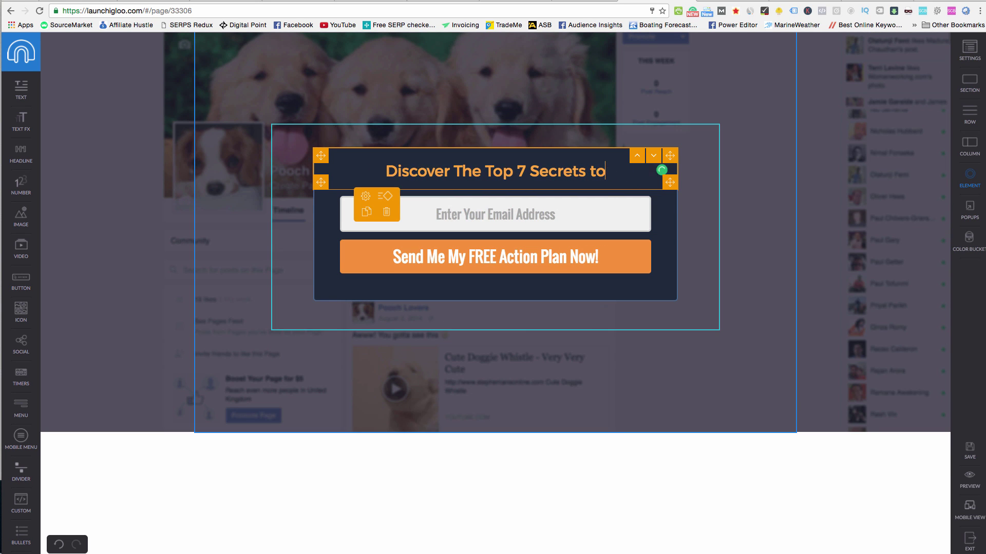
{"action": "type", "text": "help you make"}
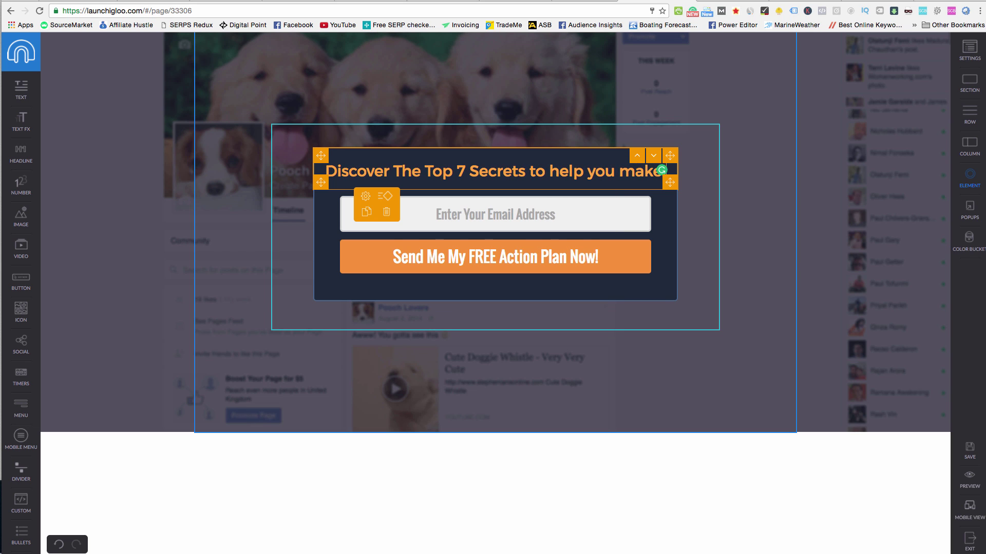
{"action": "type", "text": " money o"}
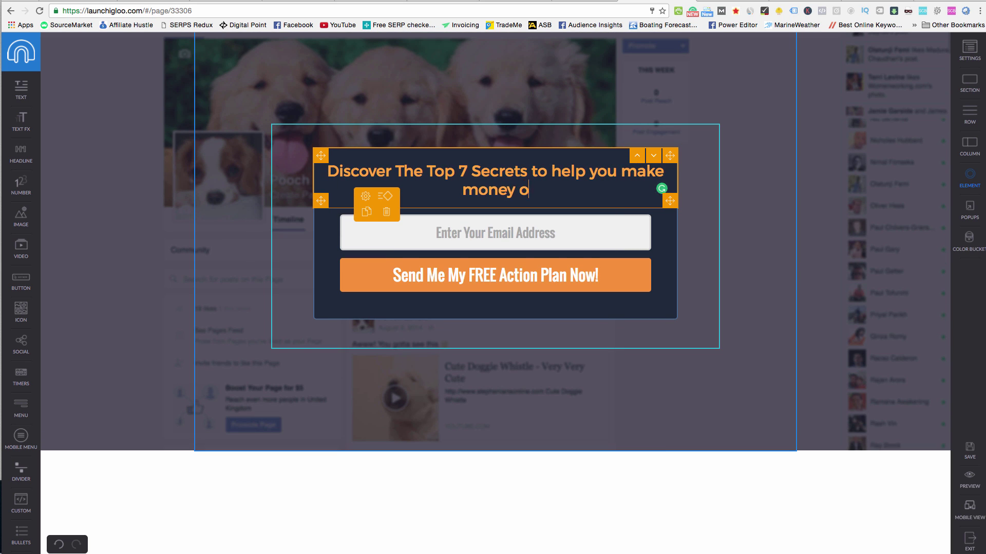
{"action": "type", "text": "nline."}
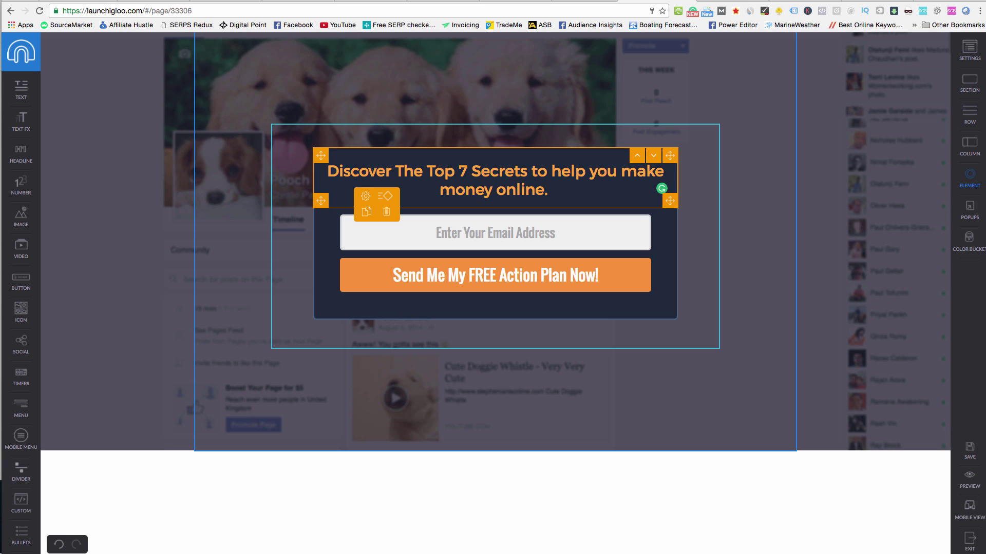
{"action": "type", "text": "D"}
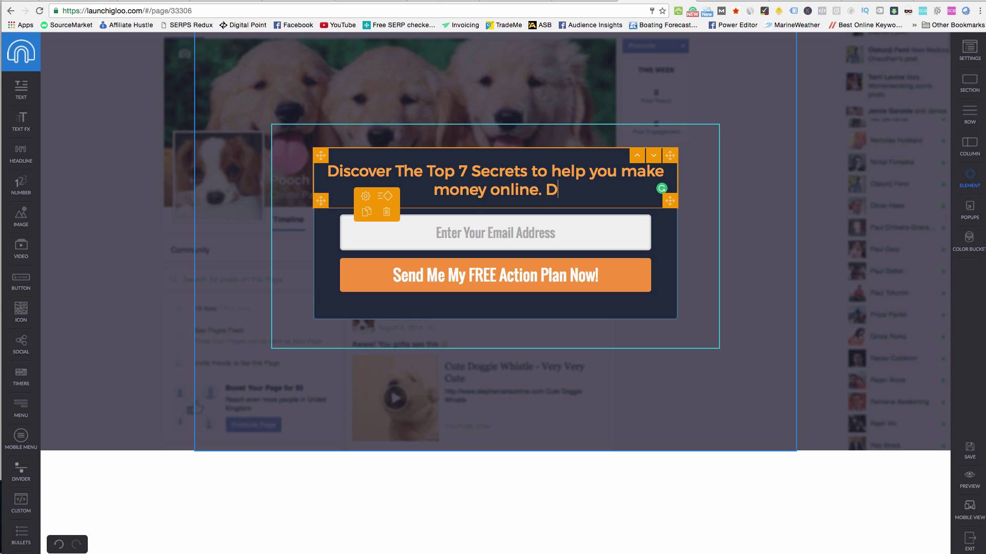
{"action": "type", "text": "on't "}
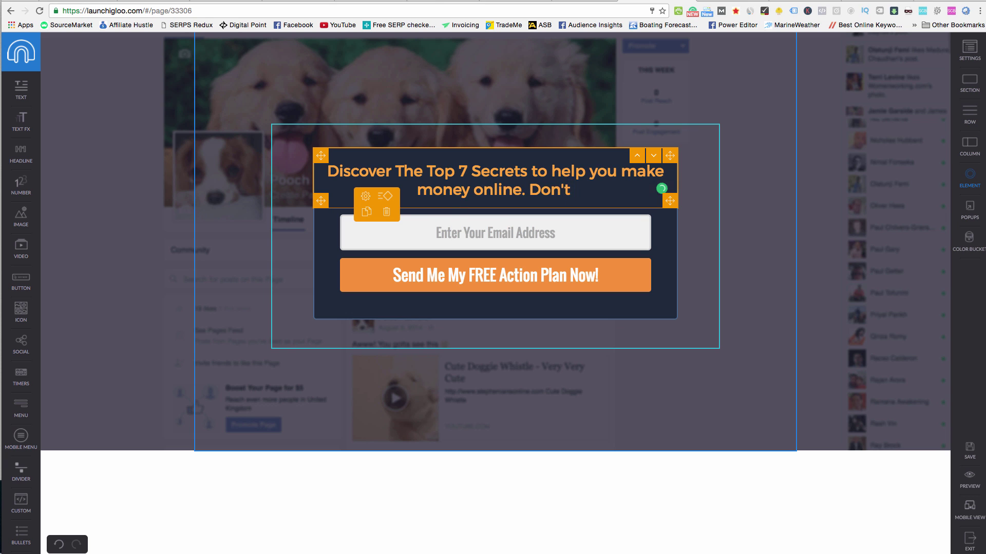
{"action": "type", "text": "miss this!"}
{"action": "left_click", "coordinate": [453, 150]}
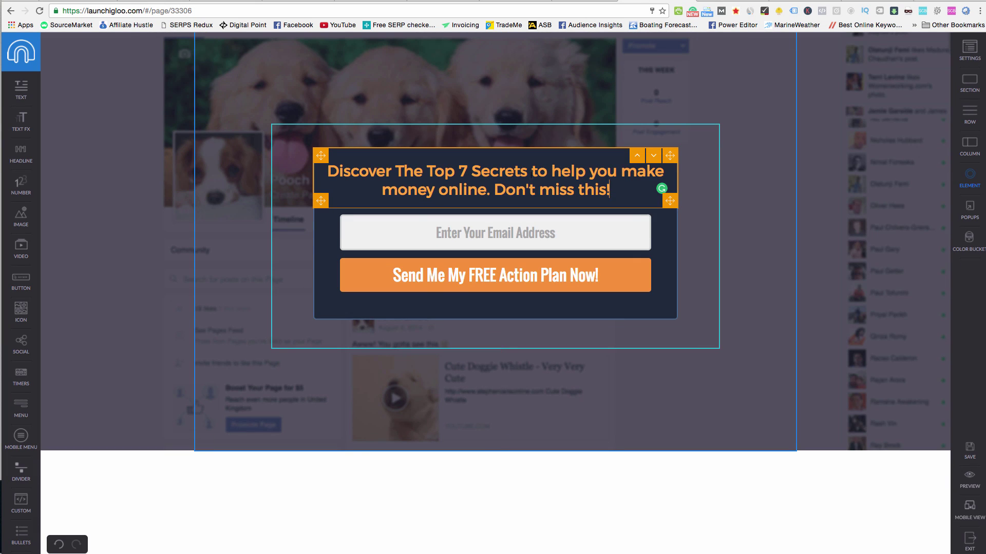
Capitalise To, Help, You, Make and Money in the headline.
{"action": "left_click", "coordinate": [537, 171]}
{"action": "key", "text": "BackSpace"}
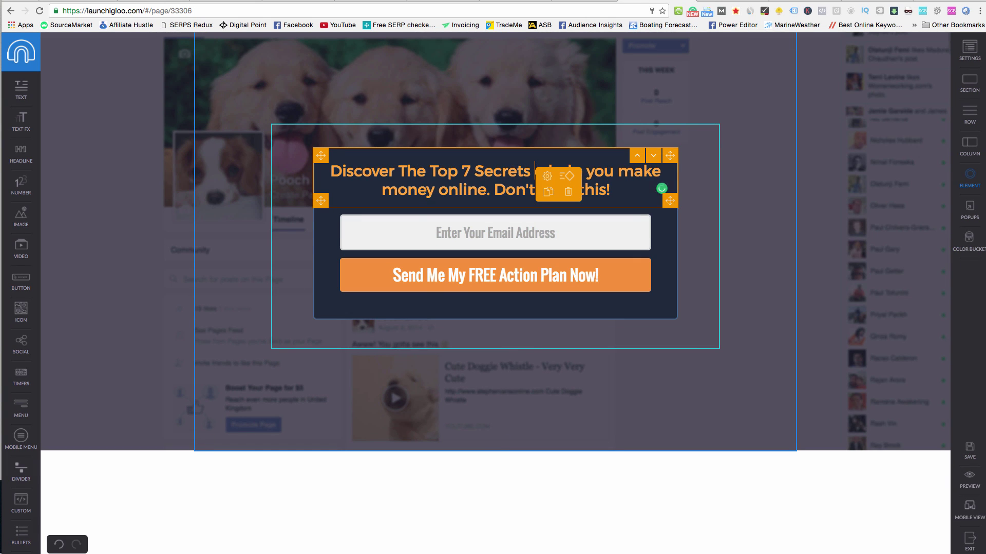
{"action": "type", "text": "T"}
{"action": "left_click", "coordinate": [561, 171]}
{"action": "key", "text": "BackSpace"}
{"action": "type", "text": "H"}
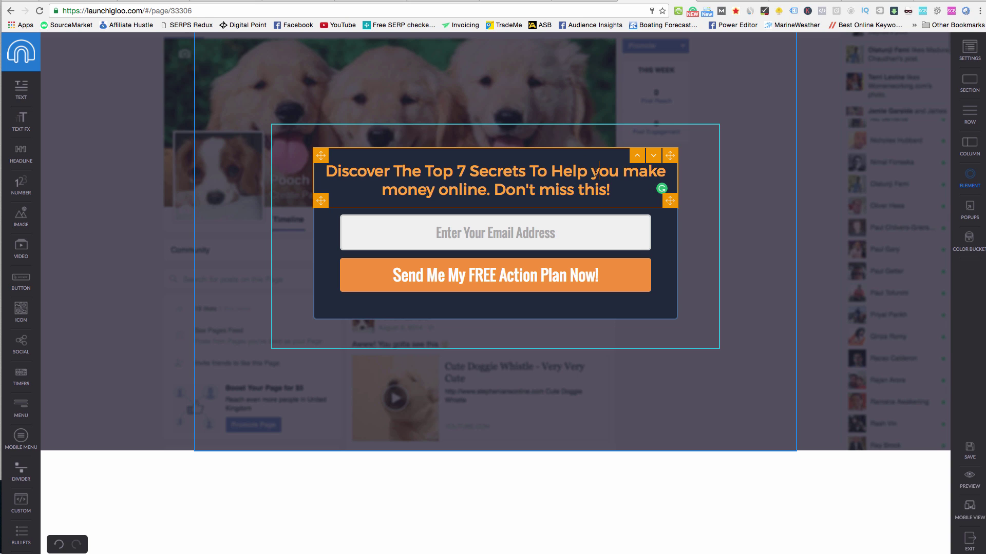
{"action": "left_click", "coordinate": [601, 171]}
{"action": "key", "text": "BackSpace"}
{"action": "type", "text": "Y"}
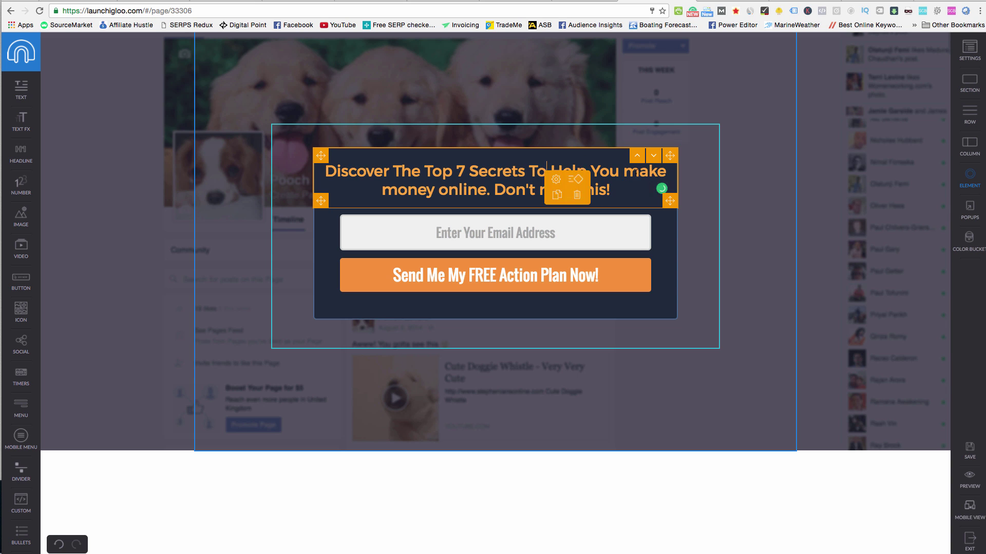
{"action": "left_click", "coordinate": [638, 171]}
{"action": "key", "text": "BackSpace"}
{"action": "type", "text": "M"}
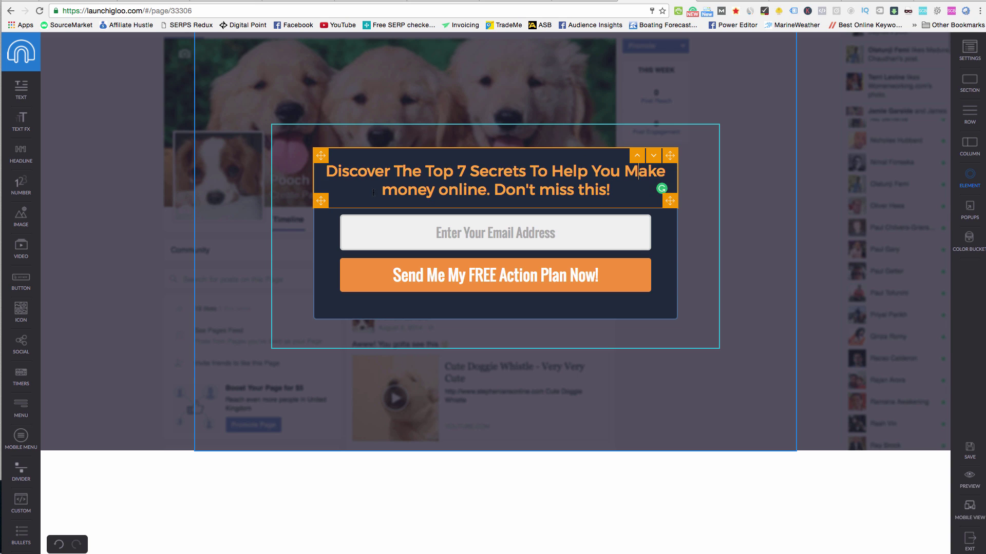
{"action": "left_click", "coordinate": [398, 190]}
{"action": "key", "text": "BackSpace"}
{"action": "type", "text": "M"}
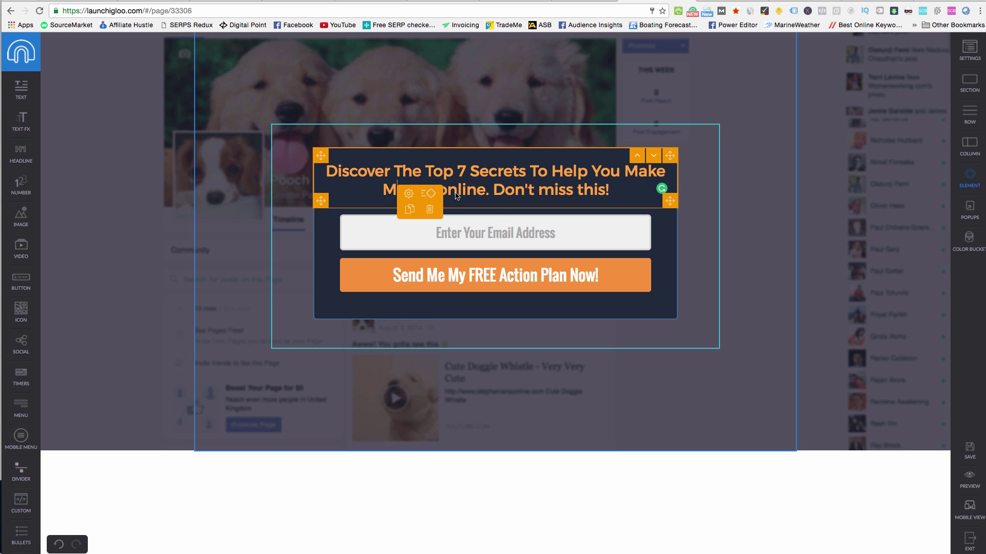
Capitalise Online, Miss and This so the headline ends 'Don't Miss This!'.
{"action": "left_click", "coordinate": [450, 191]}
{"action": "left_click", "coordinate": [445, 190]}
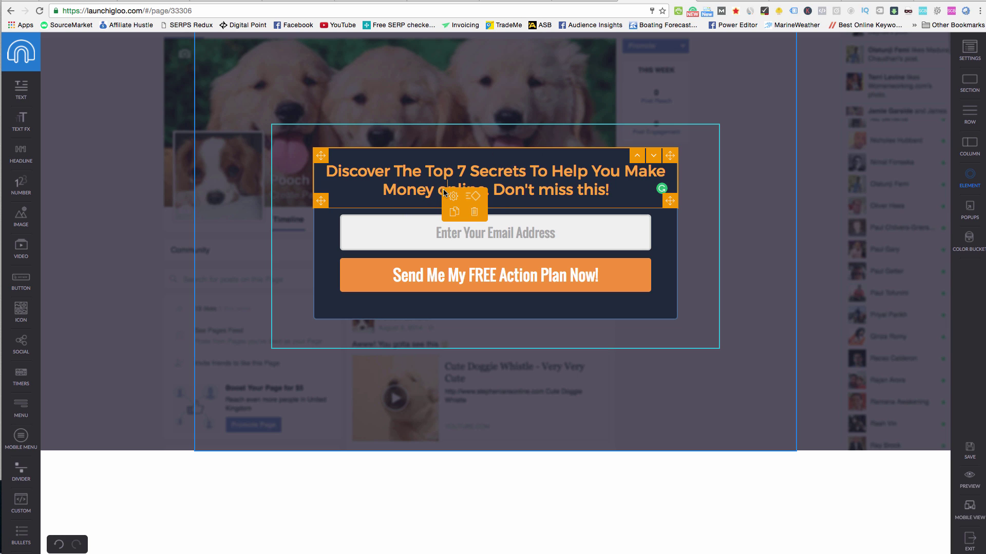
{"action": "key", "text": "BackSpace"}
{"action": "type", "text": "O"}
{"action": "left_click", "coordinate": [545, 190]}
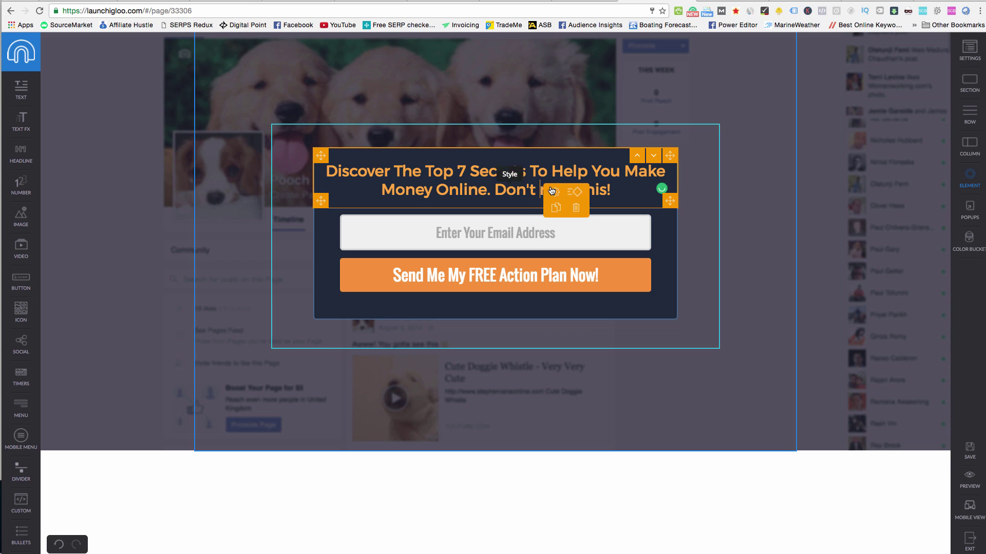
{"action": "left_click", "coordinate": [553, 191]}
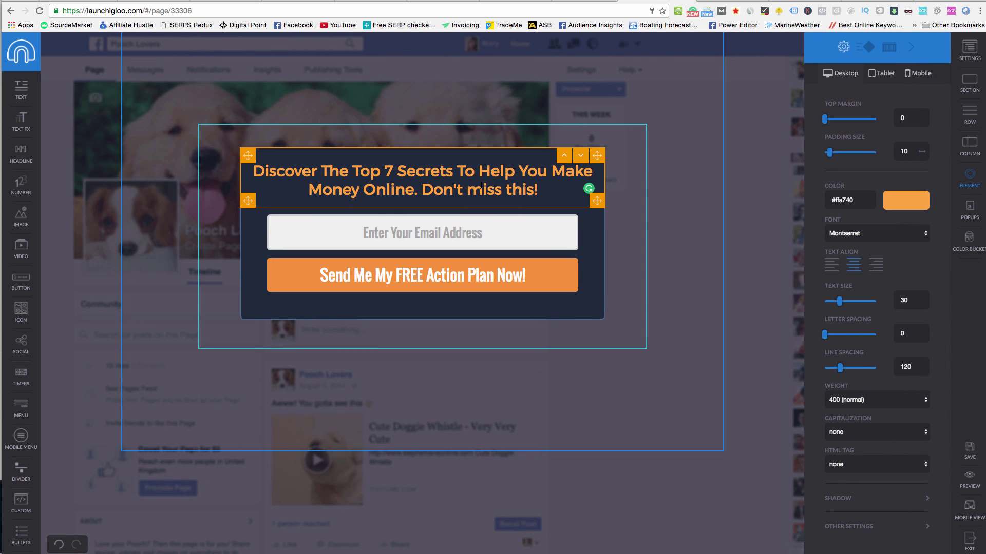
{"action": "left_click", "coordinate": [481, 185]}
{"action": "key", "text": "BackSpace"}
{"action": "type", "text": "M"}
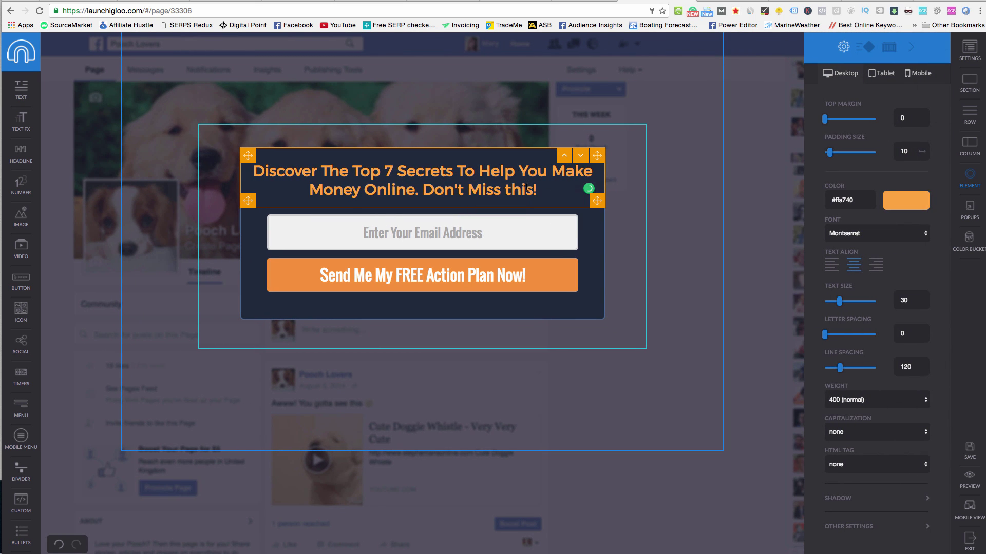
{"action": "left_click", "coordinate": [508, 190]}
{"action": "key", "text": "BackSpace"}
{"action": "type", "text": "T"}
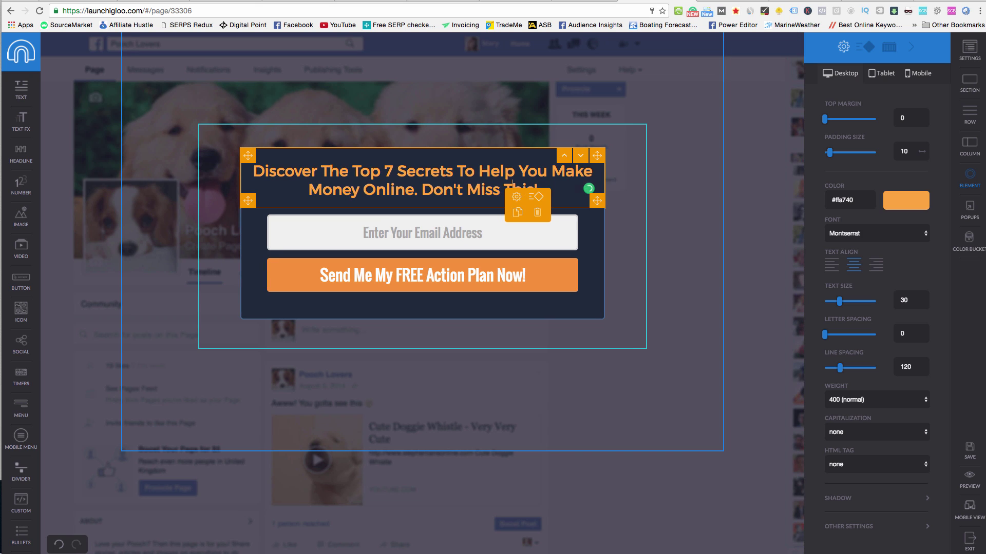
{"action": "left_click", "coordinate": [289, 136]}
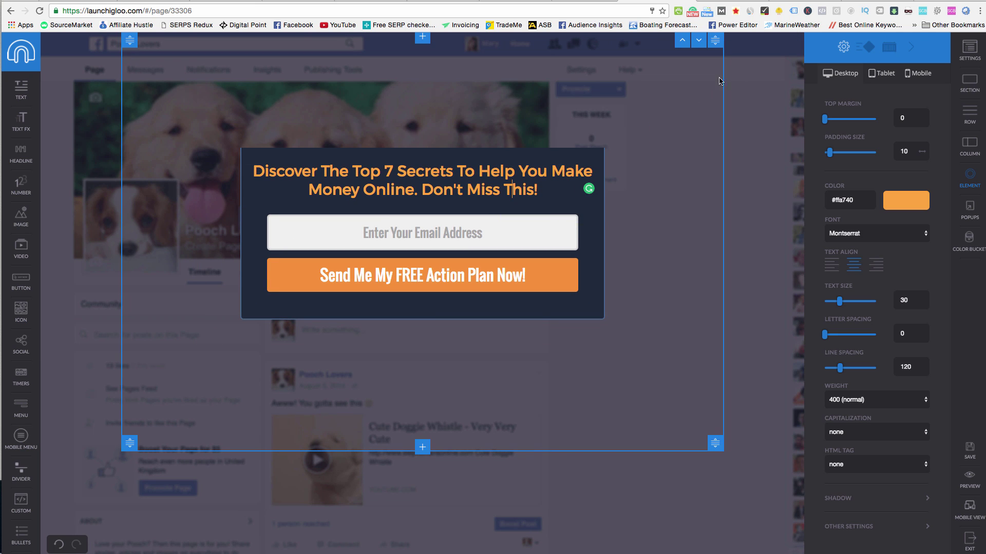
Set the page Background Type to color using the grey #bdc3c7 swatch.
{"action": "left_click", "coordinate": [750, 71]}
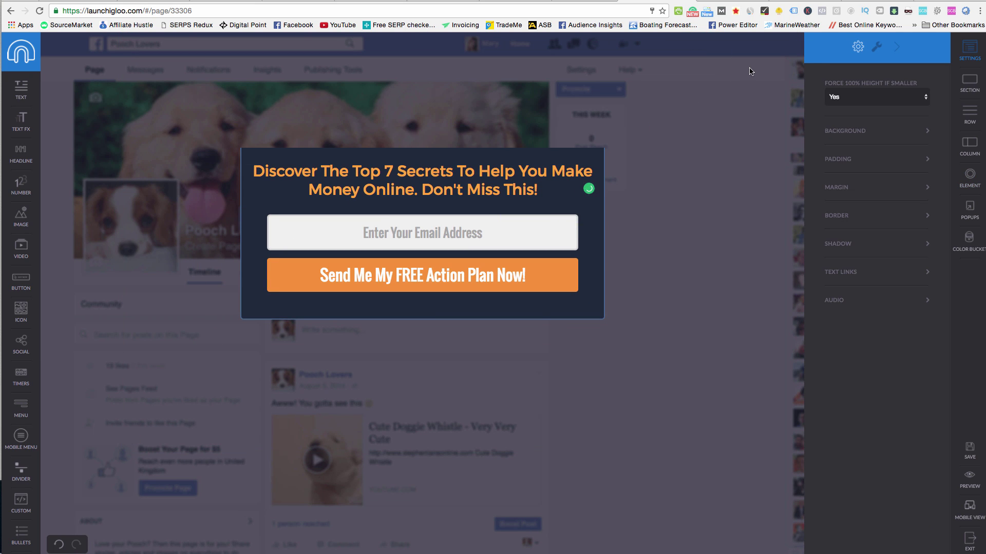
{"action": "left_click", "coordinate": [862, 132]}
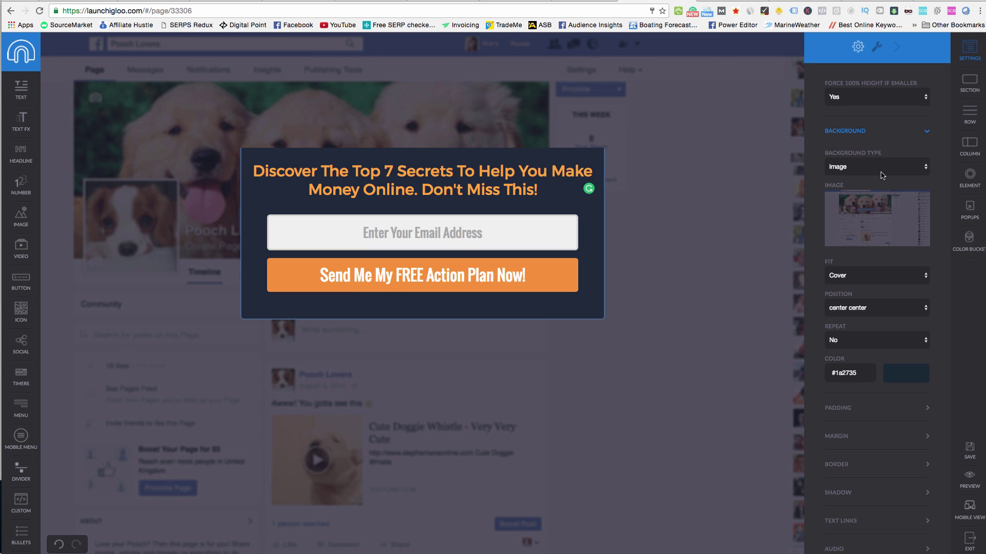
{"action": "left_click", "coordinate": [884, 166]}
{"action": "left_click", "coordinate": [886, 158]}
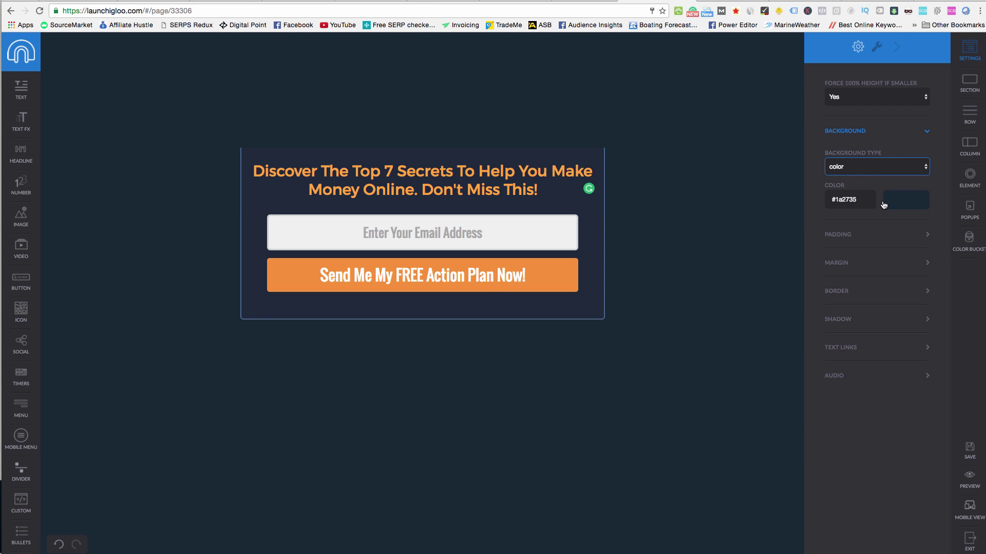
{"action": "left_click", "coordinate": [907, 203]}
{"action": "left_click", "coordinate": [859, 232]}
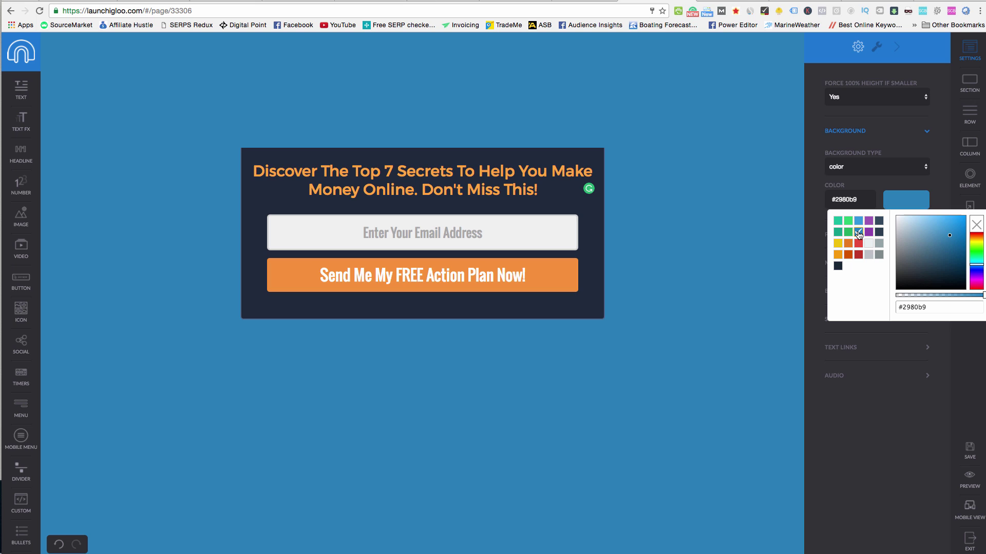
{"action": "left_click", "coordinate": [868, 244]}
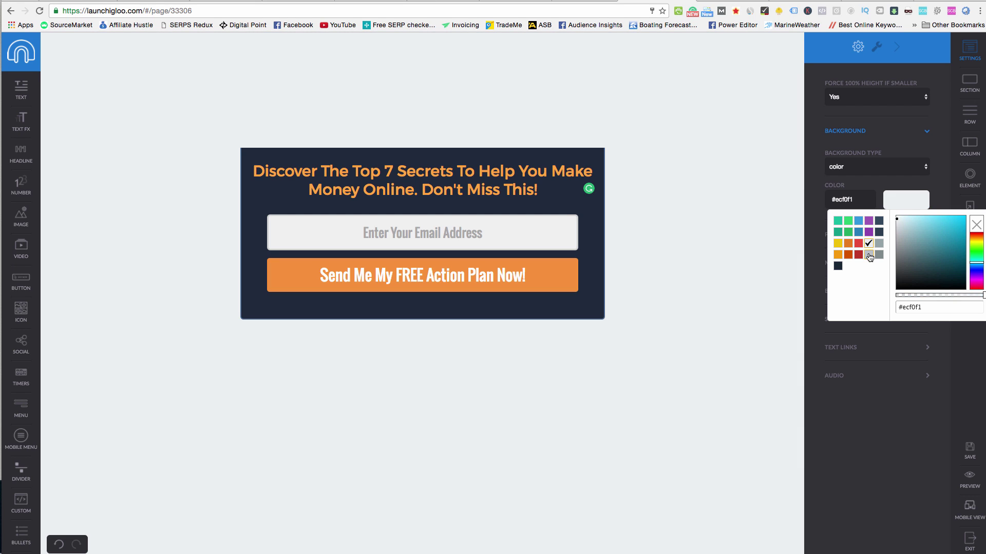
{"action": "left_click", "coordinate": [868, 254]}
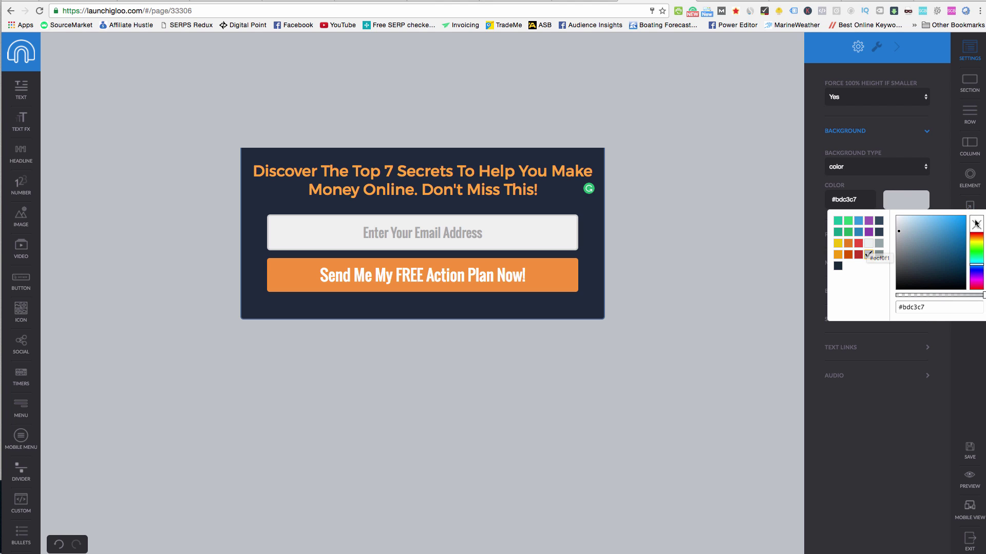
{"action": "left_click", "coordinate": [878, 208]}
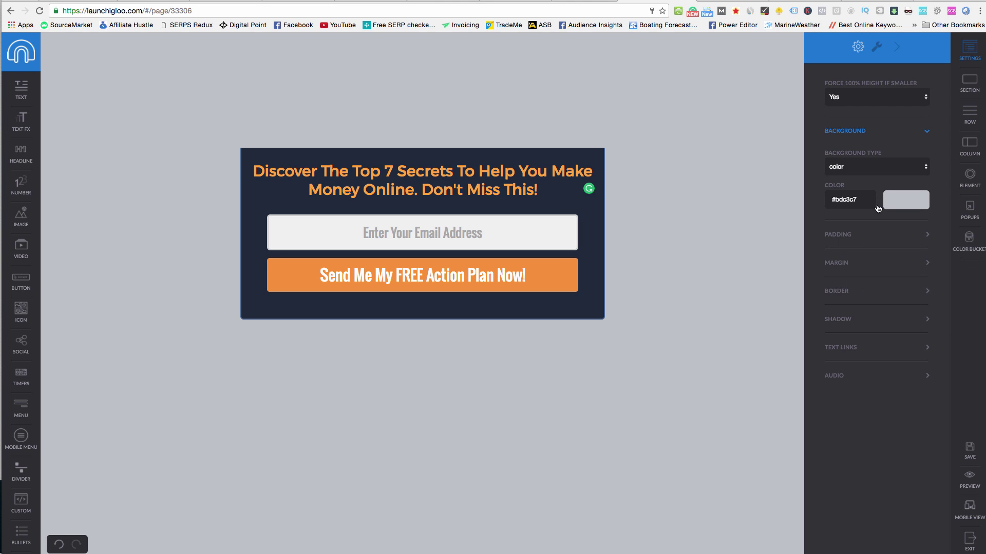
Set the page border size to 30, check the title '3. Optin Page', and save.
{"action": "left_click", "coordinate": [840, 294]}
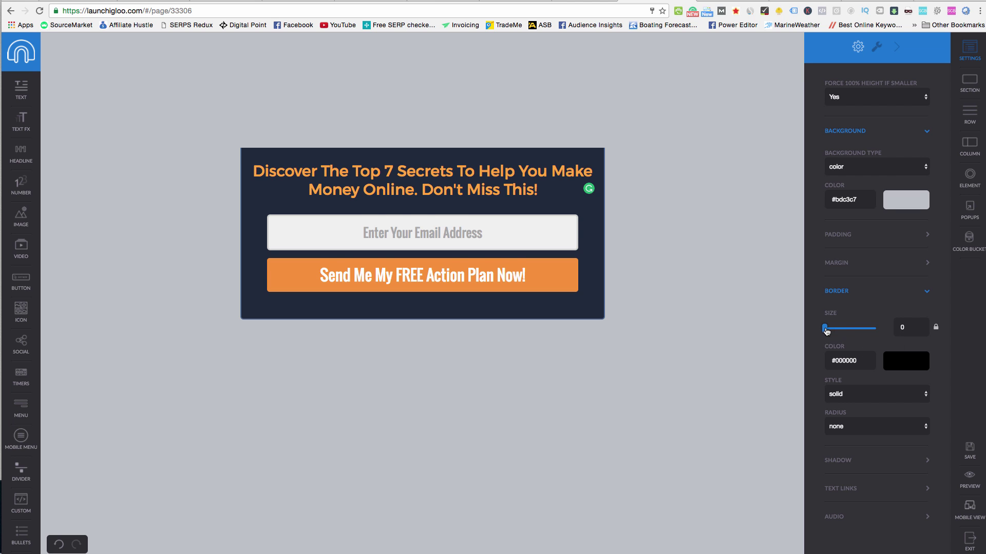
{"action": "left_click_drag", "start_coordinate": [824, 328], "coordinate": [863, 328]}
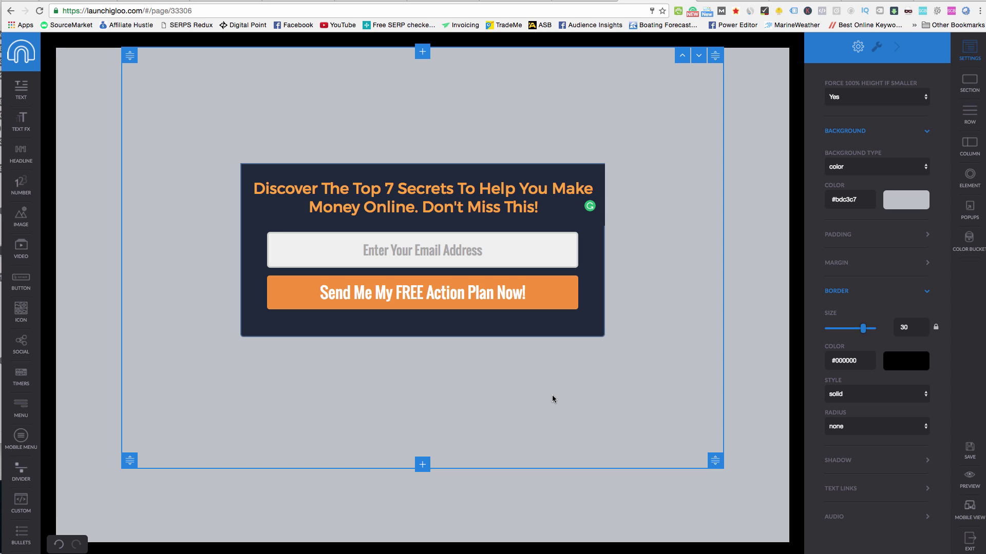
{"action": "left_click", "coordinate": [875, 49]}
{"action": "left_click", "coordinate": [874, 97]}
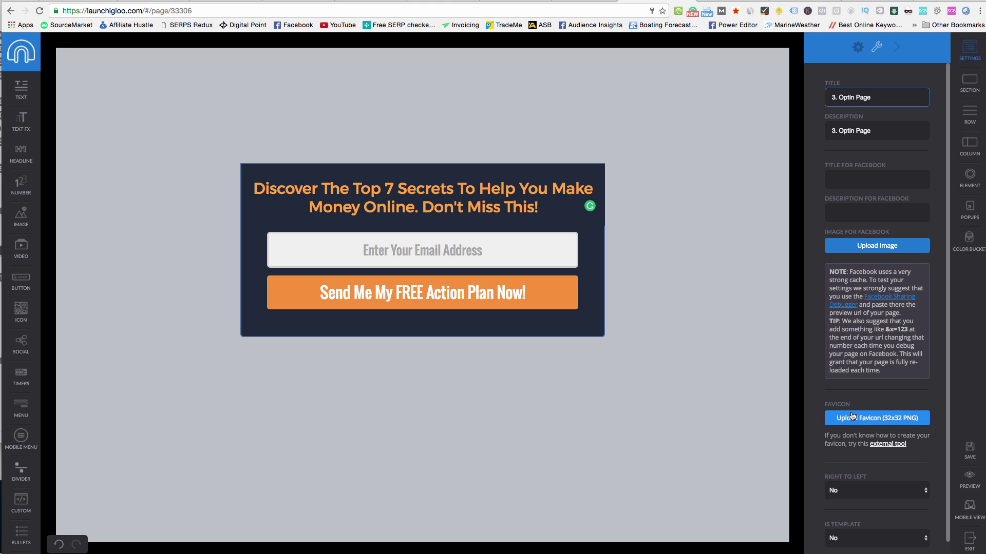
{"action": "left_click", "coordinate": [858, 47]}
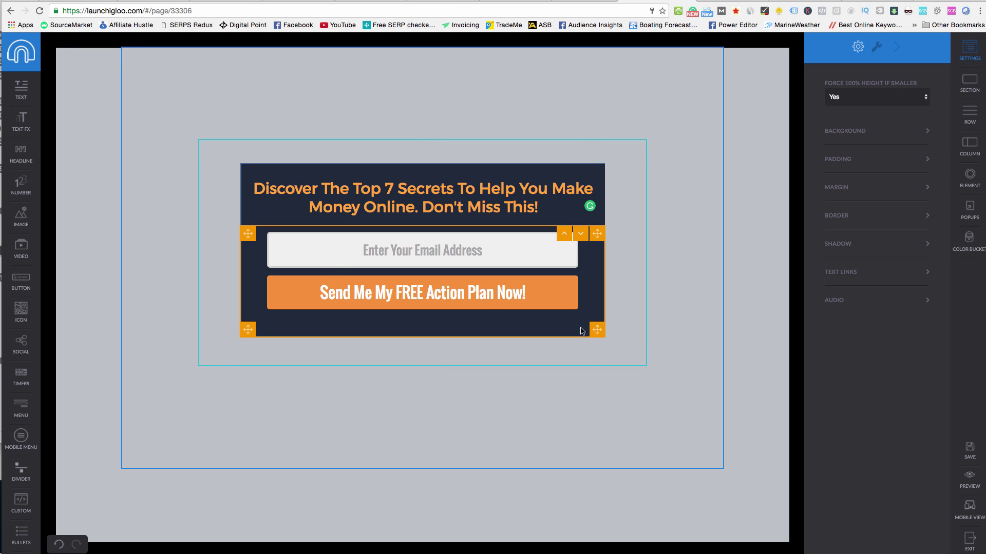
{"action": "left_click", "coordinate": [969, 450]}
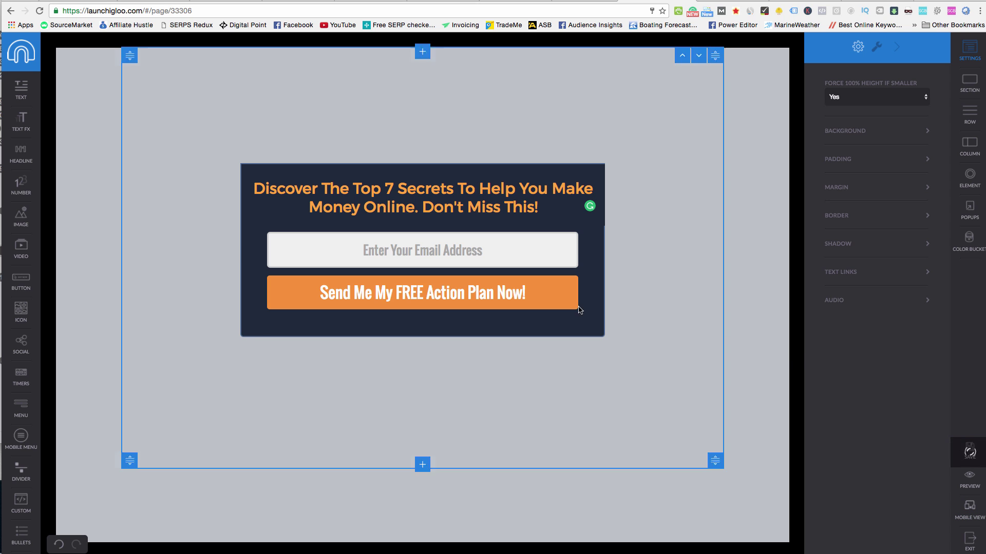
Exit the page editor and pick Getresponse as the autoresponder in iGloo's account Settings.
{"action": "left_click", "coordinate": [969, 546]}
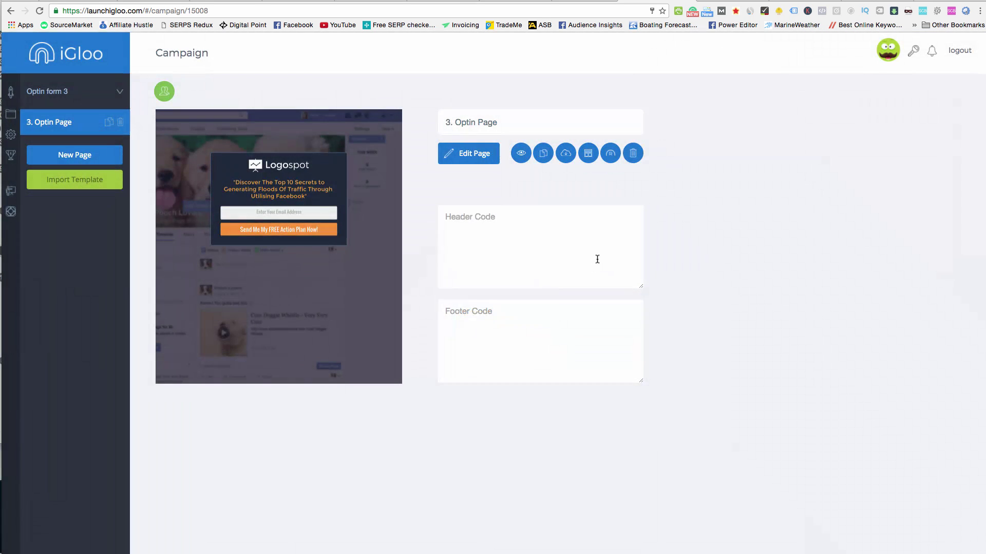
{"action": "left_click", "coordinate": [11, 135]}
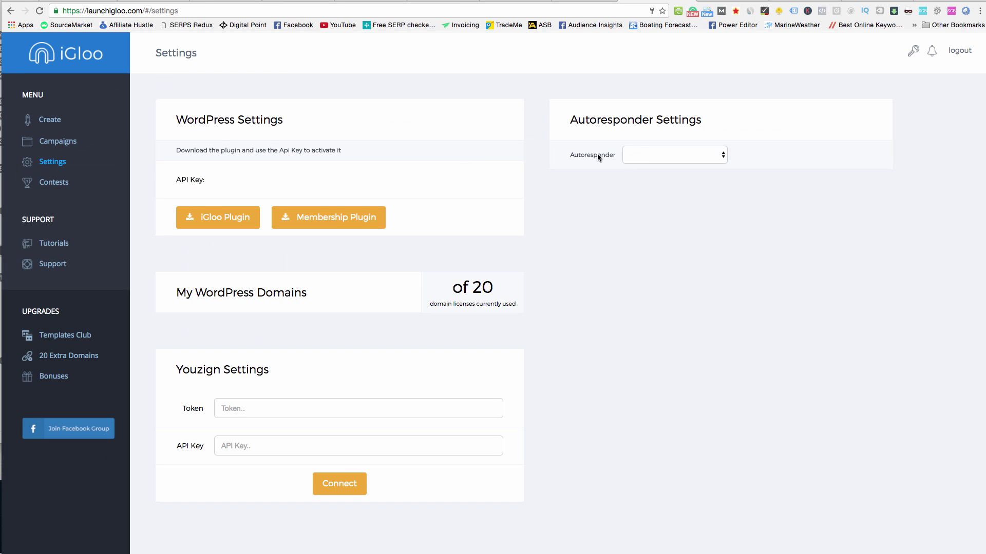
{"action": "left_click", "coordinate": [673, 156]}
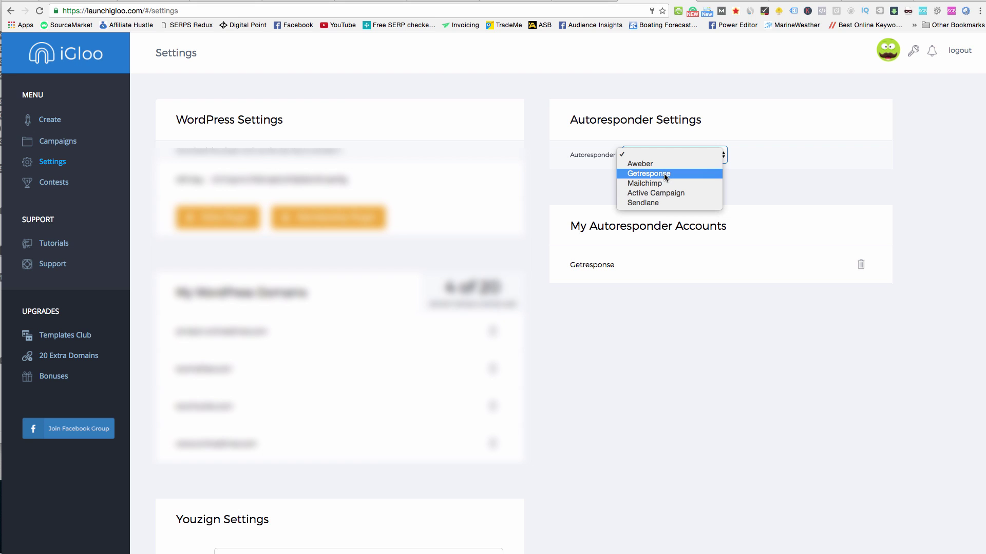
{"action": "left_click", "coordinate": [663, 174]}
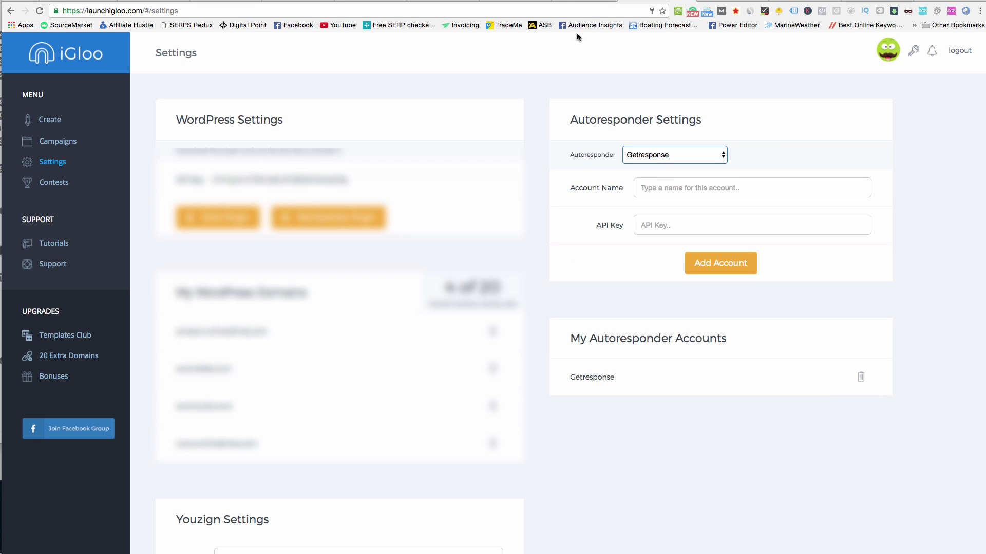
{"action": "left_click", "coordinate": [580, 2]}
View the default API key on GetResponse's API & OAuth page.
{"action": "left_click", "coordinate": [517, 1]}
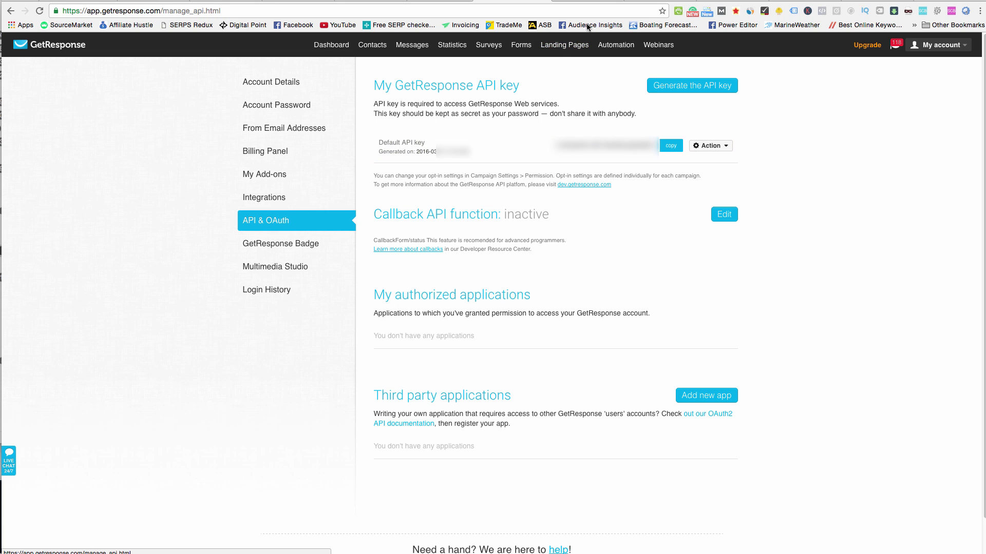
Fill in the Getresponse Account Name and API Key fields, then go to the Campaigns list.
{"action": "left_click", "coordinate": [641, 1]}
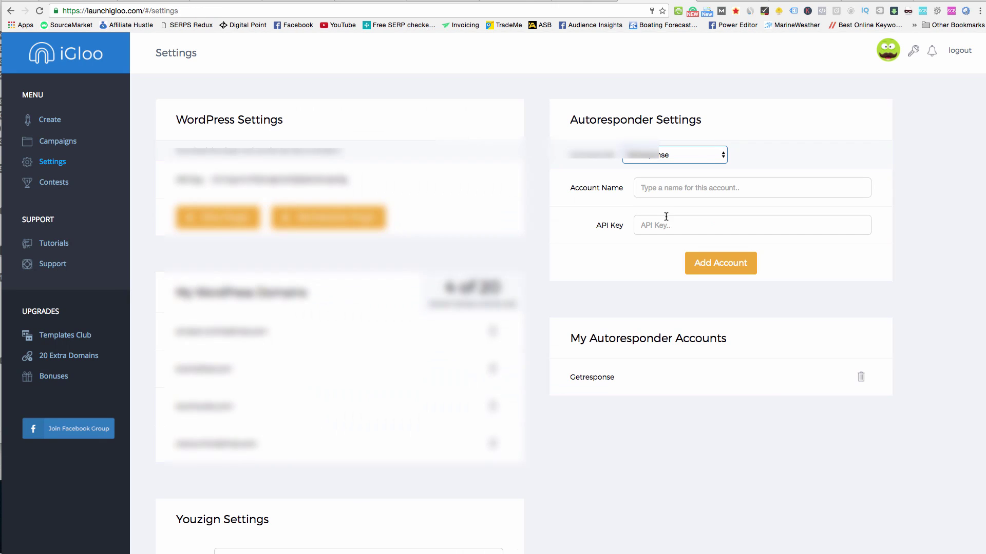
{"action": "left_click", "coordinate": [682, 187]}
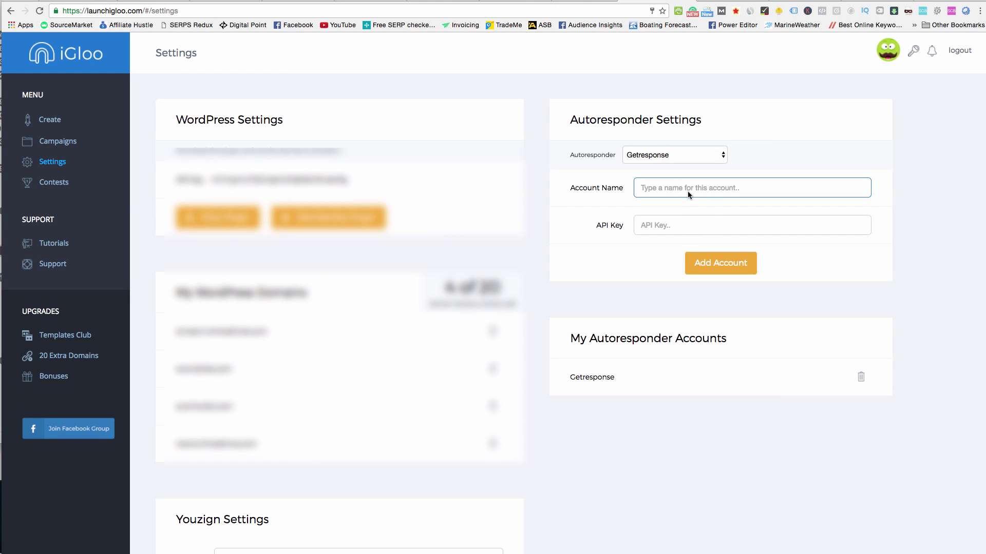
{"action": "left_click", "coordinate": [731, 217]}
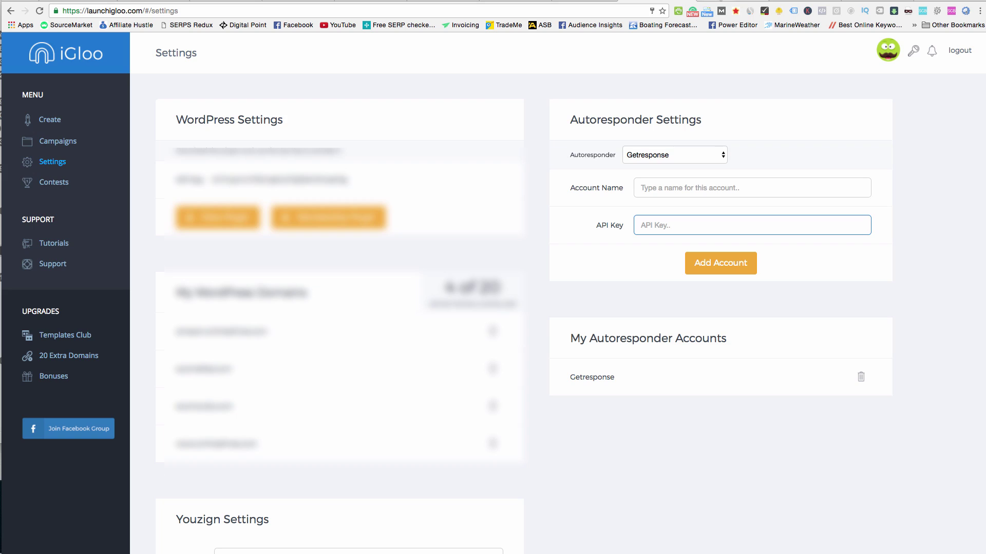
{"action": "left_click", "coordinate": [716, 2]}
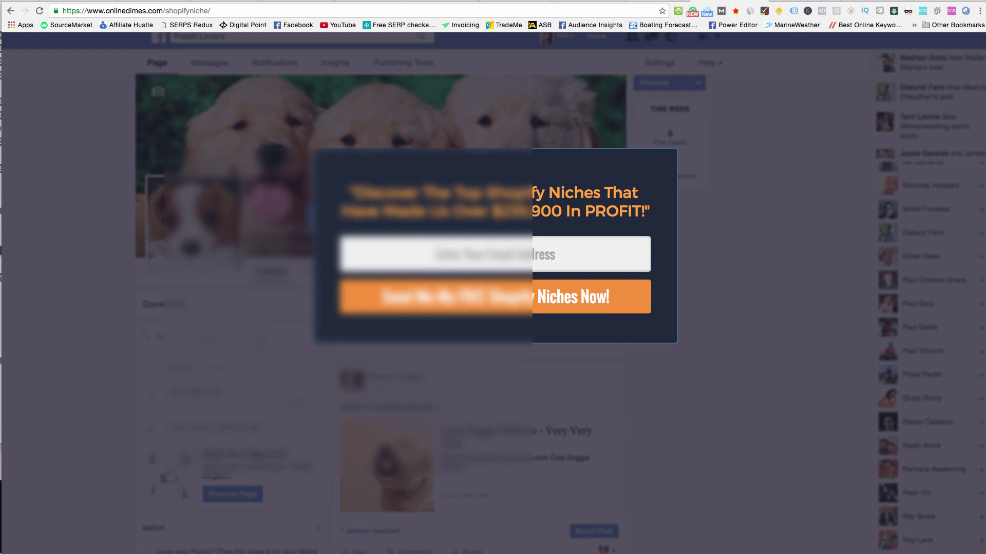
{"action": "key", "text": "ctrl+shift+Tab"}
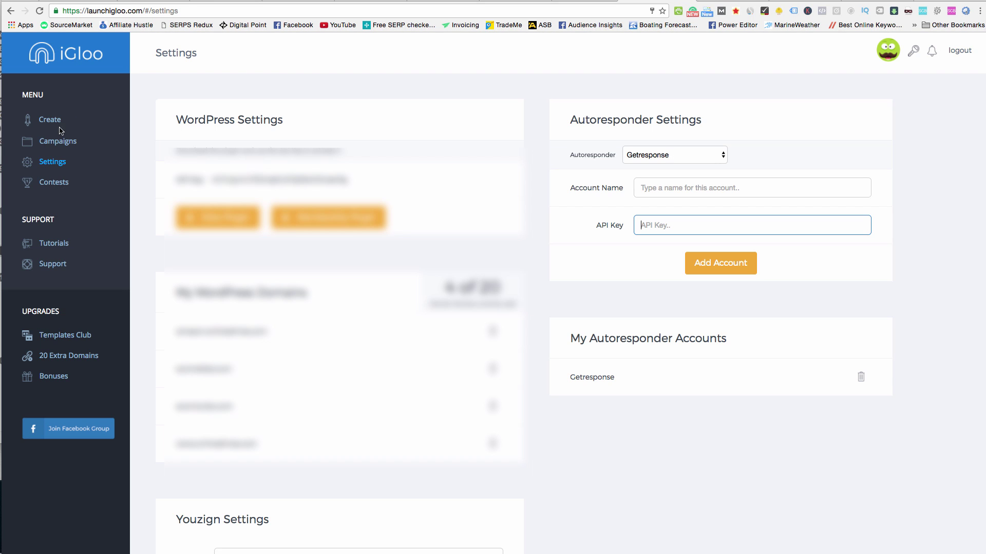
{"action": "left_click", "coordinate": [51, 141]}
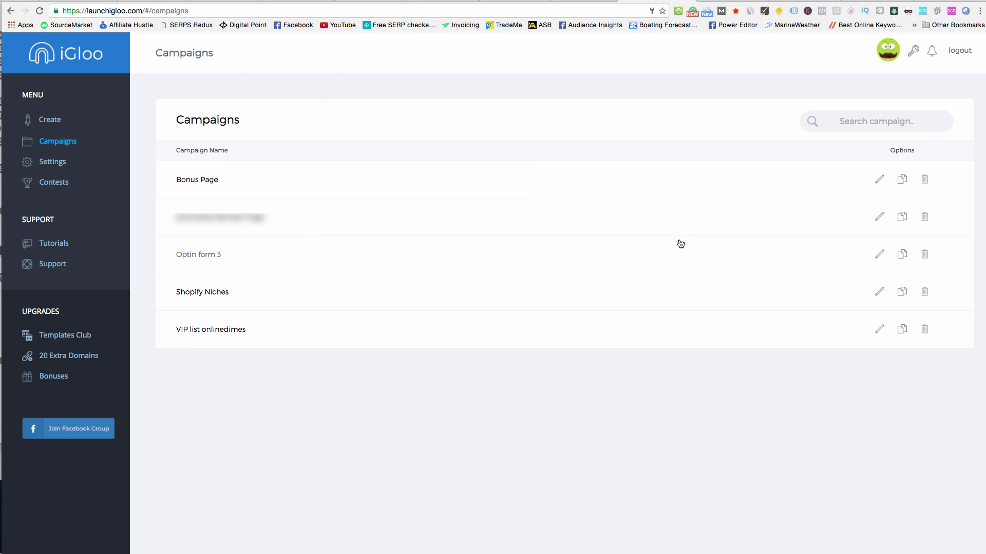
Edit 3. Optin Page from the Optin form 3 campaign and select its submit button.
{"action": "left_click", "coordinate": [879, 254]}
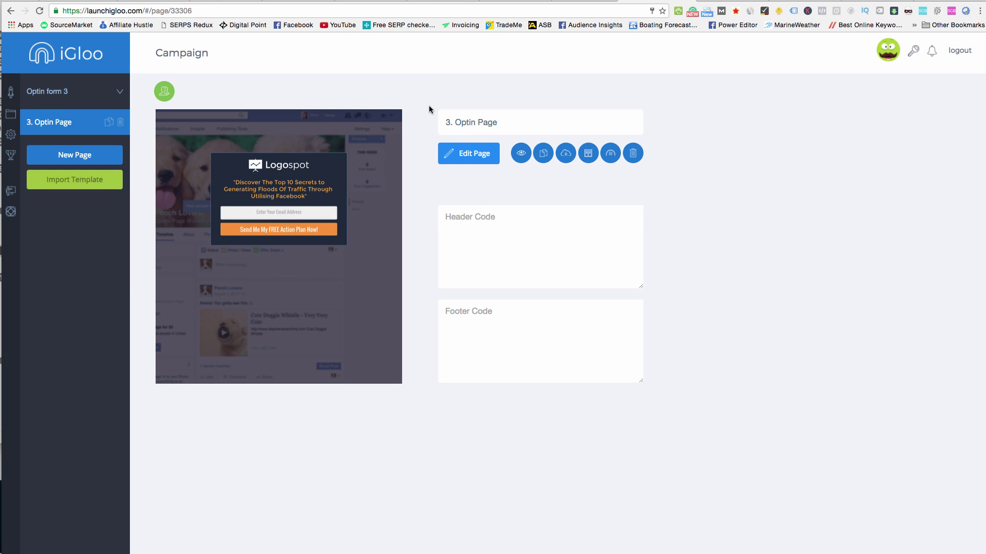
{"action": "left_click", "coordinate": [445, 149]}
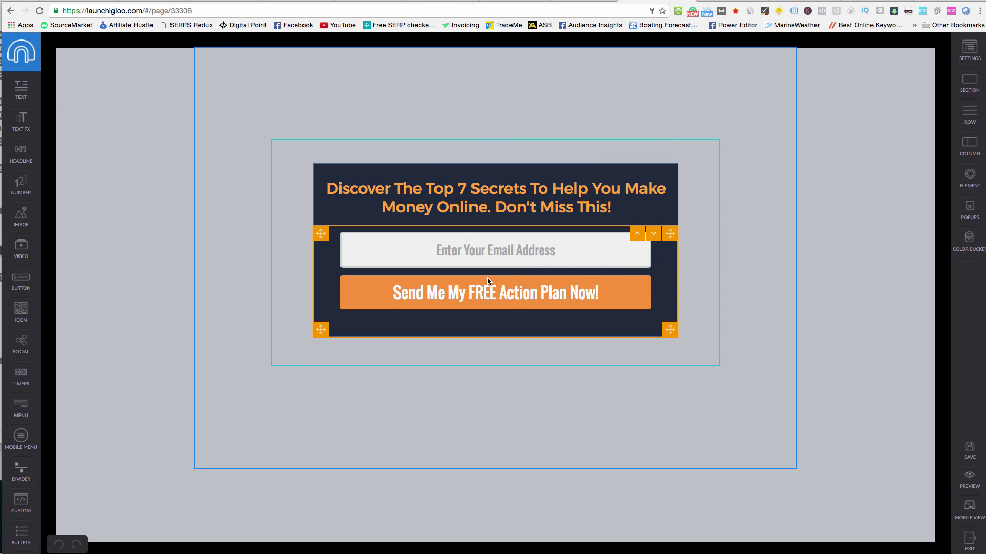
{"action": "left_click", "coordinate": [487, 283]}
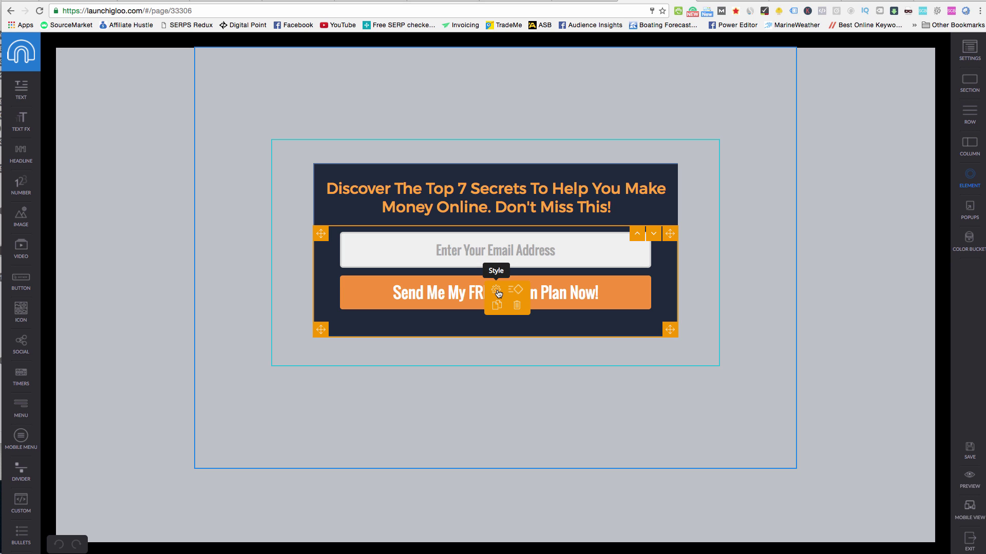
Apply the orange Name/Email form preset so the button reads DOWNLOAD FREE GIFT.
{"action": "left_click", "coordinate": [497, 291]}
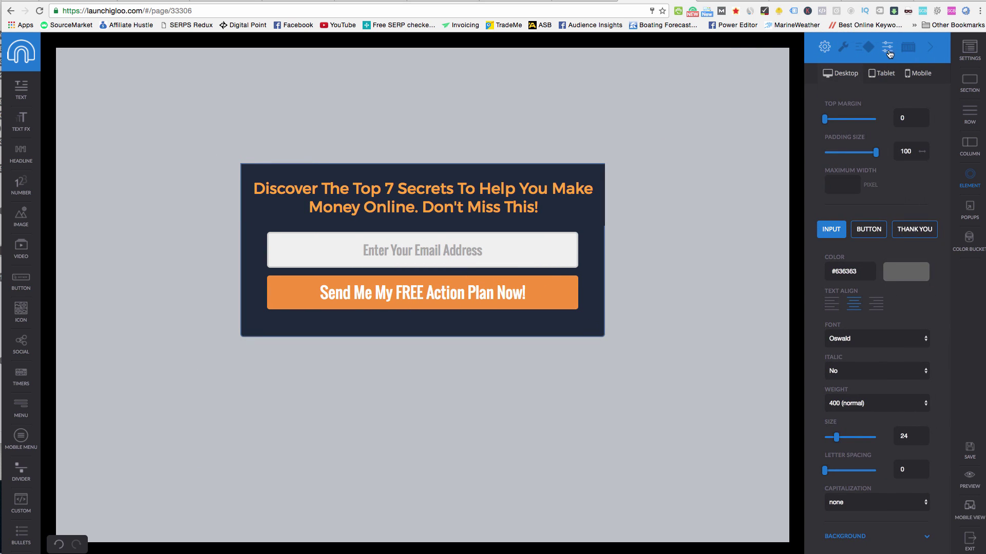
{"action": "left_click", "coordinate": [888, 48]}
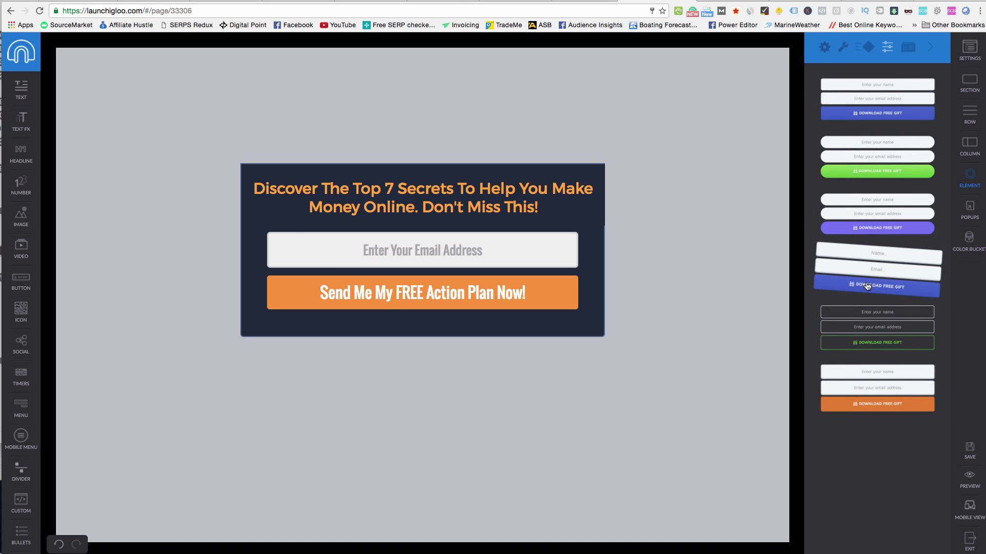
{"action": "left_click", "coordinate": [867, 286]}
{"action": "left_click", "coordinate": [888, 408]}
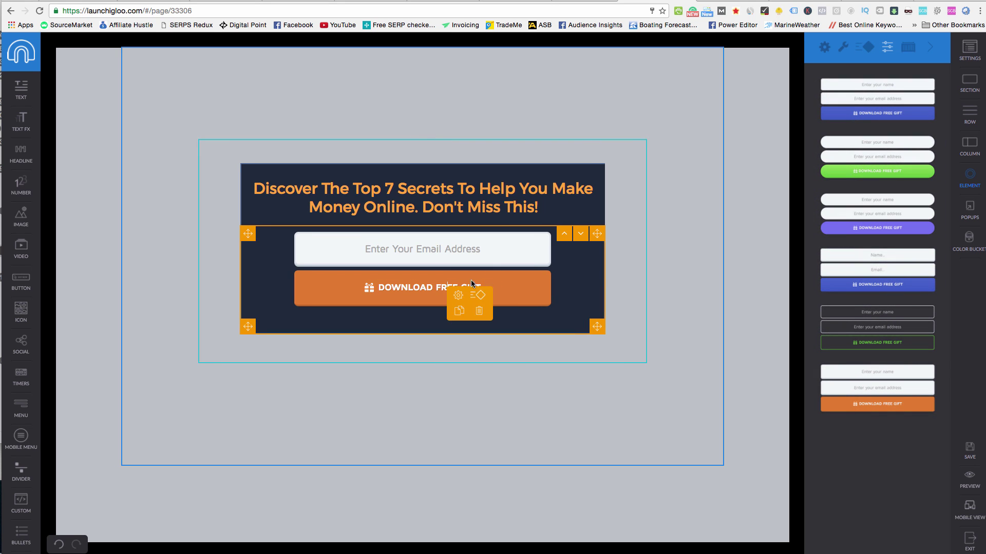
Set the form's autoresponder and account to Getresponse with list onlinedimesblog.
{"action": "left_click", "coordinate": [864, 47]}
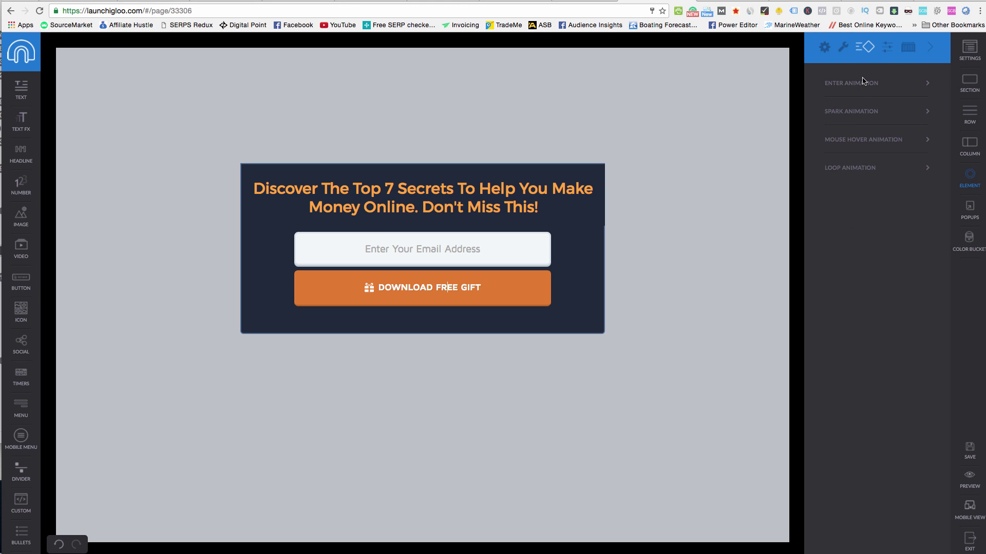
{"action": "left_click", "coordinate": [846, 58]}
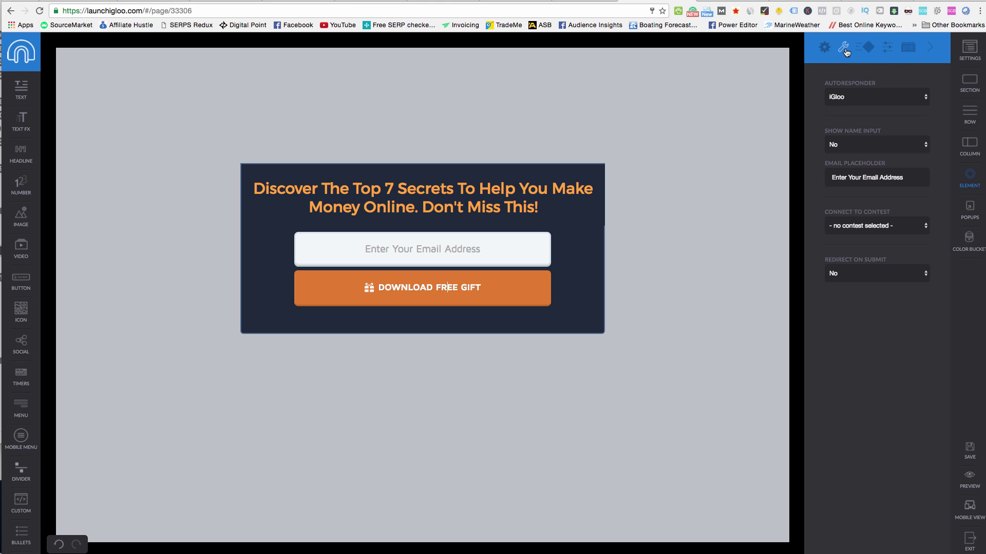
{"action": "left_click", "coordinate": [866, 96]}
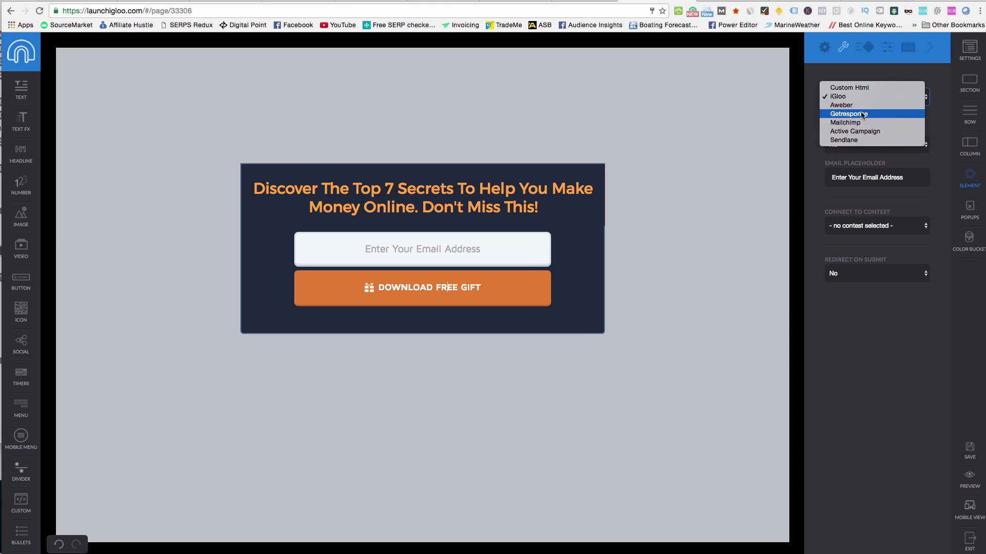
{"action": "left_click", "coordinate": [858, 114]}
{"action": "left_click", "coordinate": [860, 130]}
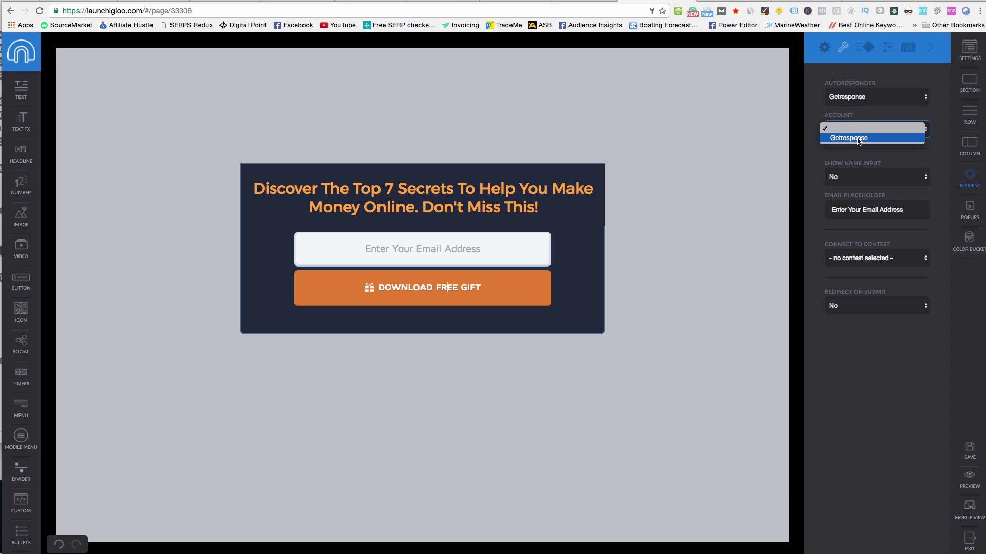
{"action": "left_click", "coordinate": [857, 138]}
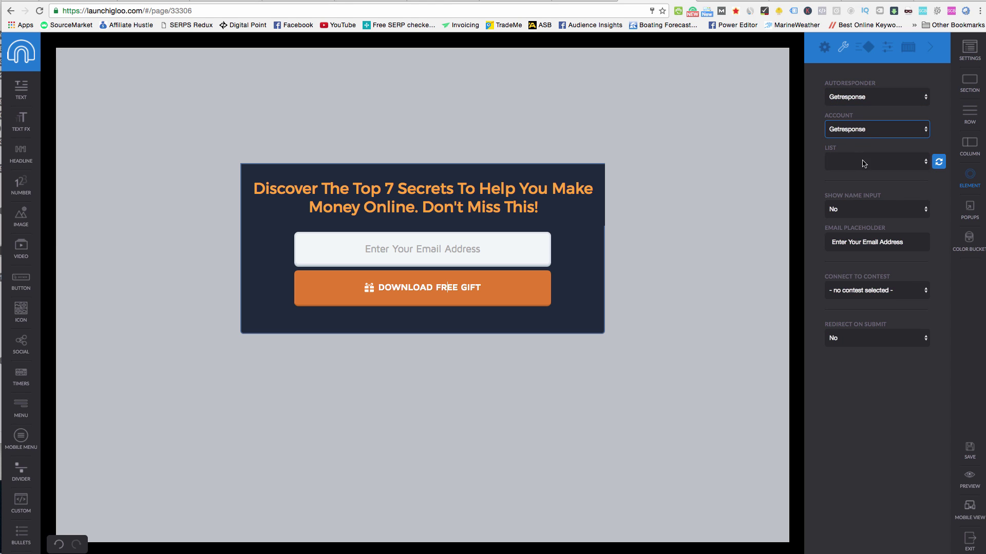
{"action": "left_click", "coordinate": [922, 164]}
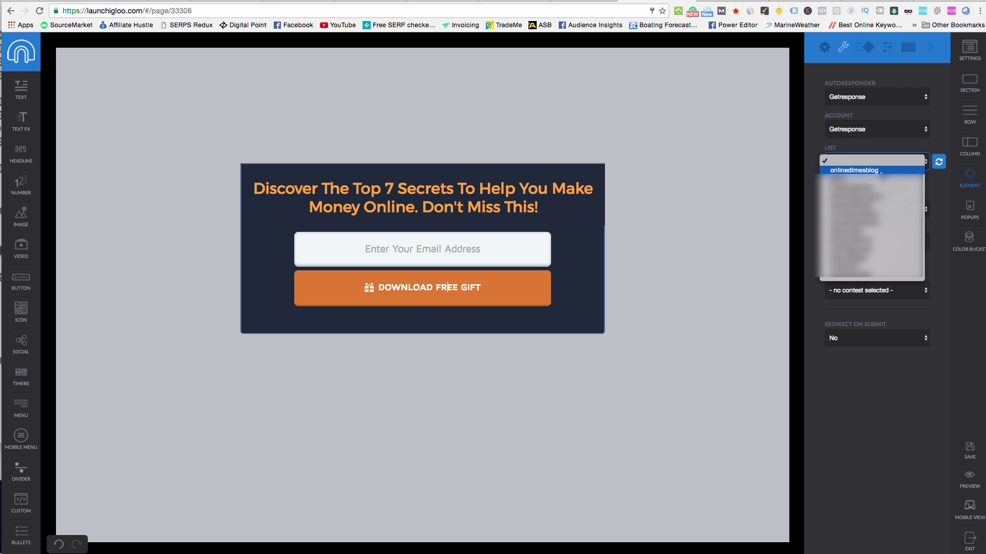
{"action": "left_click", "coordinate": [863, 167]}
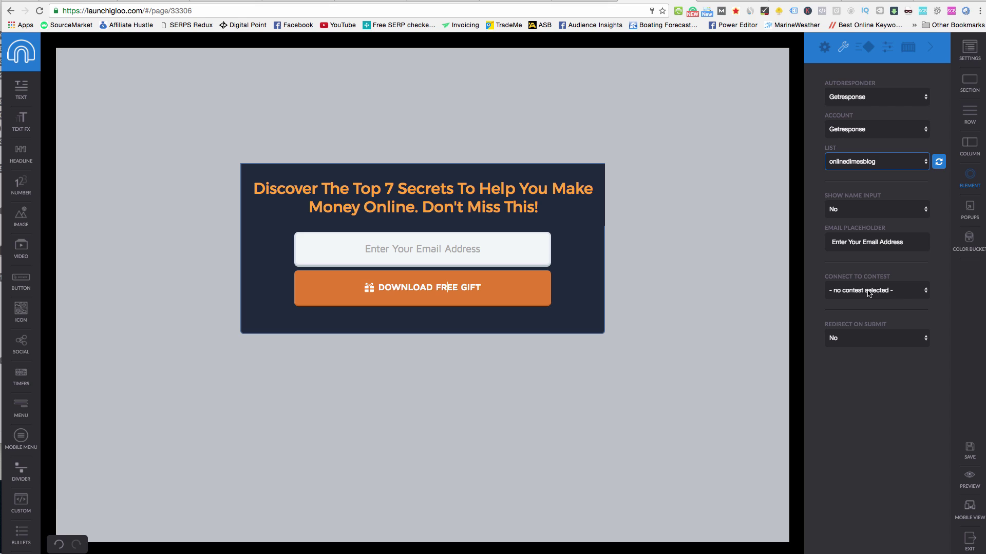
Keep Show Name Input at No, link no contest, and leave Redirect after submit off.
{"action": "left_click", "coordinate": [851, 214]}
{"action": "left_click", "coordinate": [855, 210]}
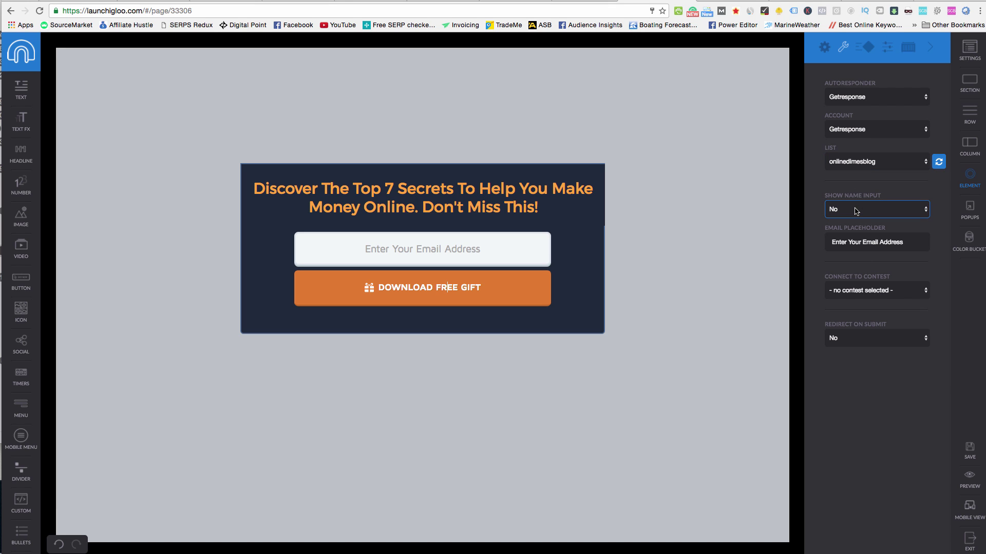
{"action": "left_click", "coordinate": [911, 241]}
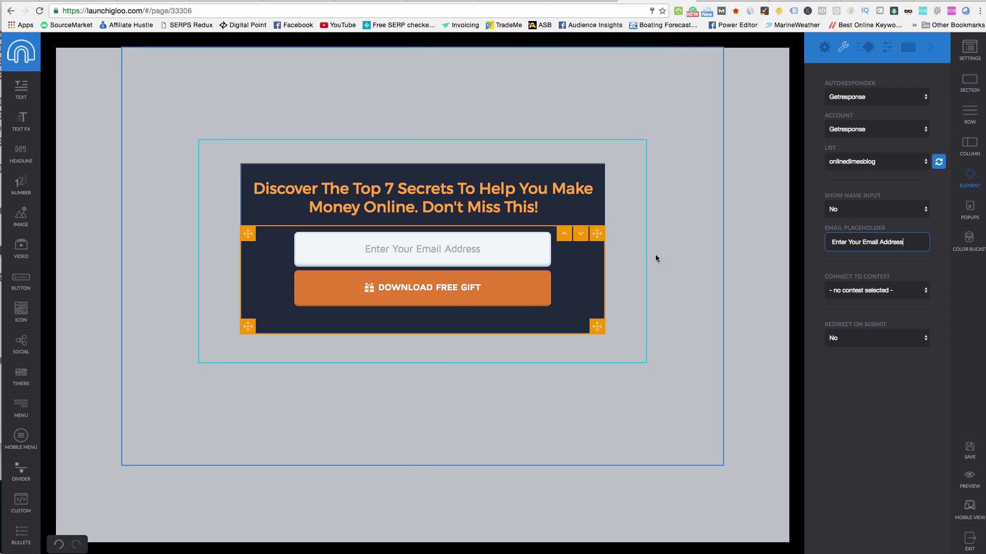
{"action": "left_click", "coordinate": [903, 291]}
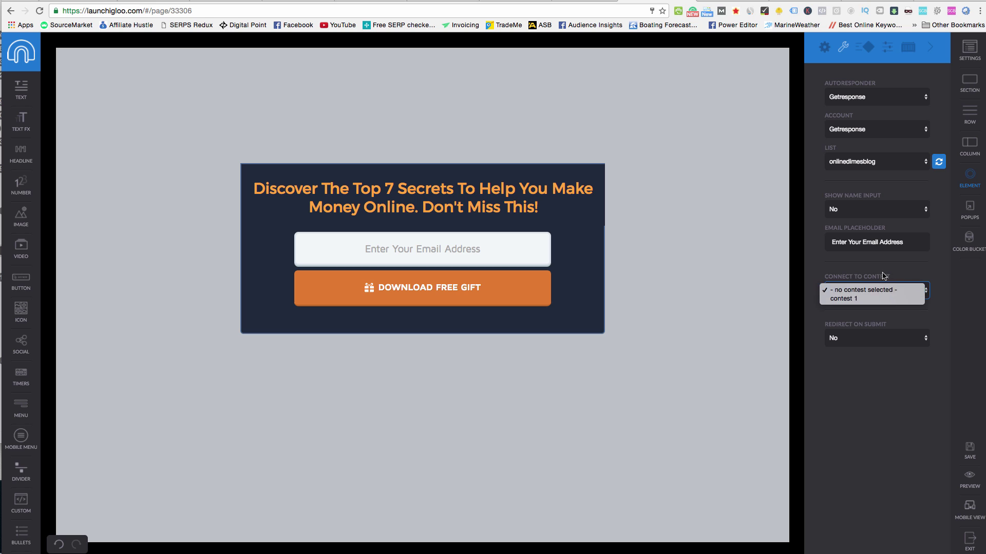
{"action": "left_click", "coordinate": [880, 387]}
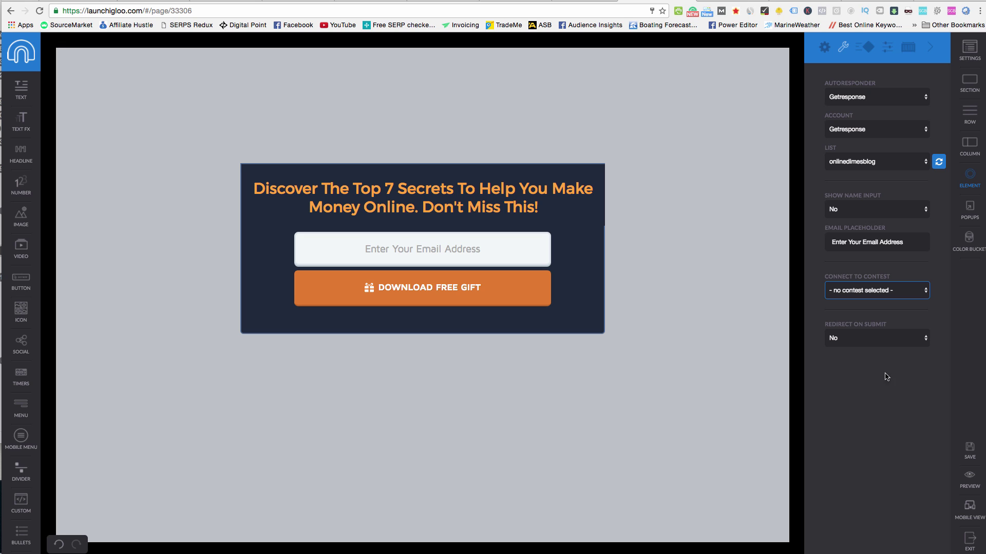
{"action": "left_click", "coordinate": [871, 337]}
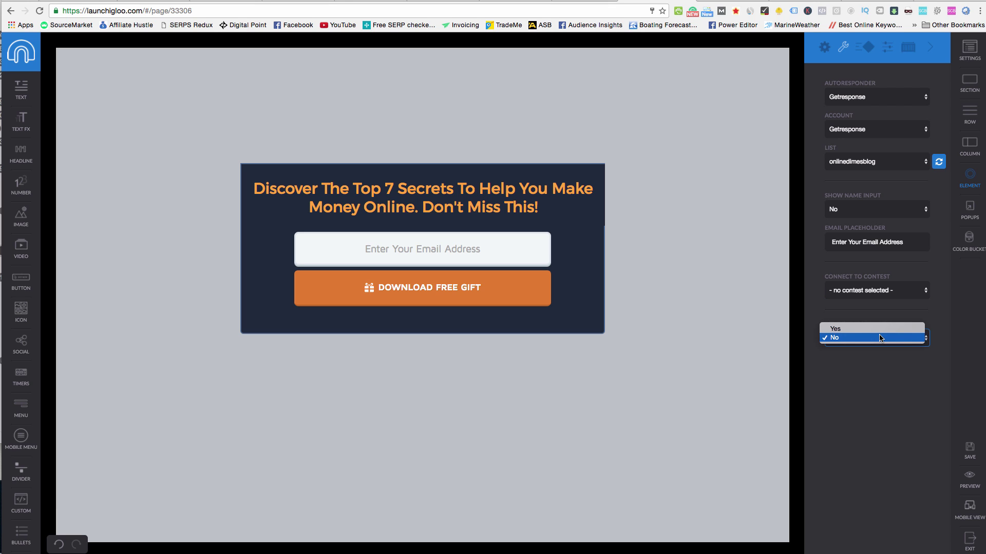
{"action": "left_click", "coordinate": [879, 329]}
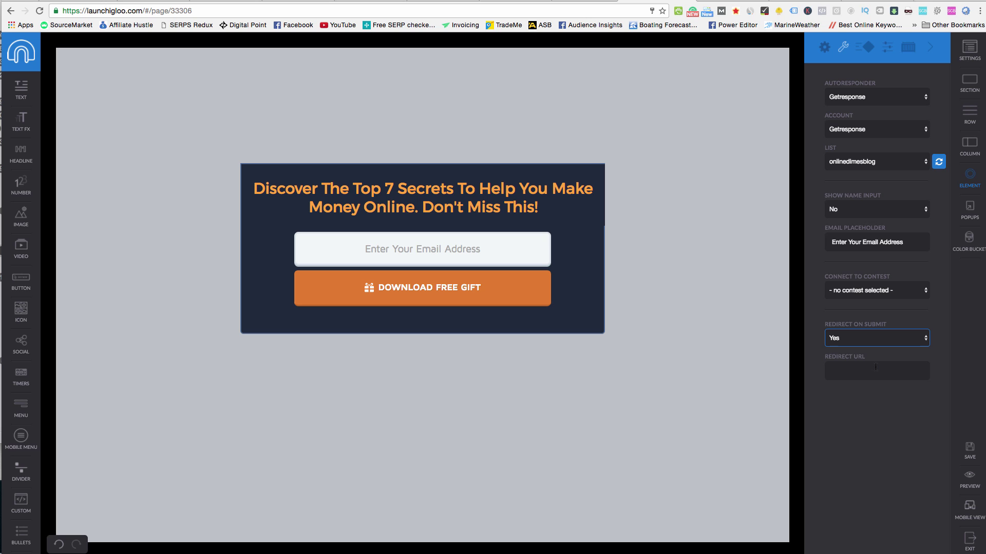
{"action": "left_click", "coordinate": [849, 338]}
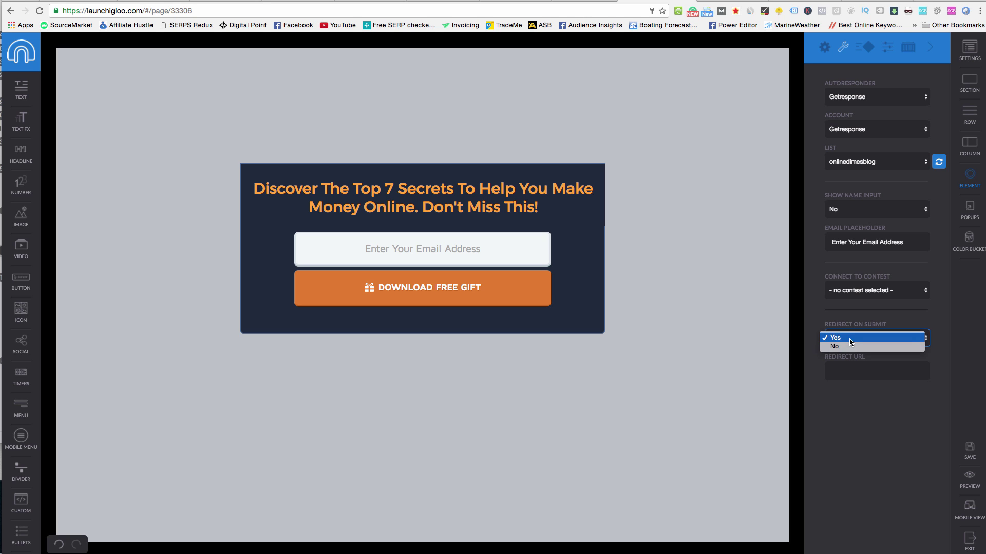
{"action": "left_click", "coordinate": [854, 343]}
{"action": "left_click", "coordinate": [854, 343]}
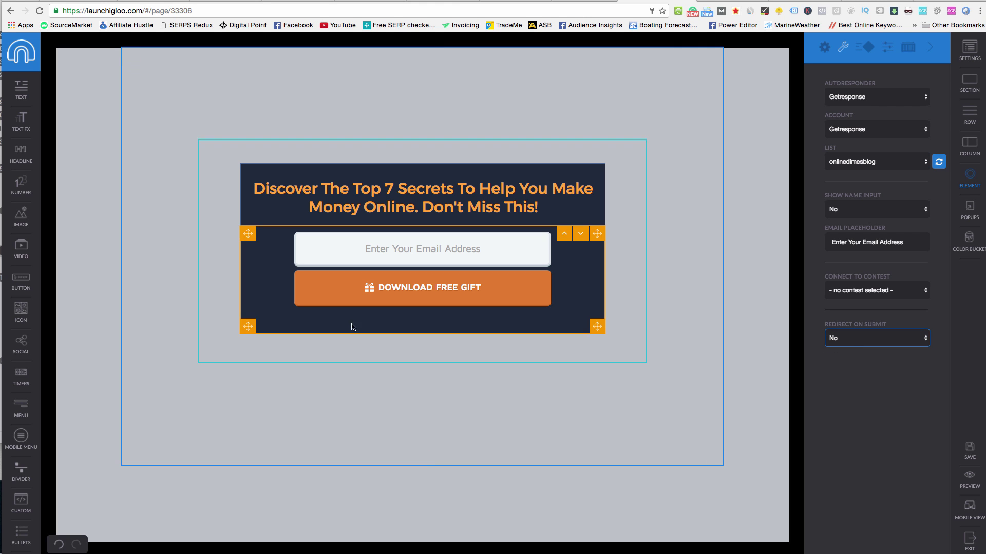
{"action": "left_click", "coordinate": [399, 294]}
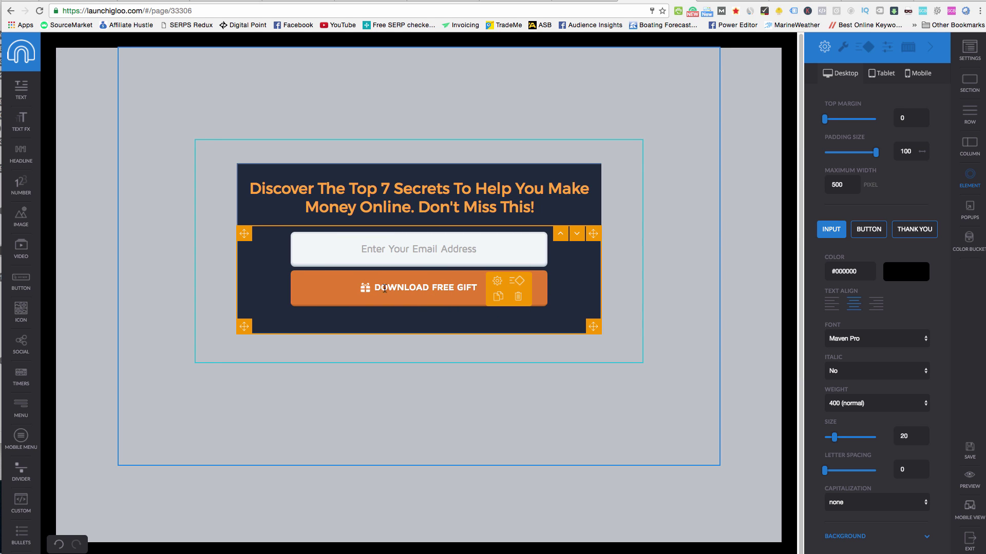
Replace the button label DOWNLOAD FREE GIFT with GET YOUR 7 SECRETS NOW, fixing the number typo.
{"action": "left_click_drag", "start_coordinate": [376, 288], "coordinate": [476, 291]}
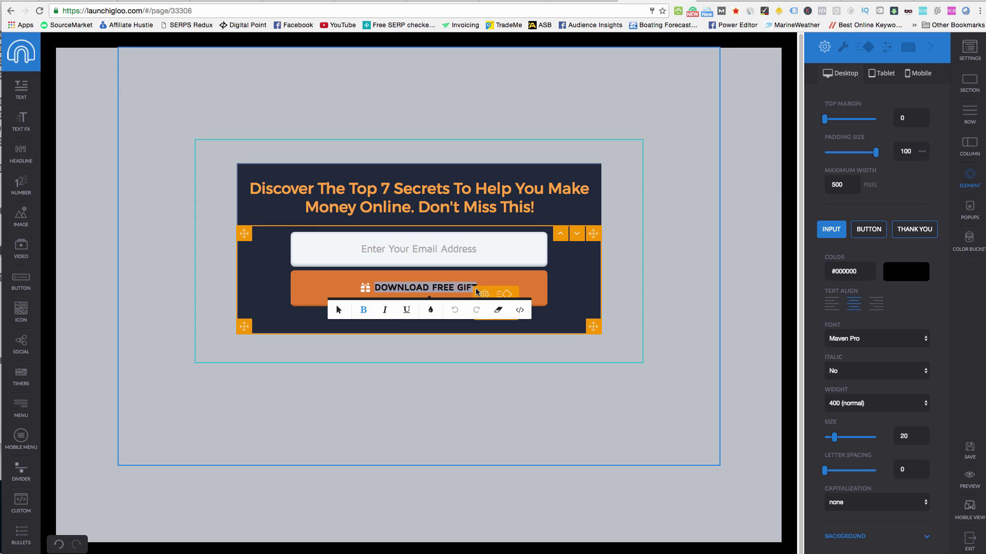
{"action": "type", "text": "GET YO"}
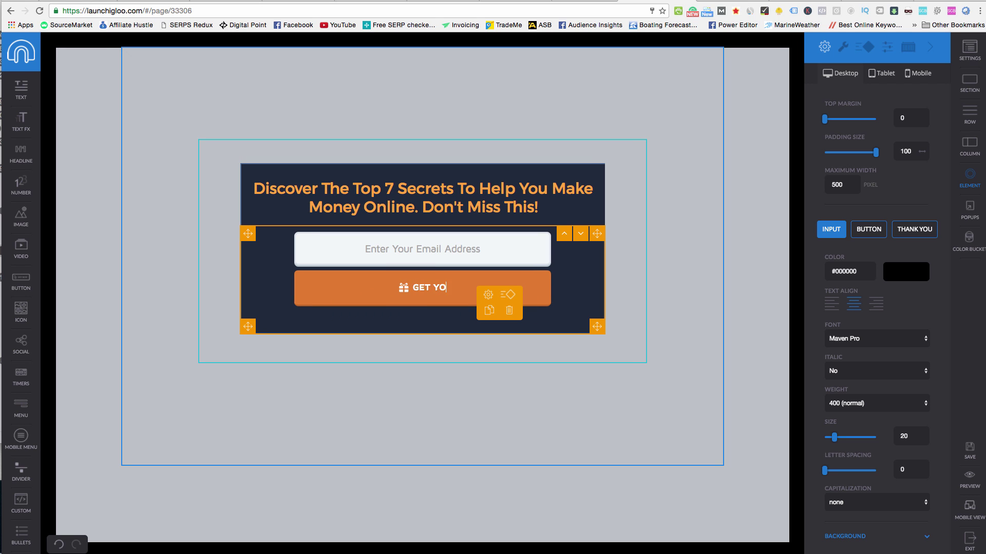
{"action": "type", "text": "UR & SECRETS NOW"}
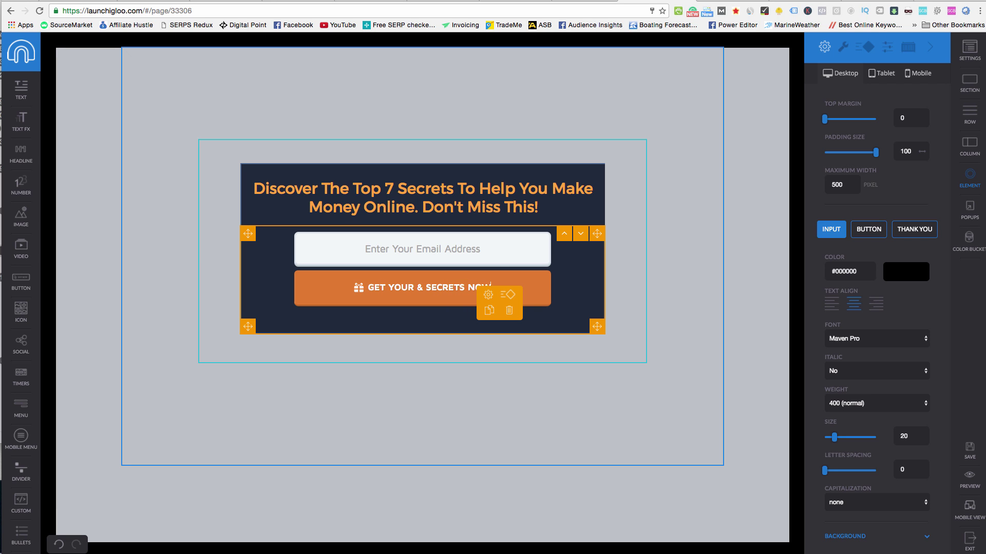
{"action": "mouse_move", "coordinate": [360, 292]}
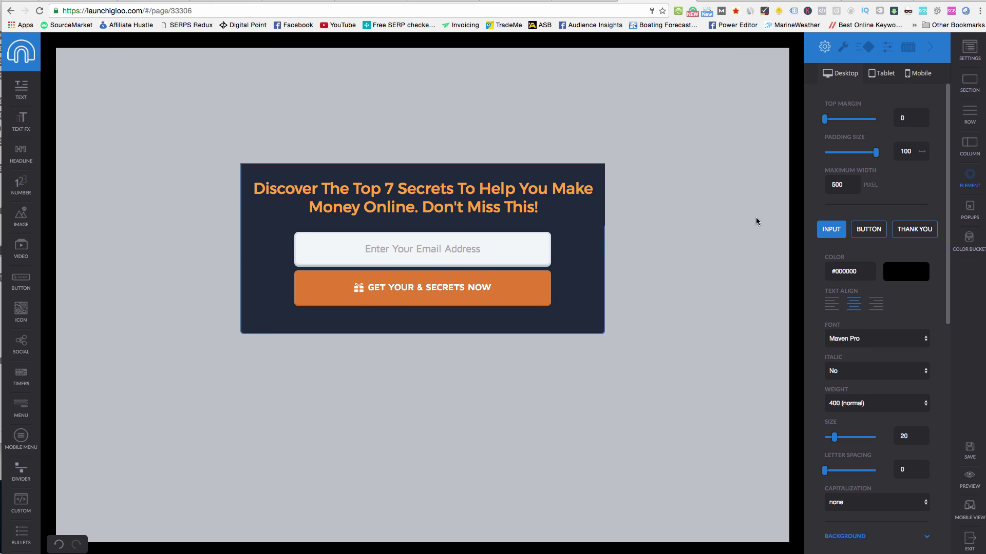
{"action": "left_click", "coordinate": [426, 297]}
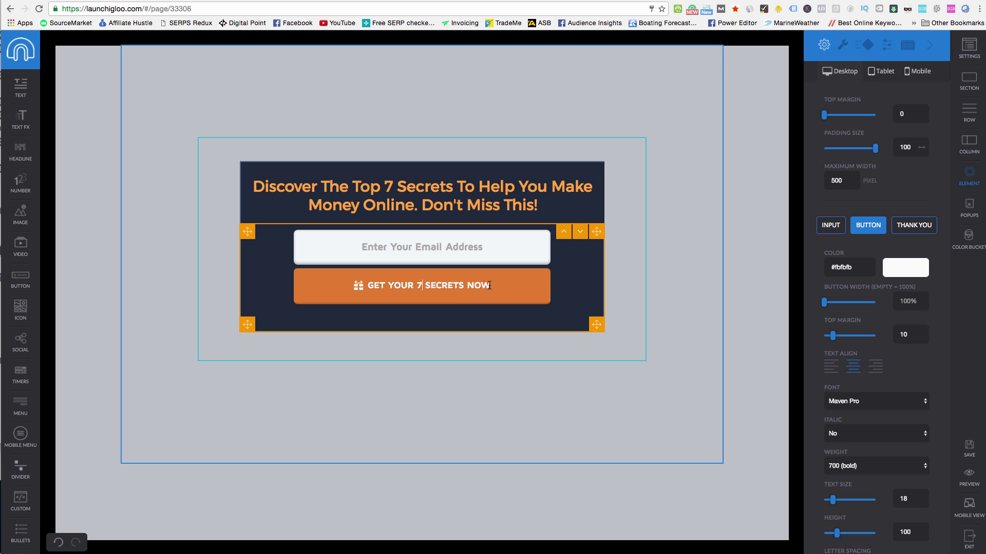
{"action": "left_click_drag", "start_coordinate": [490, 289], "coordinate": [371, 287]}
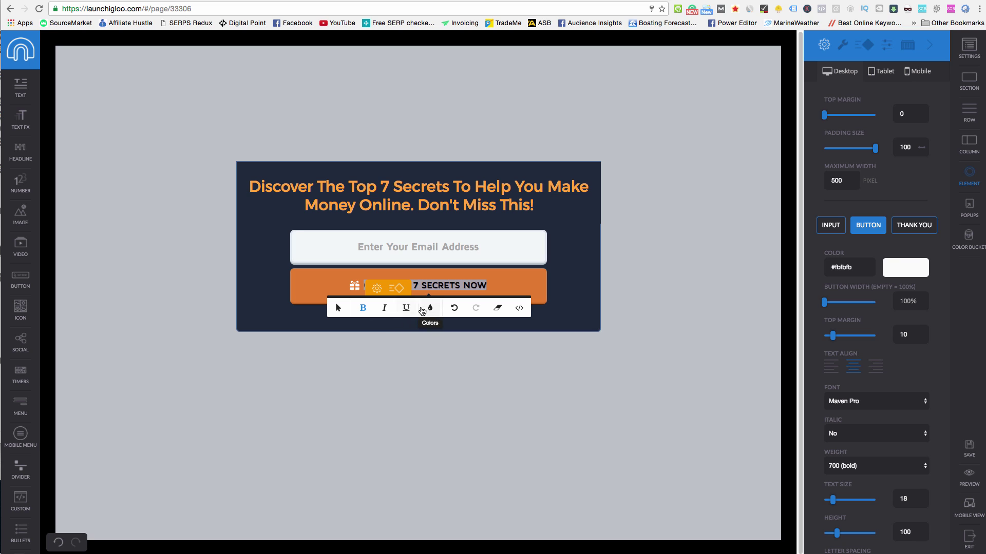
Give the form's button a narrower fixed width and more space above it.
{"action": "left_click", "coordinate": [621, 264]}
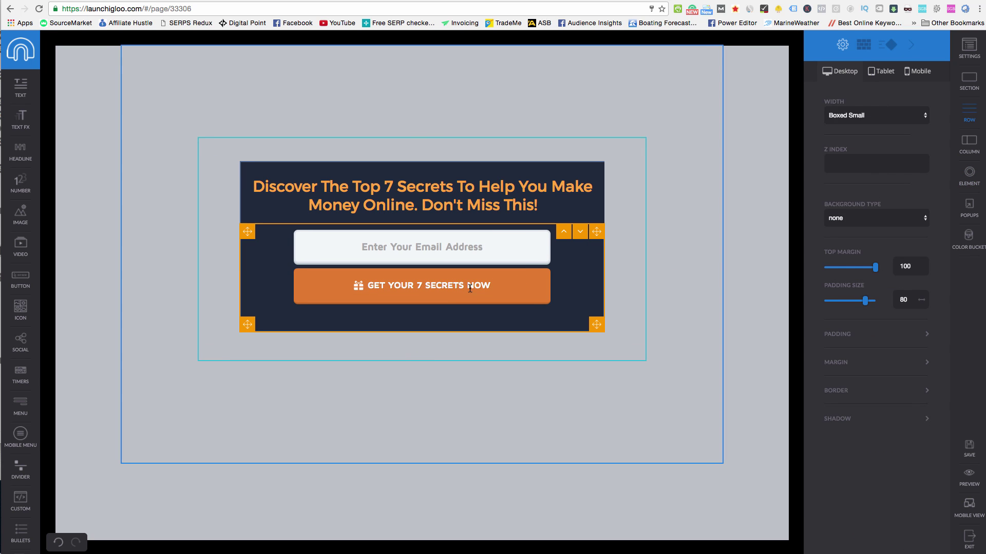
{"action": "left_click", "coordinate": [472, 287]}
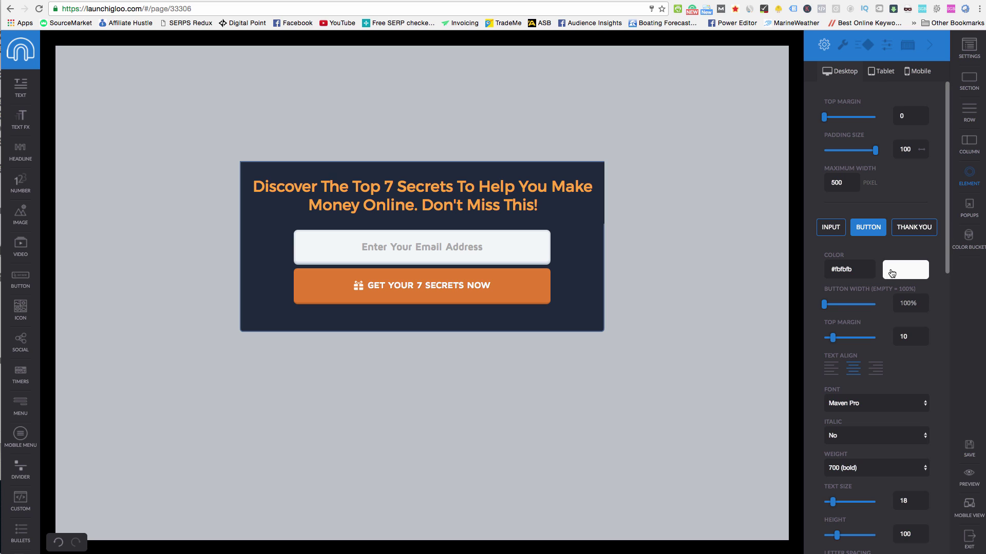
{"action": "left_click_drag", "start_coordinate": [824, 304], "coordinate": [849, 305]}
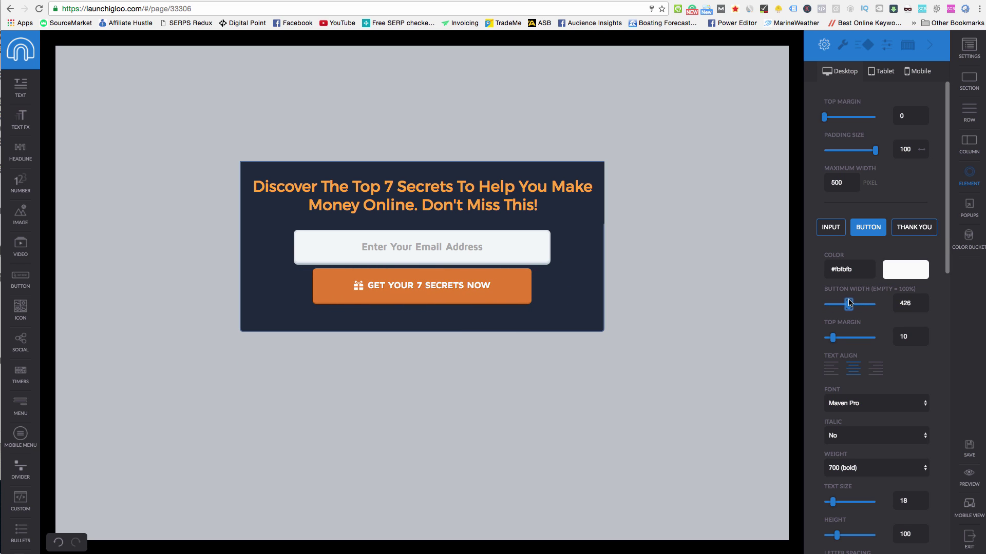
{"action": "left_click_drag", "start_coordinate": [833, 337], "coordinate": [838, 338]}
Set the button font to Digital - Bold after trying Inconsolata, Armata and Great Vibes.
{"action": "left_click", "coordinate": [877, 403]}
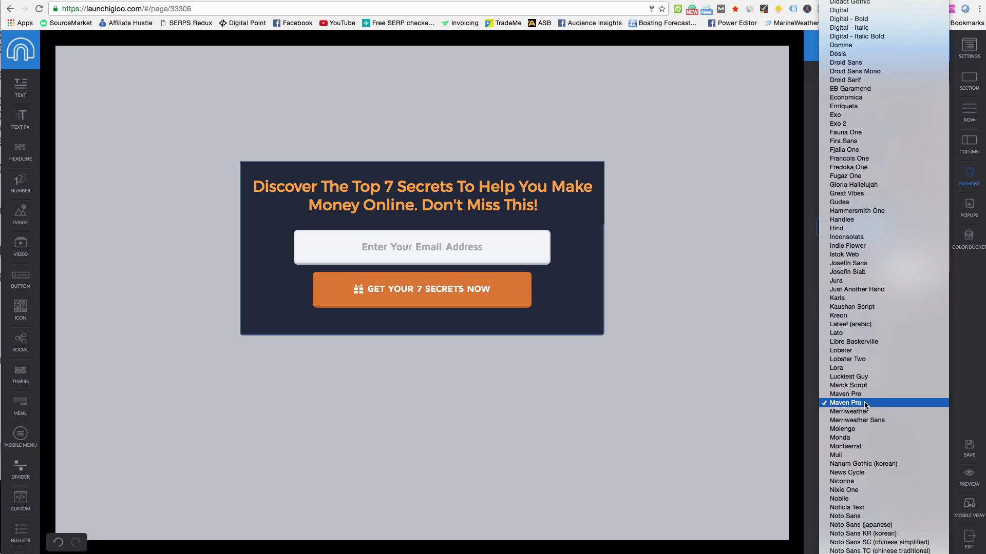
{"action": "left_click", "coordinate": [845, 235]}
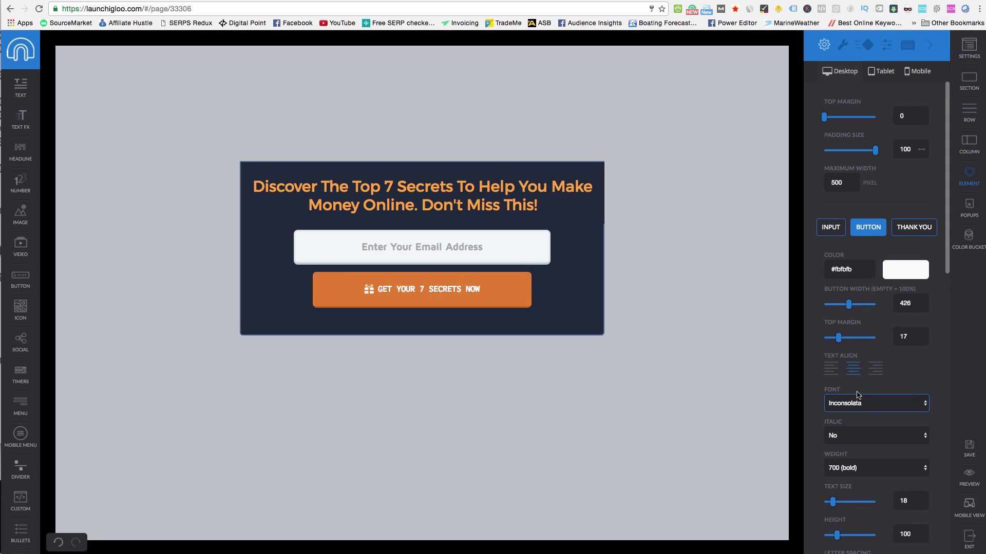
{"action": "left_click", "coordinate": [868, 403]}
{"action": "left_click", "coordinate": [886, 74]}
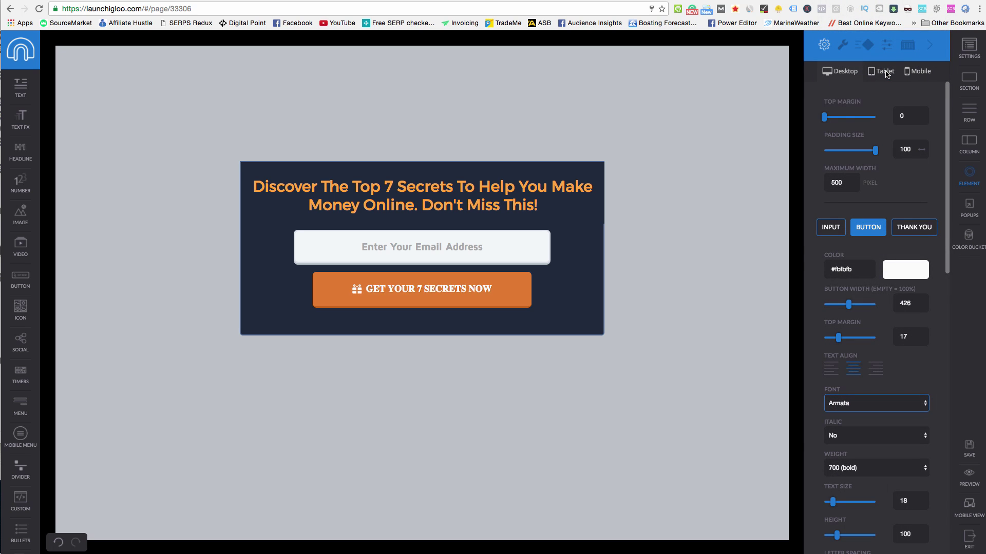
{"action": "left_click", "coordinate": [862, 403]}
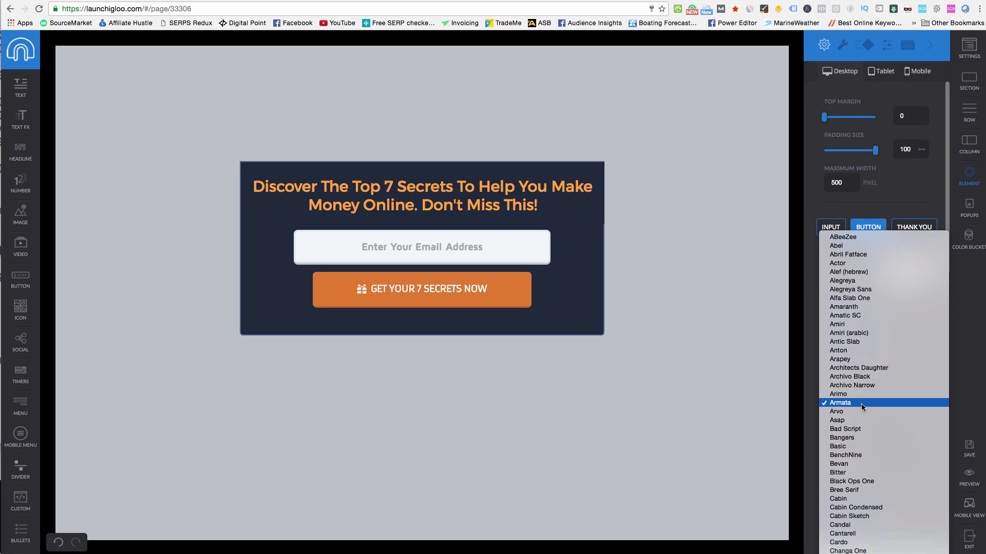
{"action": "left_click", "coordinate": [849, 495]}
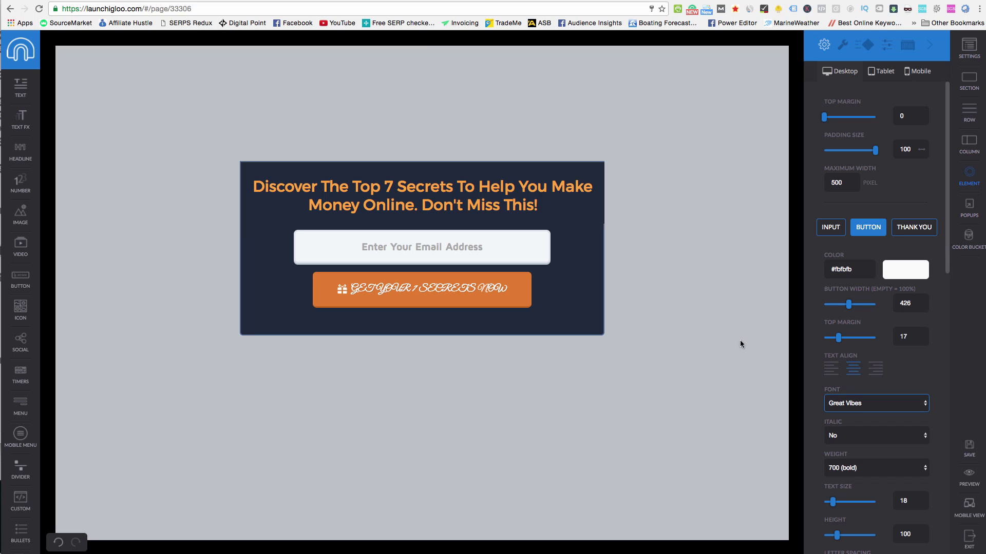
{"action": "left_click", "coordinate": [864, 411]}
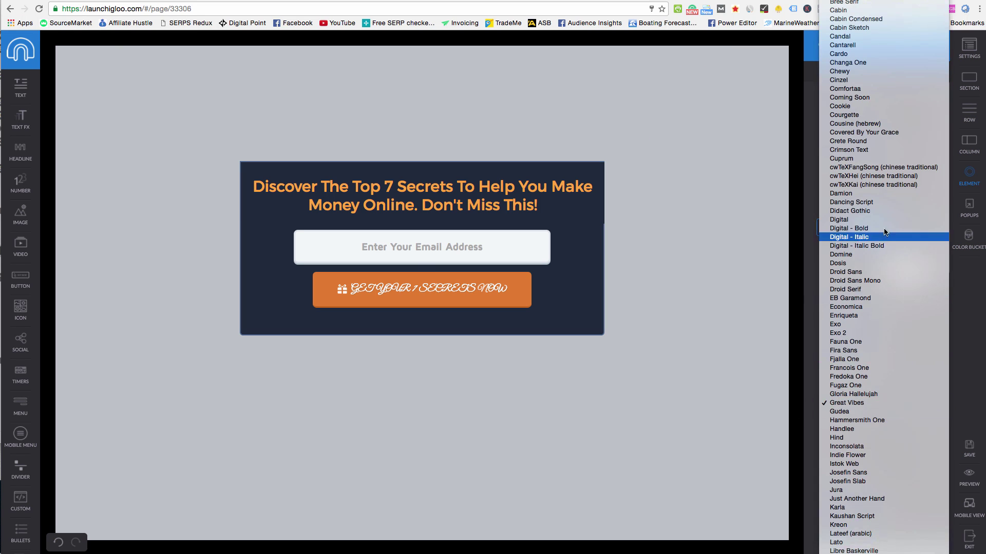
{"action": "left_click", "coordinate": [863, 229]}
Set the button text size to 23, keep capitalization none, and delete the gift icon.
{"action": "scroll", "coordinate": [866, 361], "scroll_direction": "down", "scroll_amount": 5}
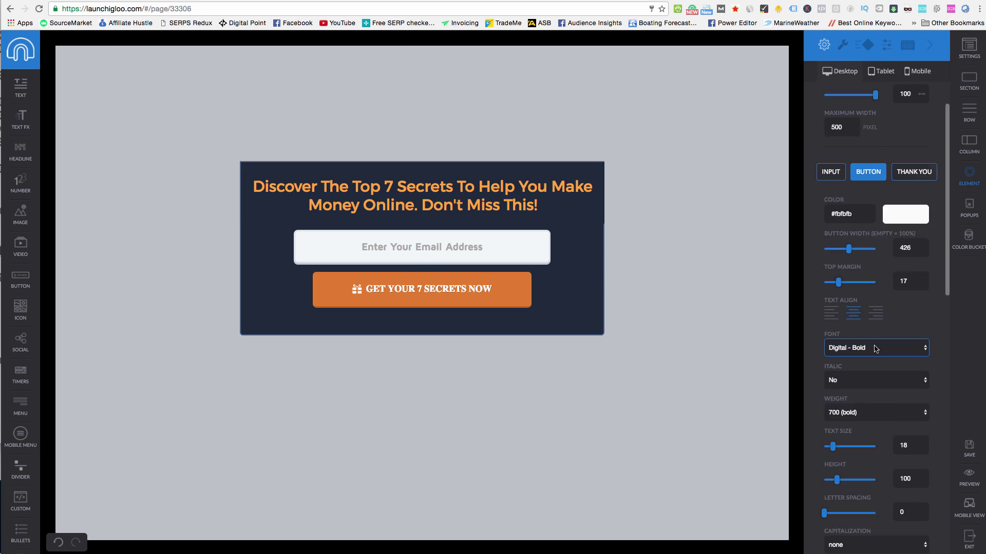
{"action": "left_click_drag", "start_coordinate": [834, 337], "coordinate": [836, 370]}
{"action": "scroll", "coordinate": [848, 416], "scroll_direction": "down", "scroll_amount": 2}
{"action": "left_click", "coordinate": [856, 395]}
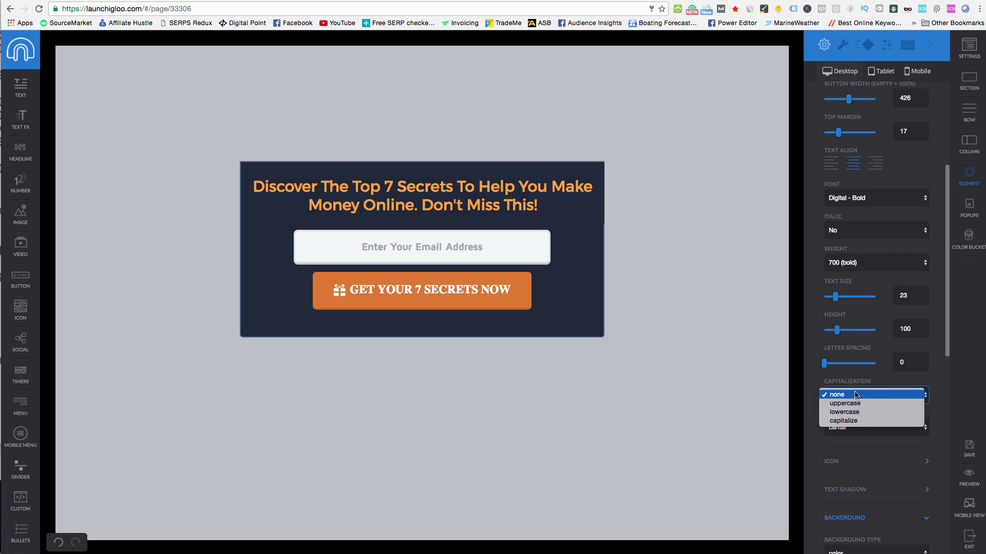
{"action": "left_click", "coordinate": [956, 391]}
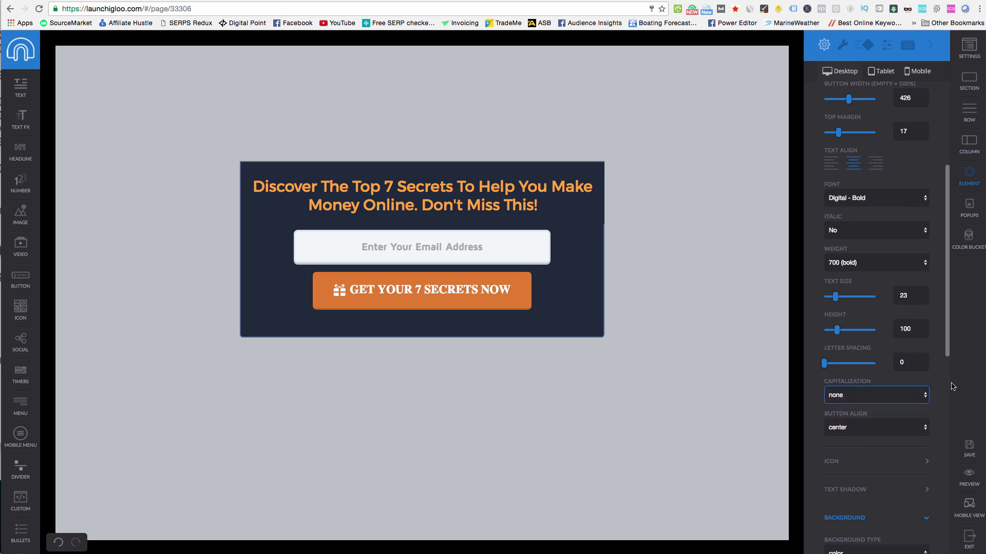
{"action": "left_click", "coordinate": [844, 461]}
{"action": "scroll", "coordinate": [844, 457], "scroll_direction": "down", "scroll_amount": 1}
{"action": "scroll", "coordinate": [846, 447], "scroll_direction": "down", "scroll_amount": 1}
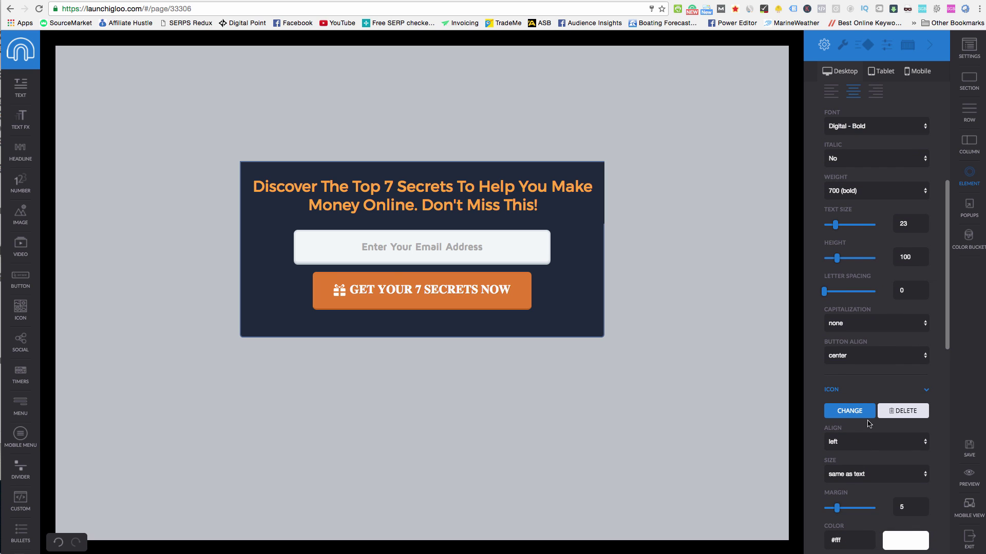
{"action": "left_click", "coordinate": [884, 413]}
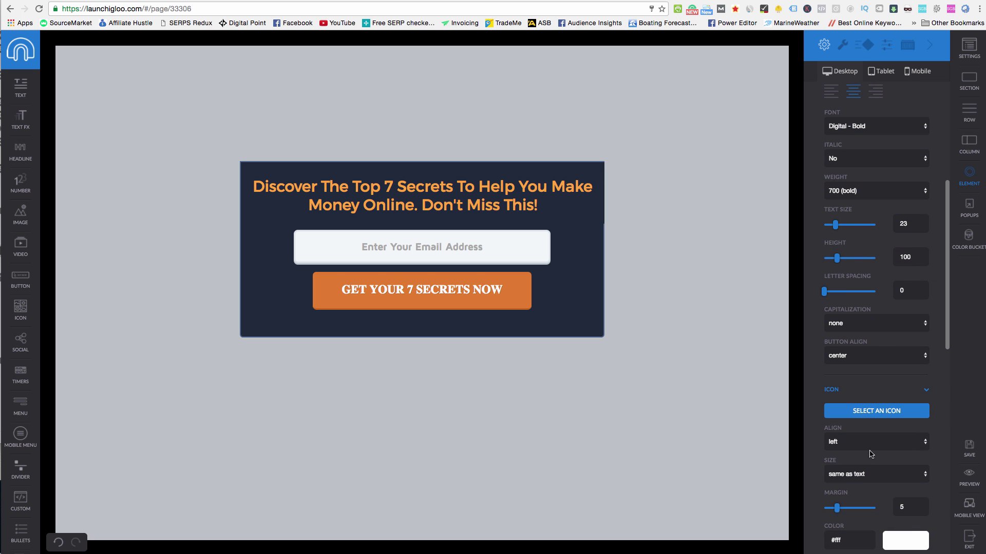
{"action": "left_click", "coordinate": [870, 418]}
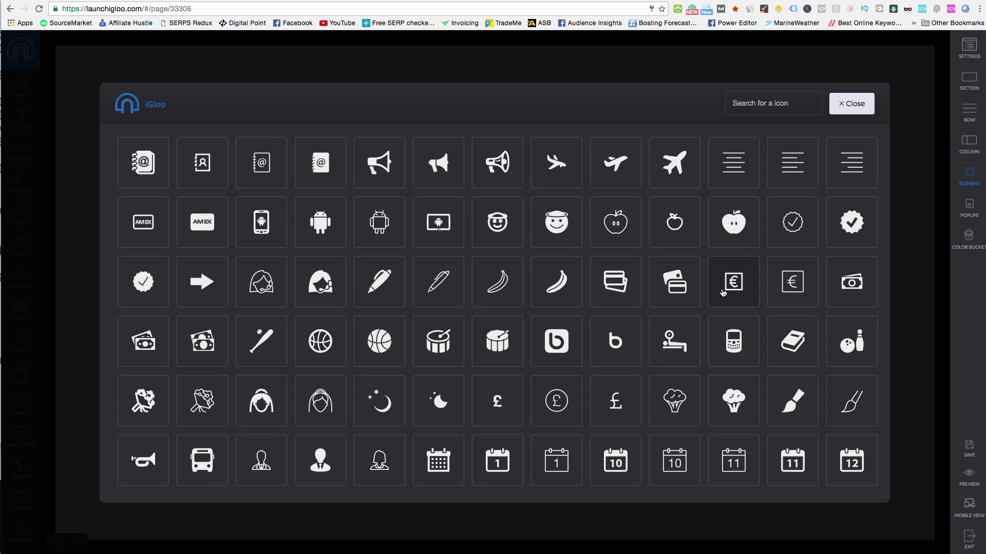
{"action": "scroll", "coordinate": [719, 285], "scroll_direction": "down", "scroll_amount": 10}
{"action": "scroll", "coordinate": [717, 286], "scroll_direction": "down", "scroll_amount": 5}
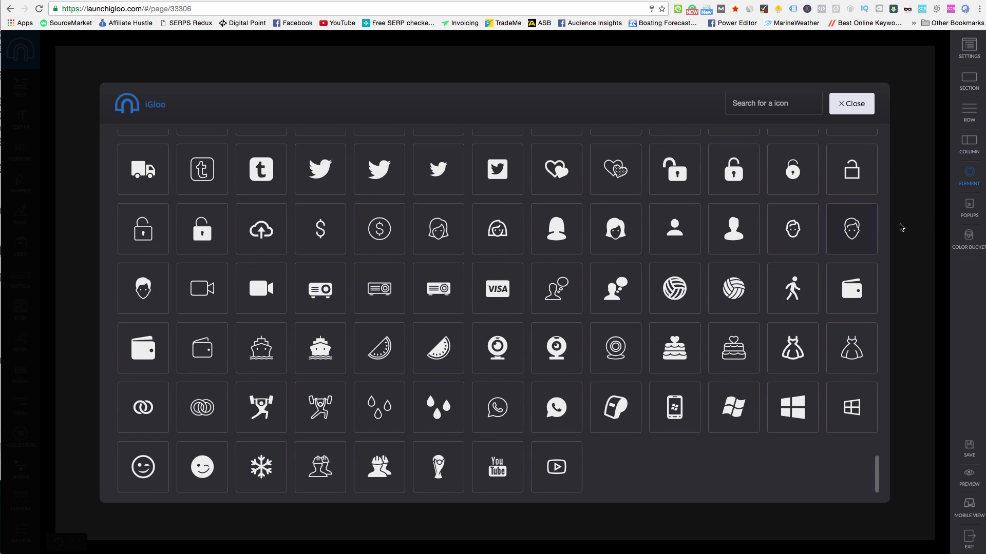
{"action": "left_click", "coordinate": [850, 108]}
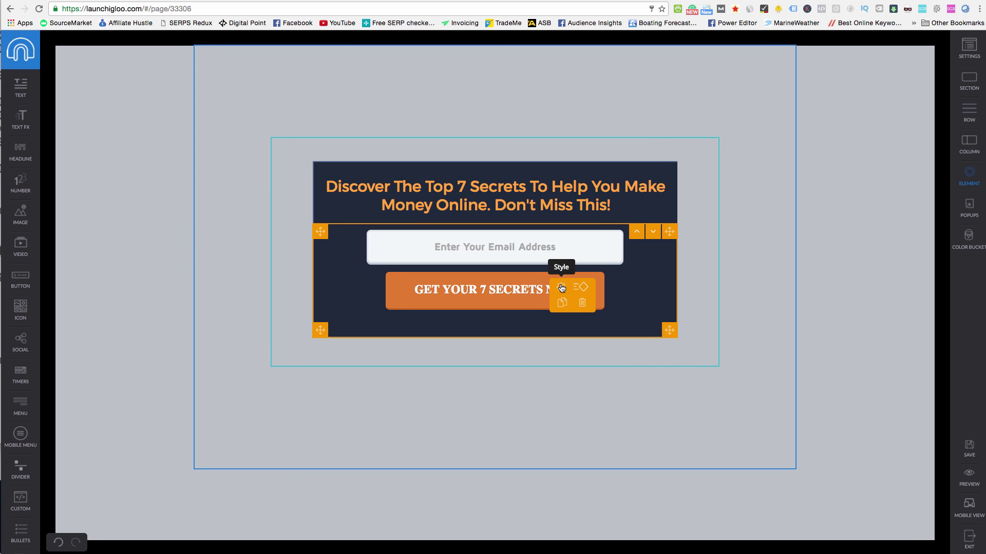
Show the button's style settings: colour #e17c30, padding 24/30, 3-px #c1651f bottom border, radius 8.
{"action": "left_click", "coordinate": [565, 290]}
{"action": "scroll", "coordinate": [938, 390], "scroll_direction": "down", "scroll_amount": 10}
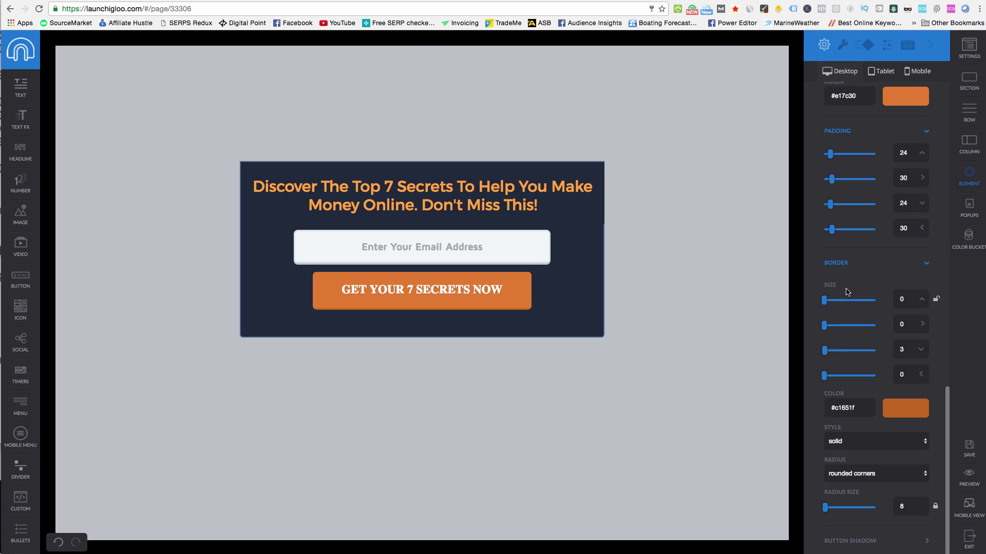
{"action": "scroll", "coordinate": [847, 292], "scroll_direction": "up", "scroll_amount": 8}
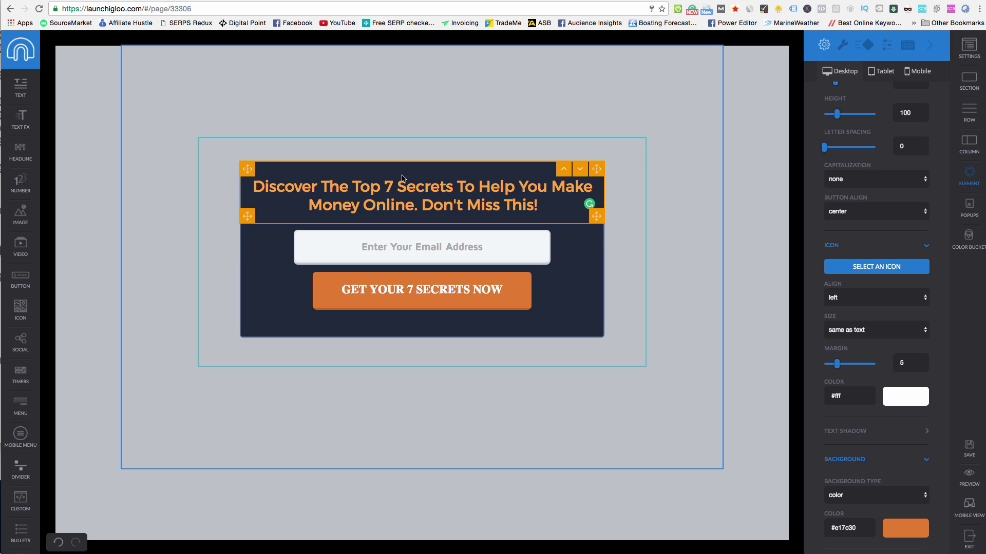
In the page-wide Settings, reduce the Border size from 30 to 0.
{"action": "right_click", "coordinate": [744, 87]}
{"action": "left_click", "coordinate": [686, 88]}
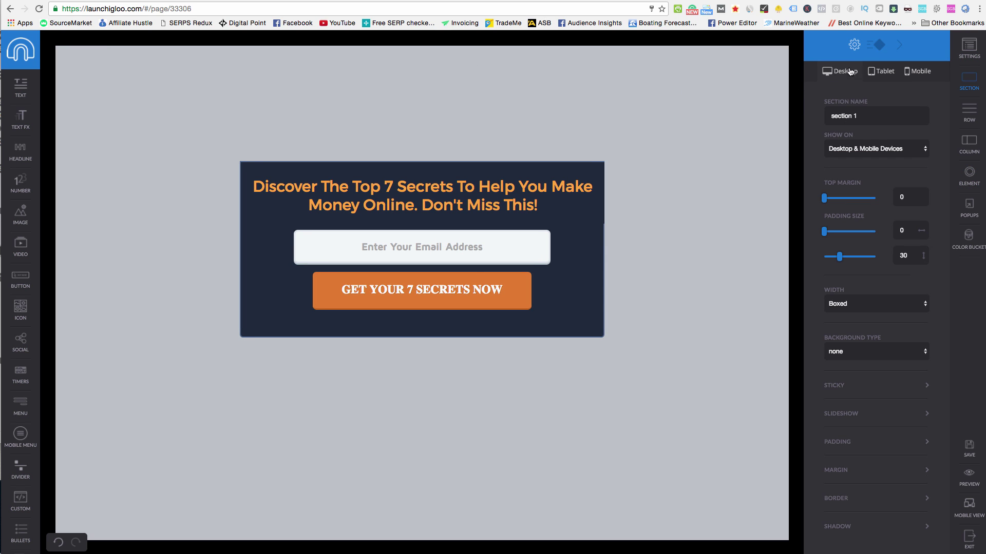
{"action": "left_click", "coordinate": [878, 50]}
{"action": "left_click", "coordinate": [854, 45]}
{"action": "left_click", "coordinate": [747, 62]}
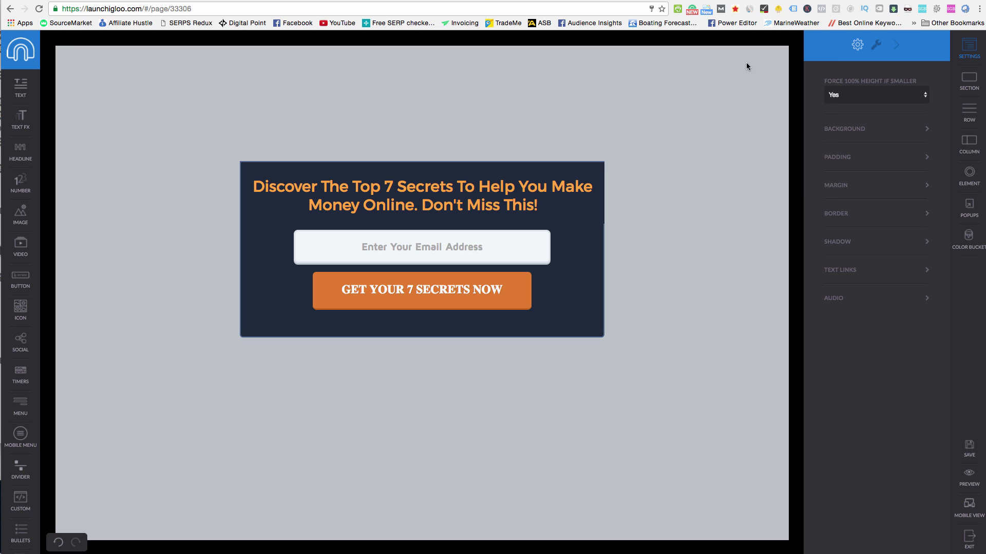
{"action": "right_click", "coordinate": [746, 63]}
{"action": "left_click", "coordinate": [739, 69]}
{"action": "left_click", "coordinate": [863, 138]}
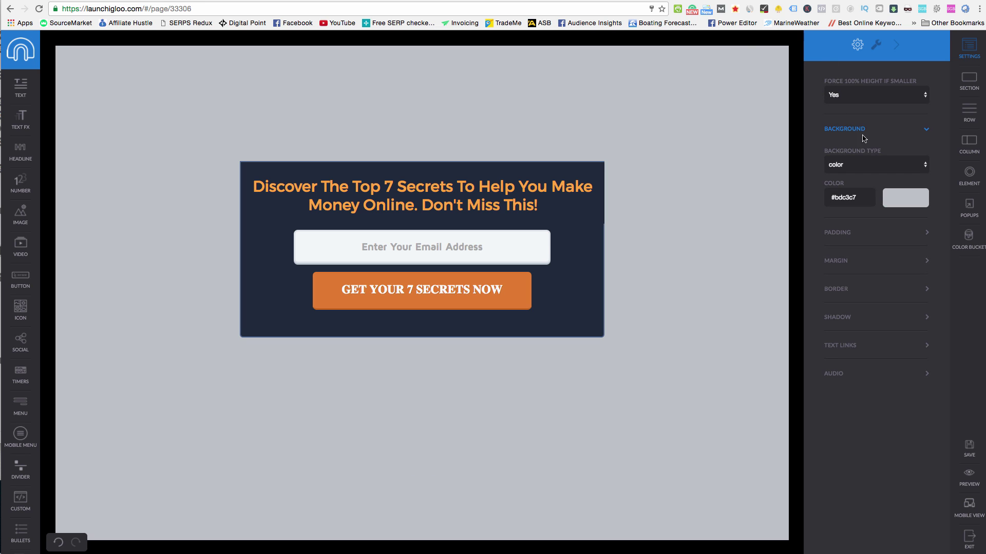
{"action": "left_click", "coordinate": [844, 293]}
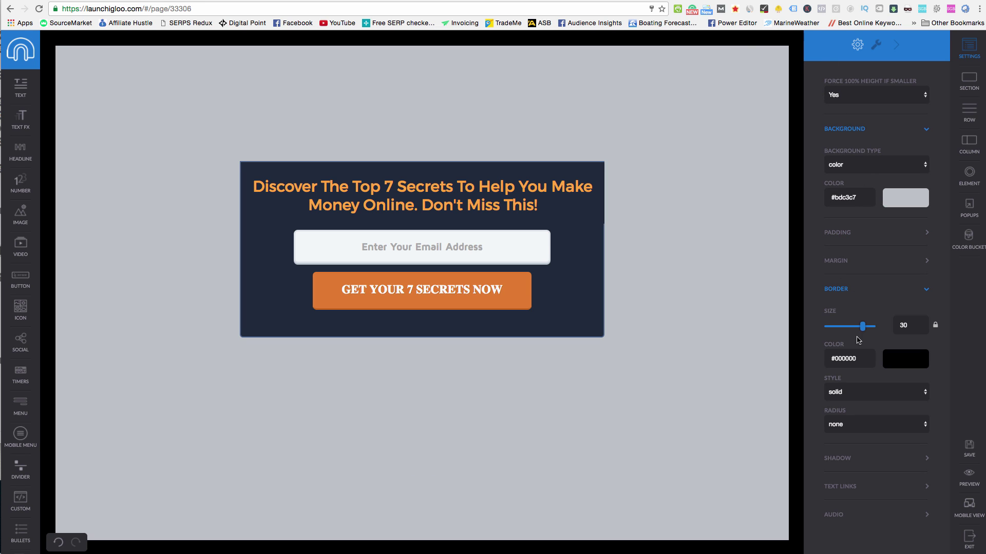
{"action": "left_click_drag", "start_coordinate": [863, 327], "coordinate": [820, 327]}
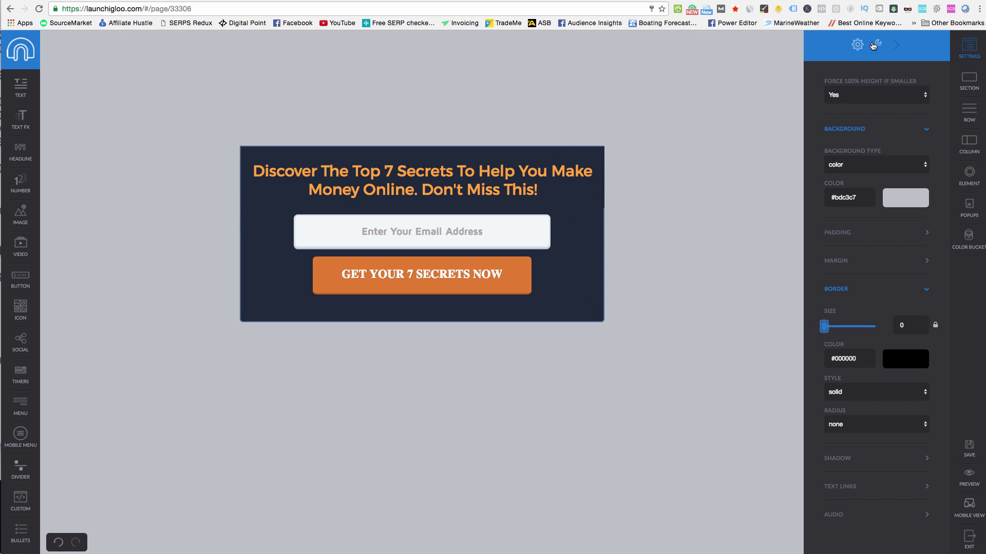
Select the popup section and review its entry effects, leaving them unchanged.
{"action": "right_click", "coordinate": [568, 133]}
{"action": "left_click", "coordinate": [534, 137]}
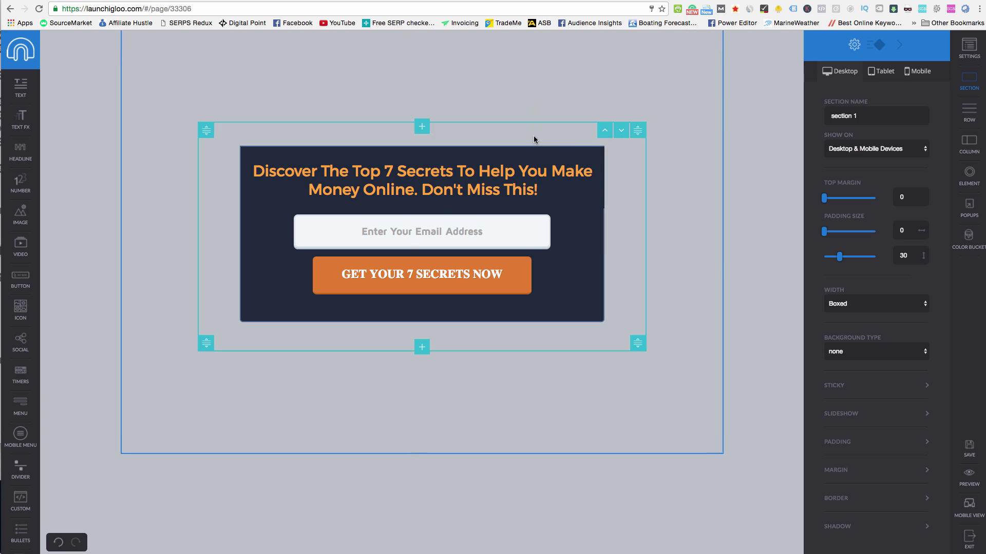
{"action": "left_click", "coordinate": [877, 45]}
{"action": "left_click", "coordinate": [863, 82]}
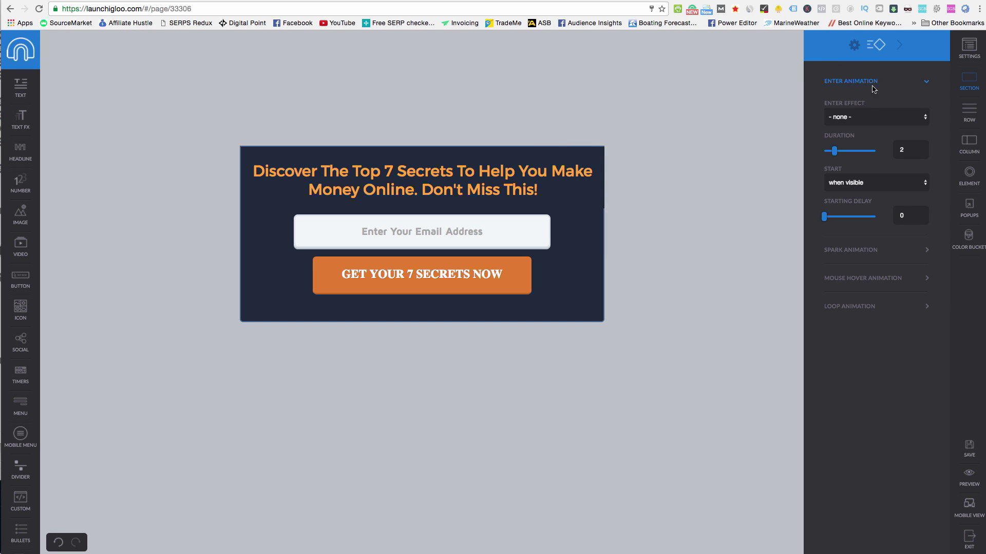
{"action": "left_click", "coordinate": [867, 115]}
{"action": "left_click", "coordinate": [531, 272]}
Give the call-to-action button a slideLeftLong entry effect instead of fade.
{"action": "left_click", "coordinate": [506, 266]}
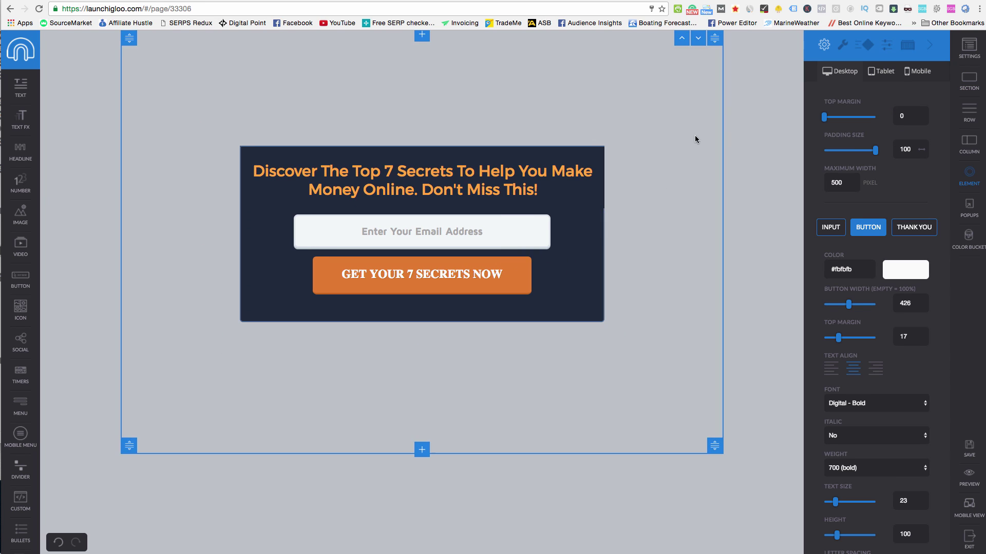
{"action": "left_click", "coordinate": [865, 45]}
{"action": "left_click", "coordinate": [851, 82]}
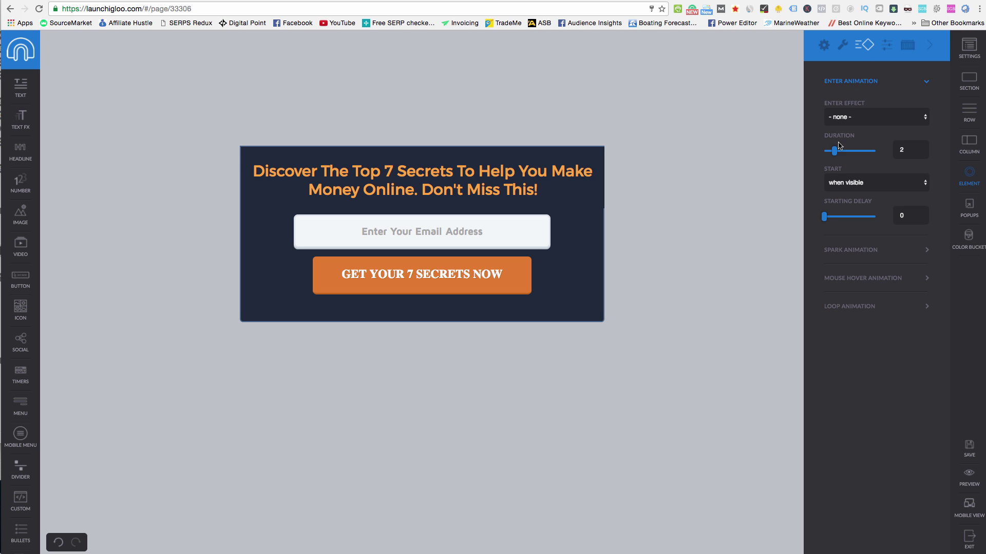
{"action": "left_click", "coordinate": [854, 114]}
{"action": "left_click", "coordinate": [854, 128]}
{"action": "left_click", "coordinate": [852, 116]}
{"action": "left_click", "coordinate": [849, 134]}
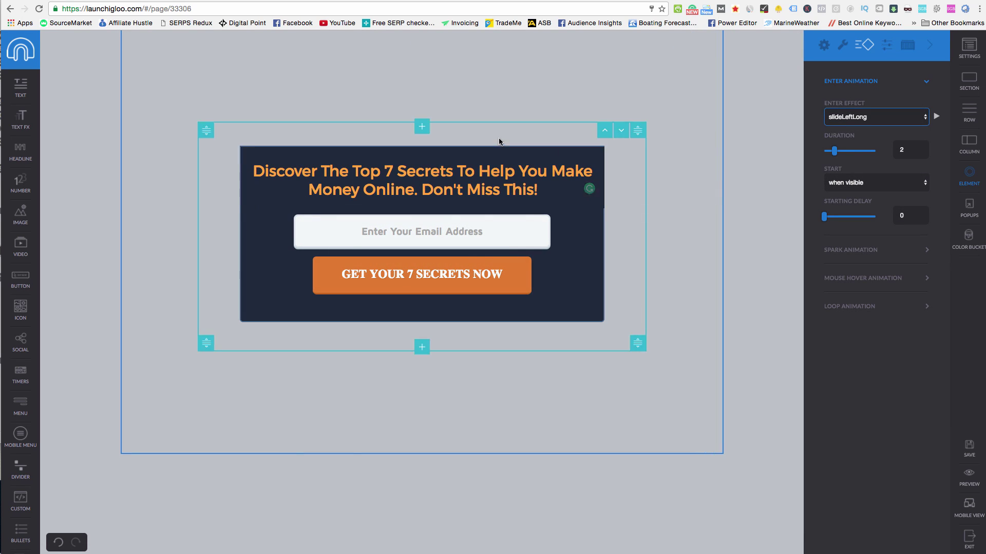
Give the headline row a slideLeftLong entry effect.
{"action": "left_click", "coordinate": [504, 161]}
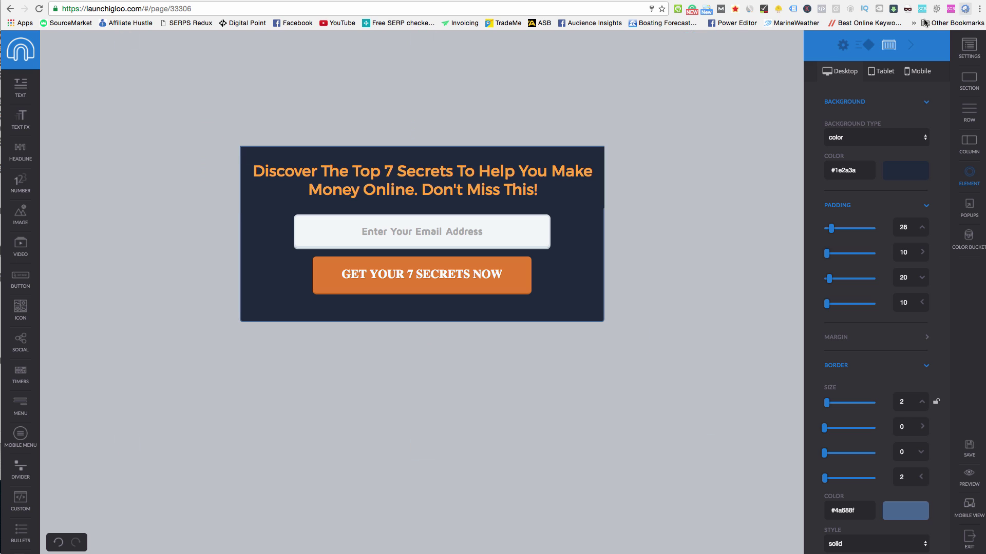
{"action": "left_click", "coordinate": [864, 45]}
{"action": "left_click", "coordinate": [864, 87]}
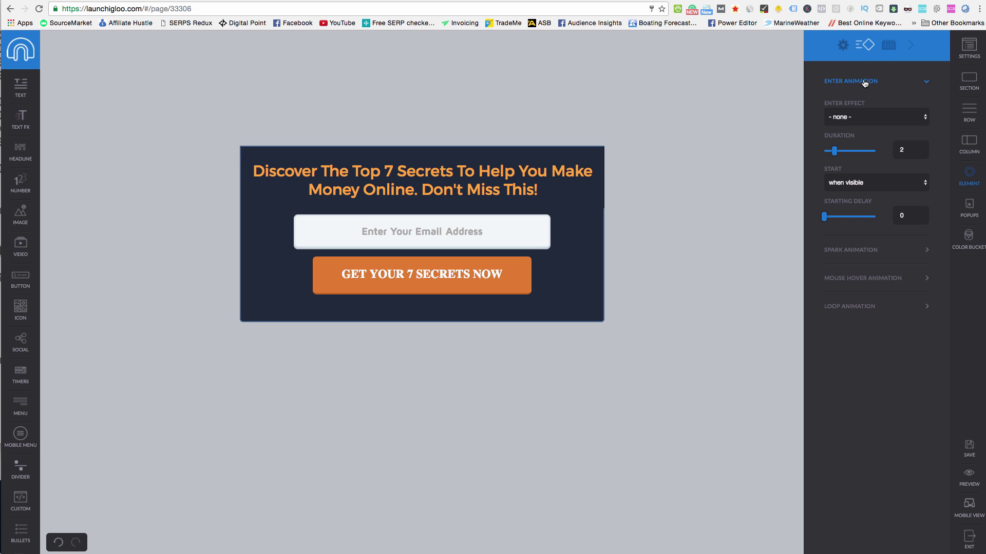
{"action": "left_click", "coordinate": [872, 118]}
{"action": "left_click", "coordinate": [872, 142]}
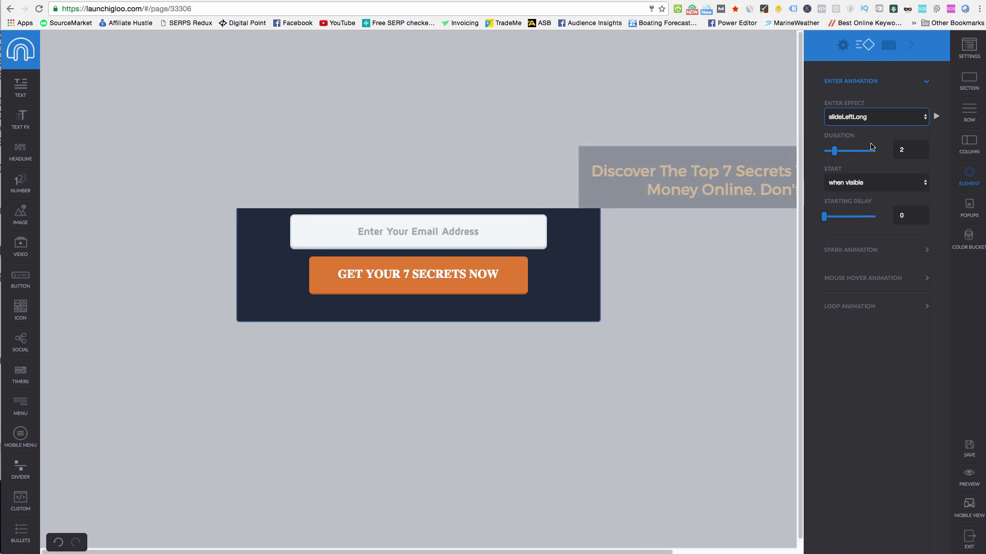
{"action": "left_click", "coordinate": [580, 239]}
Try slideRight as the entry effect, then set it back to slideLeftLong.
{"action": "left_click", "coordinate": [864, 119]}
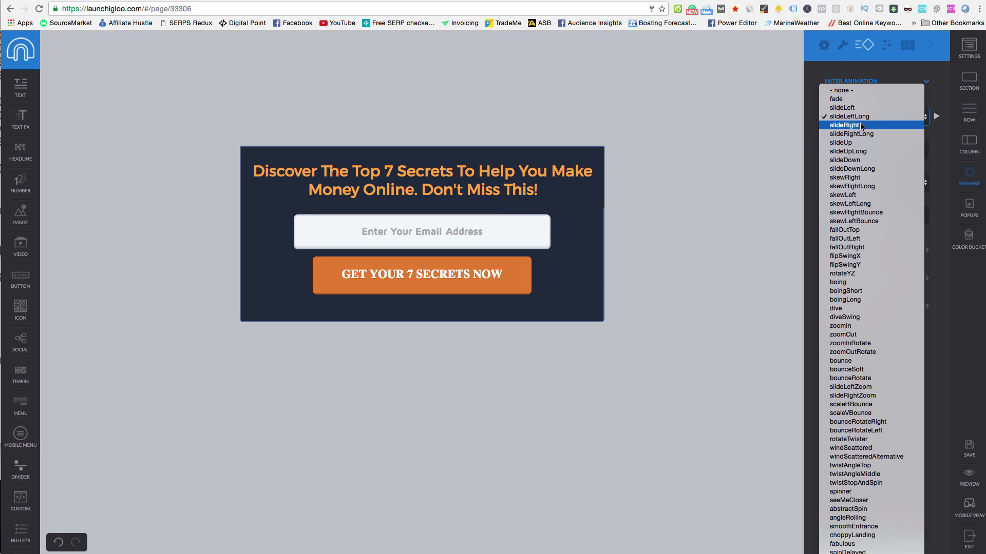
{"action": "left_click", "coordinate": [863, 117]}
{"action": "left_click", "coordinate": [863, 117]}
{"action": "left_click", "coordinate": [860, 125]}
{"action": "left_click", "coordinate": [861, 118]}
{"action": "left_click", "coordinate": [861, 107]}
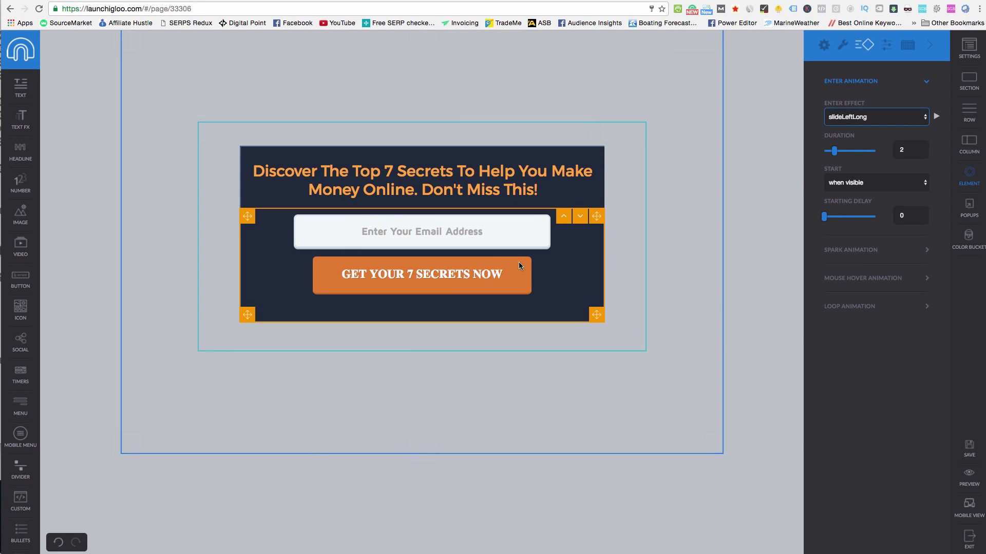
Review the button's animation and spark settings and the form's GetResponse autoresponder settings.
{"action": "mouse_move", "coordinate": [506, 278]}
{"action": "left_click", "coordinate": [449, 168]}
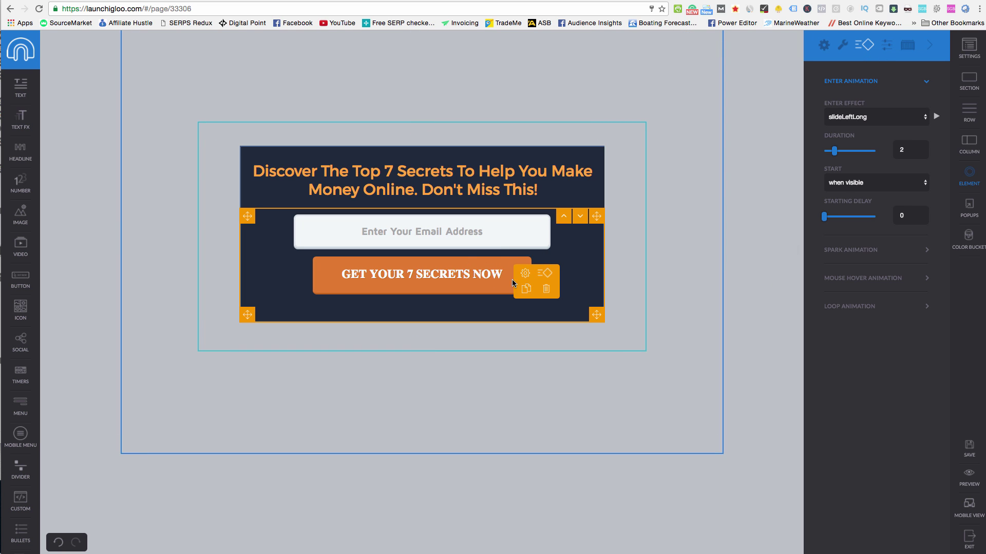
{"action": "left_click", "coordinate": [525, 277]}
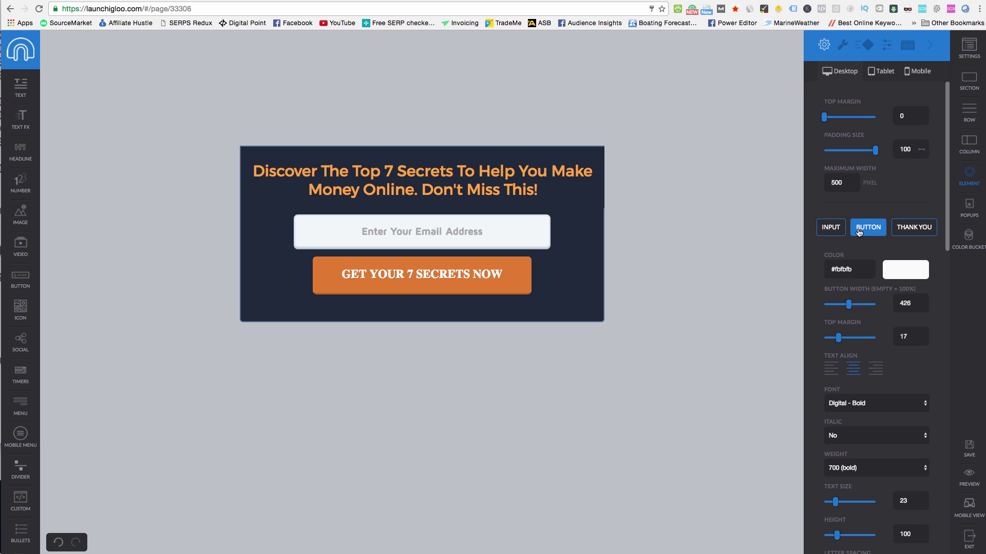
{"action": "left_click", "coordinate": [867, 49]}
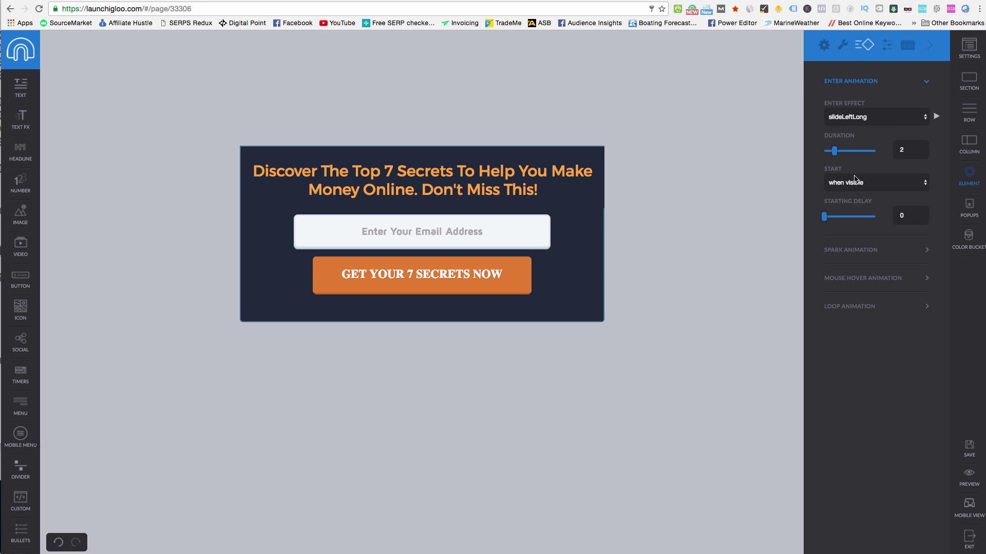
{"action": "left_click", "coordinate": [845, 251]}
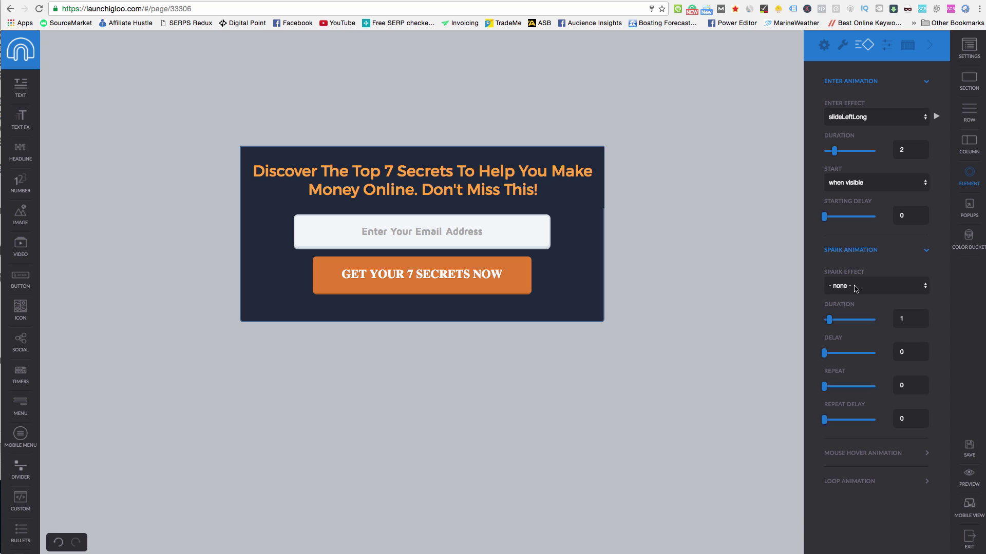
{"action": "left_click", "coordinate": [823, 46]}
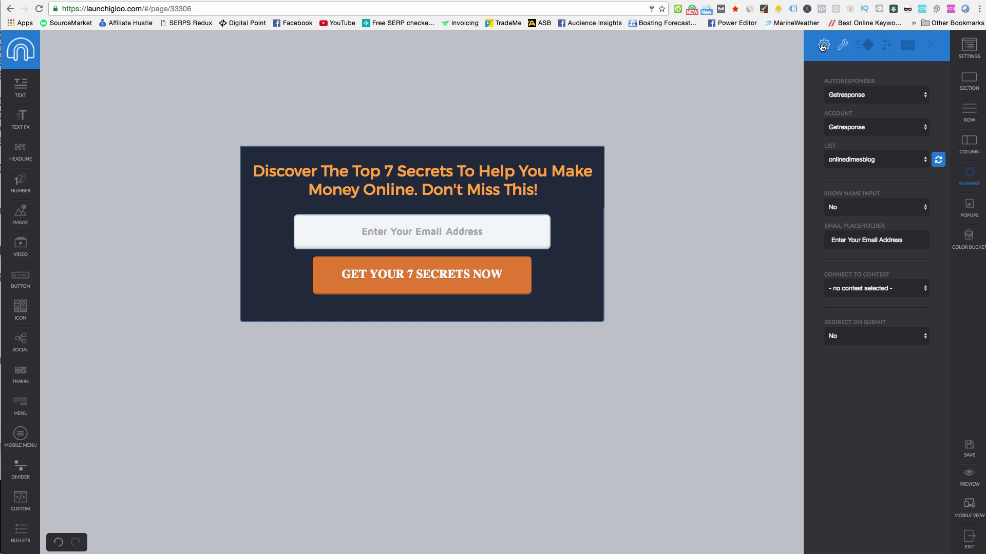
{"action": "left_click", "coordinate": [842, 46]}
{"action": "scroll", "coordinate": [860, 210], "scroll_direction": "down", "scroll_amount": 15}
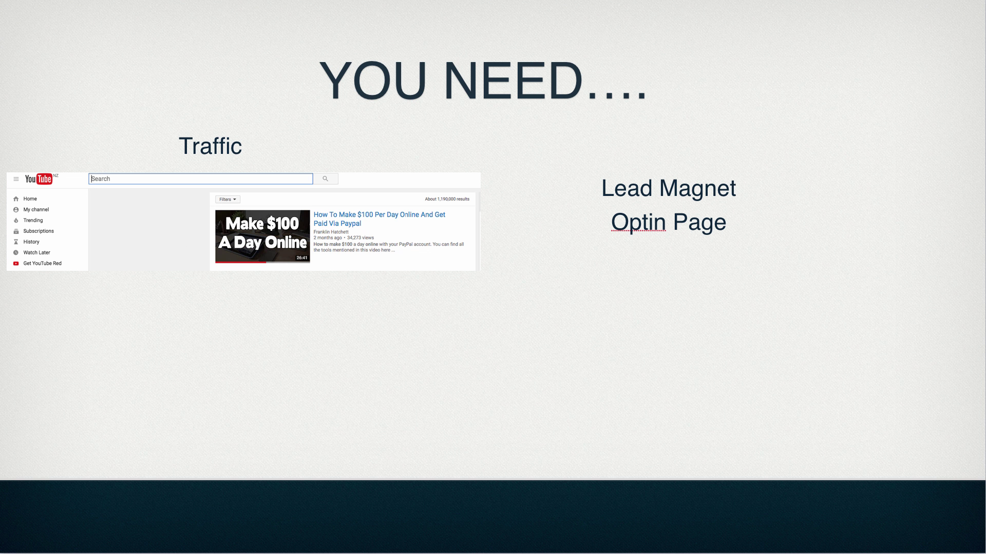
Advance from the 'YOU NEED....' slide to the Traffic, Lead Magnet, Optin Form, Thank You flowchart.
{"action": "left_click", "coordinate": [130, 338]}
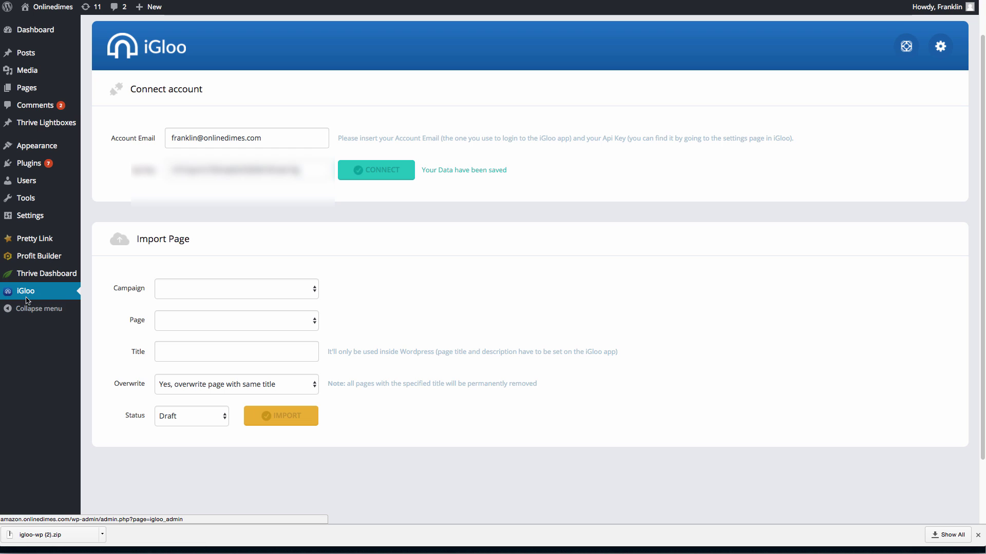
Choose campaign Optin form 3, page '3. Optin Page', and title it 'Optin form 3'.
{"action": "left_click", "coordinate": [315, 289]}
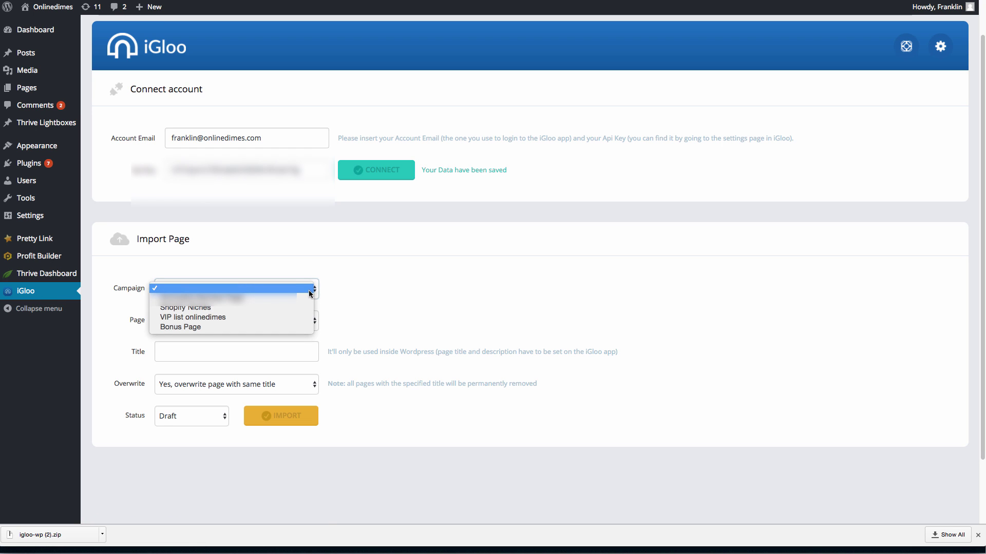
{"action": "left_click", "coordinate": [370, 291]}
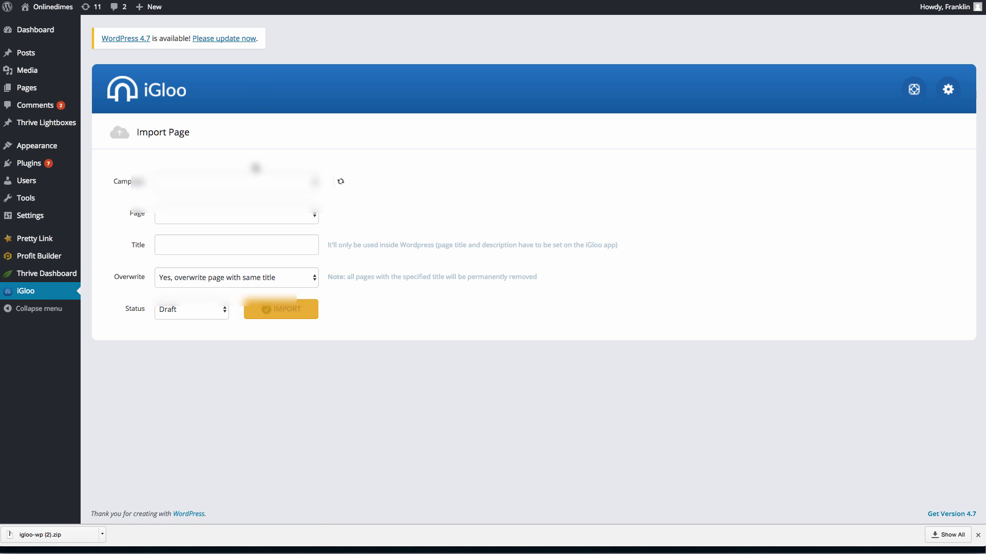
{"action": "left_click", "coordinate": [262, 182]}
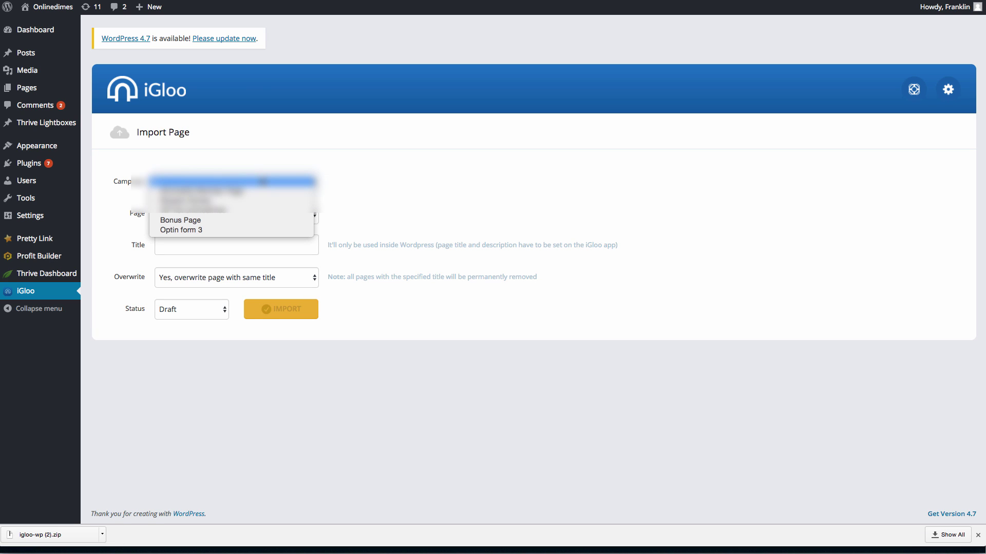
{"action": "left_click", "coordinate": [205, 229]}
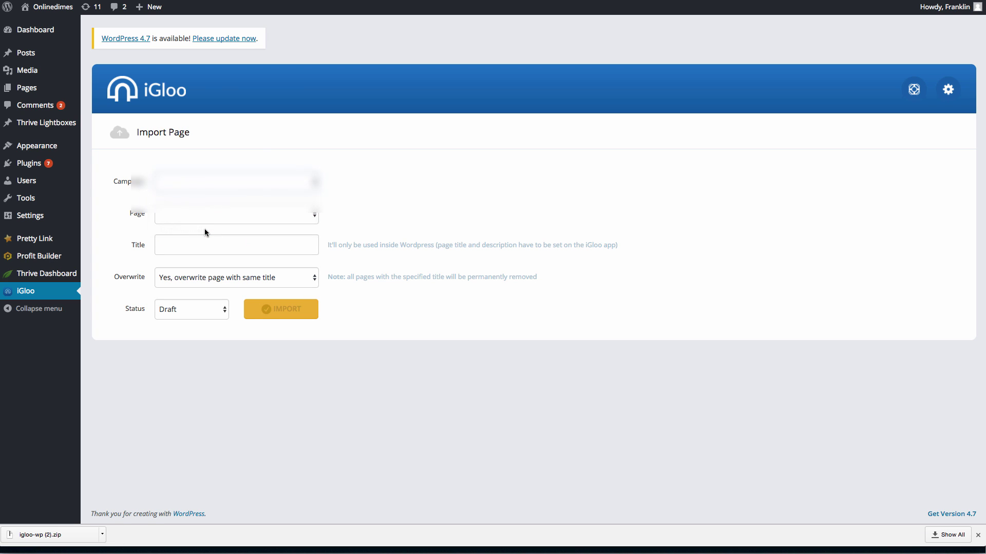
{"action": "left_click", "coordinate": [211, 214]}
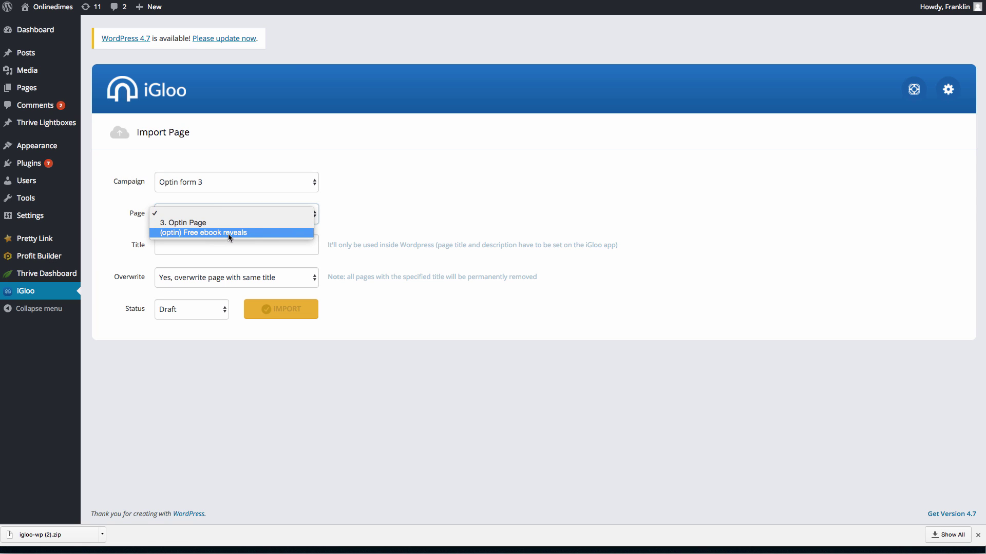
{"action": "left_click", "coordinate": [184, 223]}
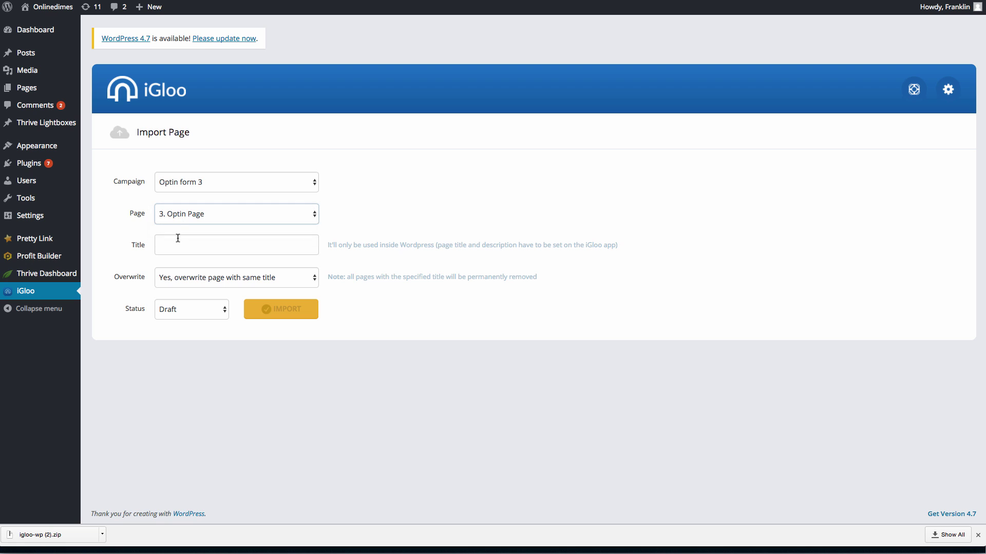
{"action": "left_click", "coordinate": [176, 239]}
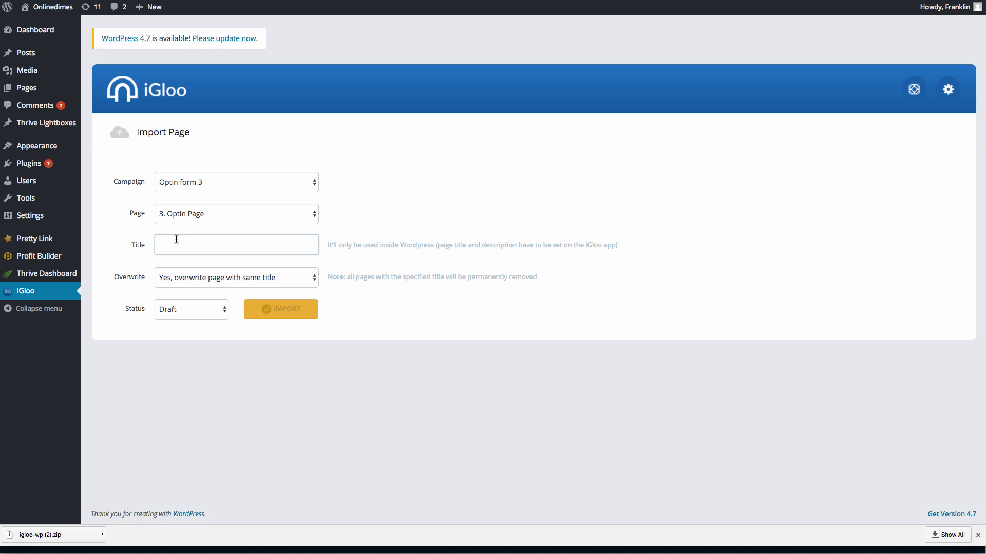
{"action": "type", "text": "Optin form 3"}
Keep overwrite on, set status to Publish, import the page, and go to Pages.
{"action": "left_click", "coordinate": [273, 277]}
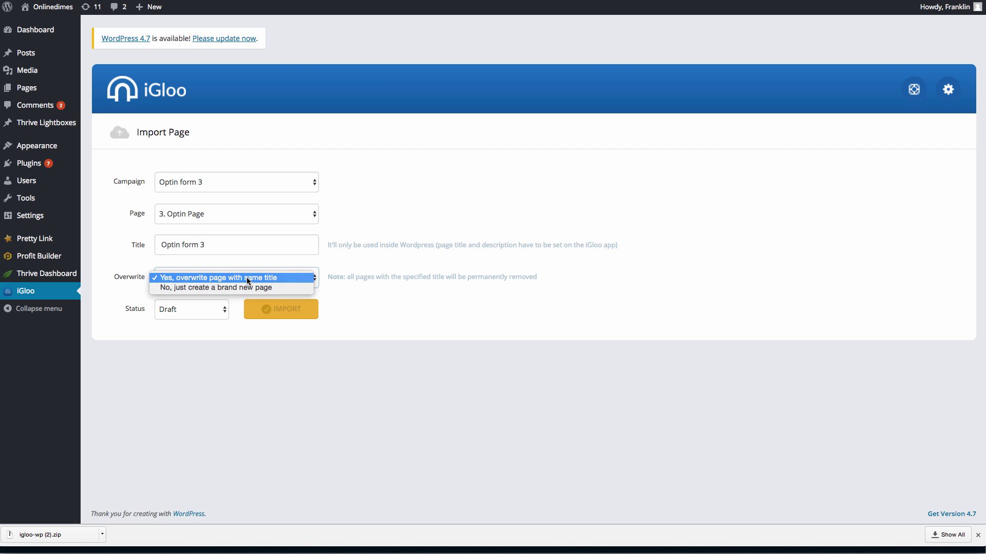
{"action": "left_click", "coordinate": [247, 276]}
{"action": "left_click", "coordinate": [211, 308]}
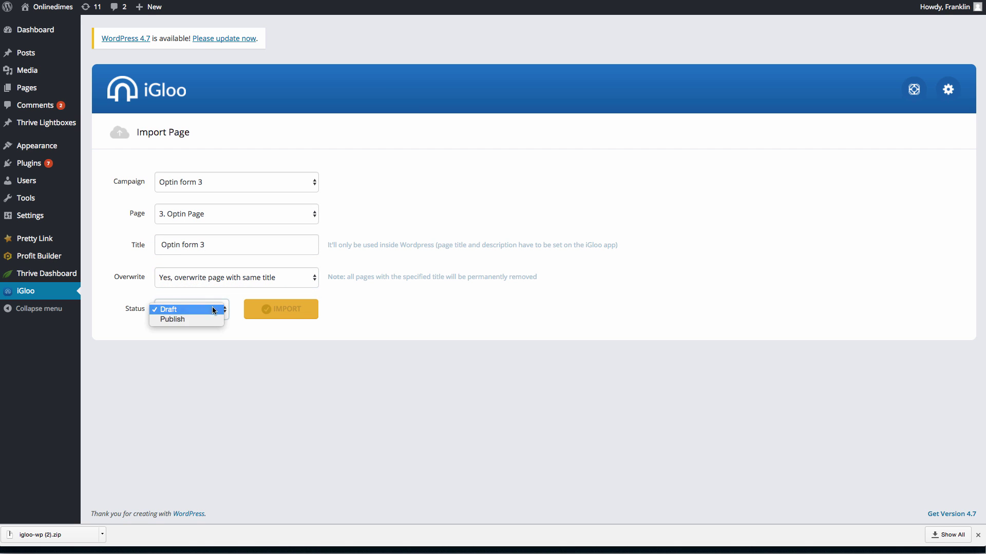
{"action": "left_click", "coordinate": [207, 319]}
{"action": "left_click", "coordinate": [287, 308]}
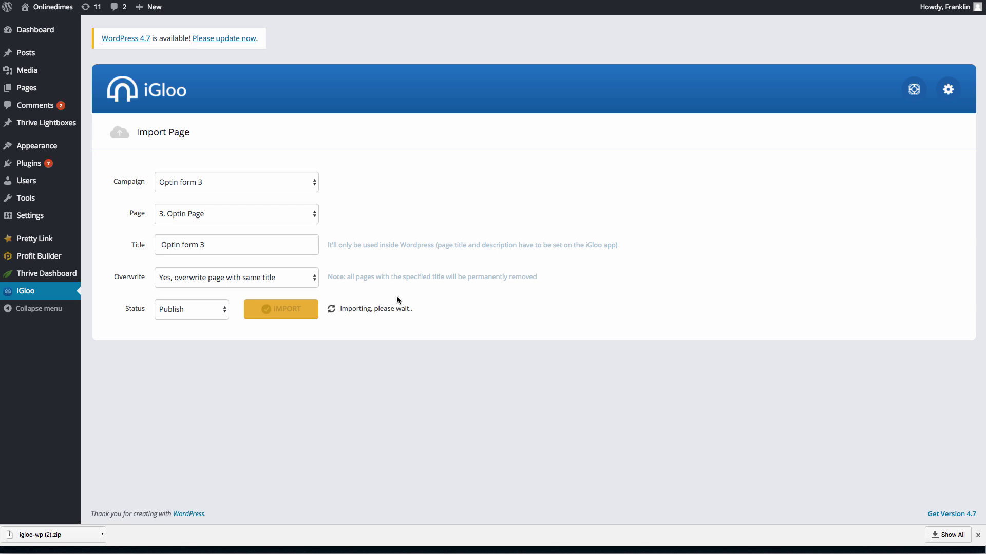
{"action": "left_click", "coordinate": [26, 88]}
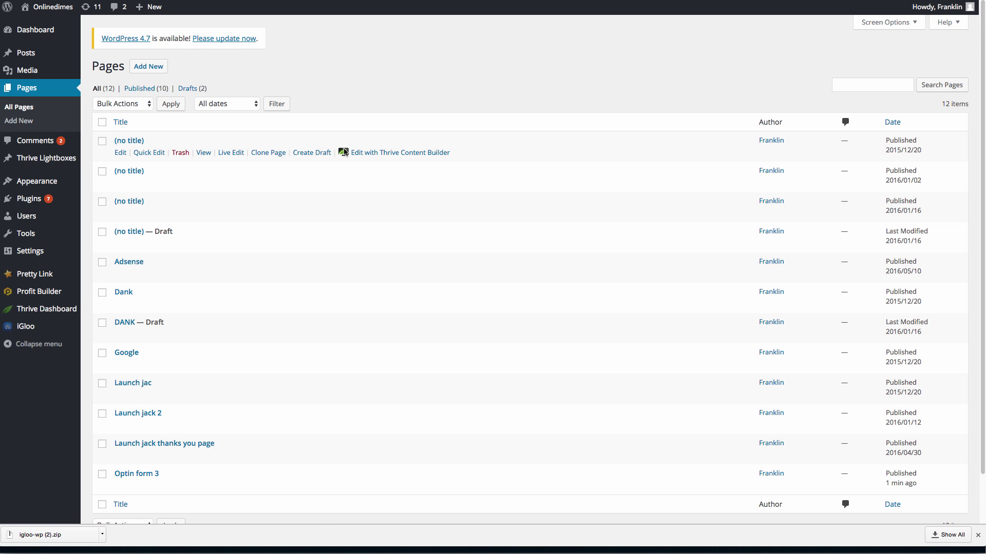
View the published Optin form 3 page, test its email field, then exit the preview.
{"action": "scroll", "coordinate": [241, 224], "scroll_direction": "down", "scroll_amount": 2}
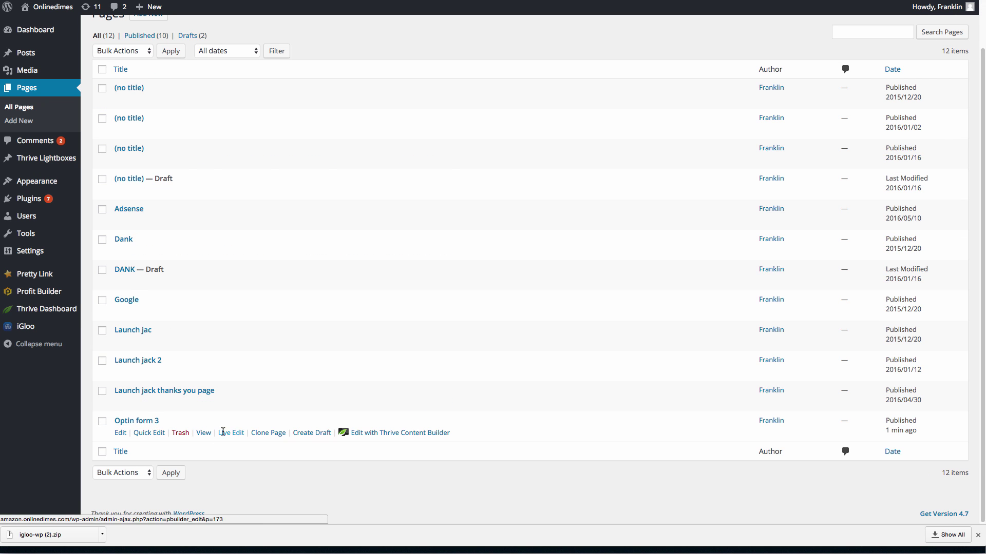
{"action": "left_click", "coordinate": [203, 433]}
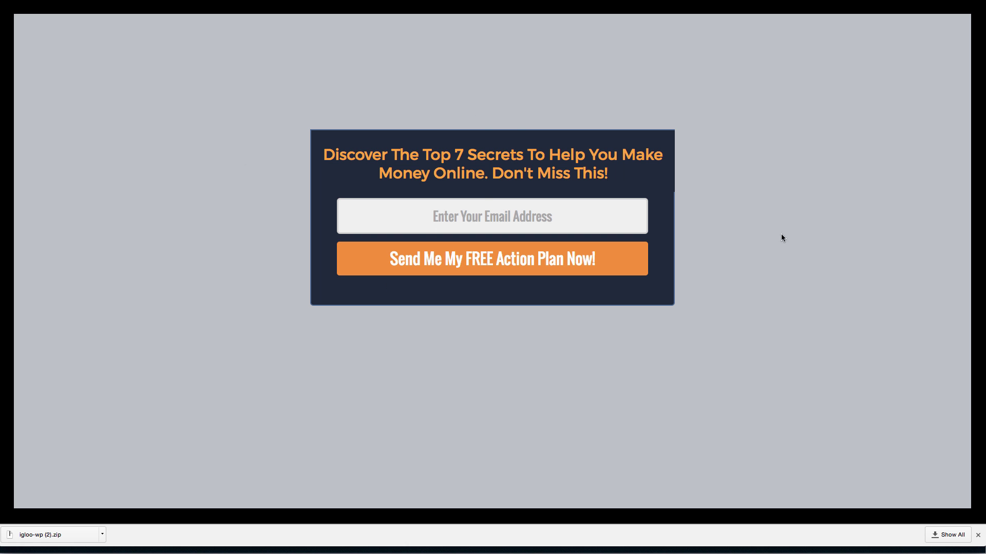
{"action": "left_click", "coordinate": [486, 212]}
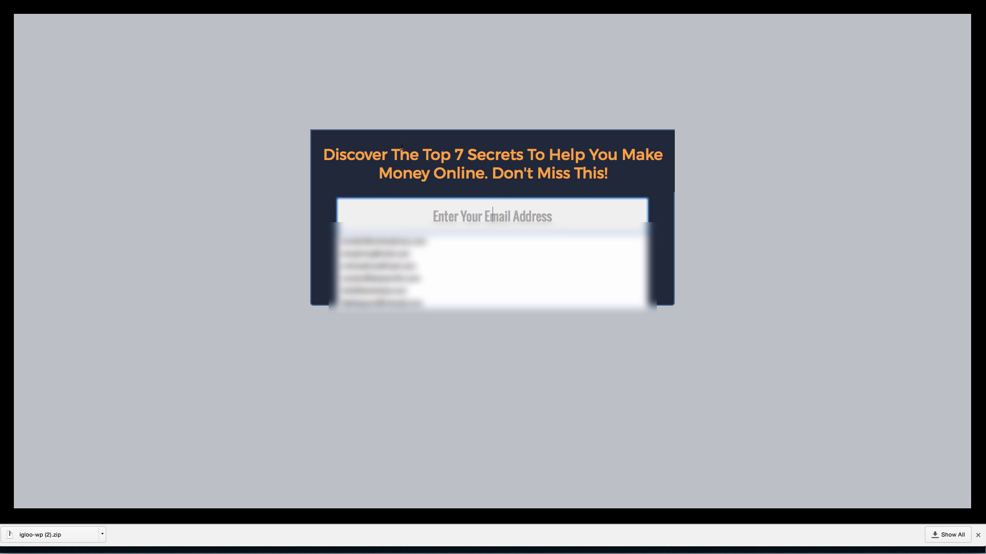
{"action": "left_click", "coordinate": [222, 178]}
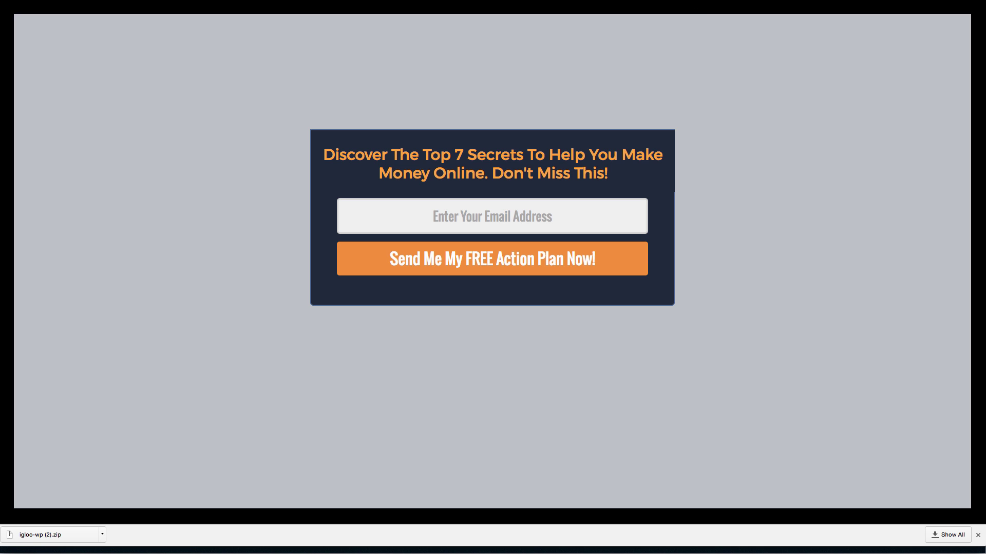
{"action": "key", "text": "Escape"}
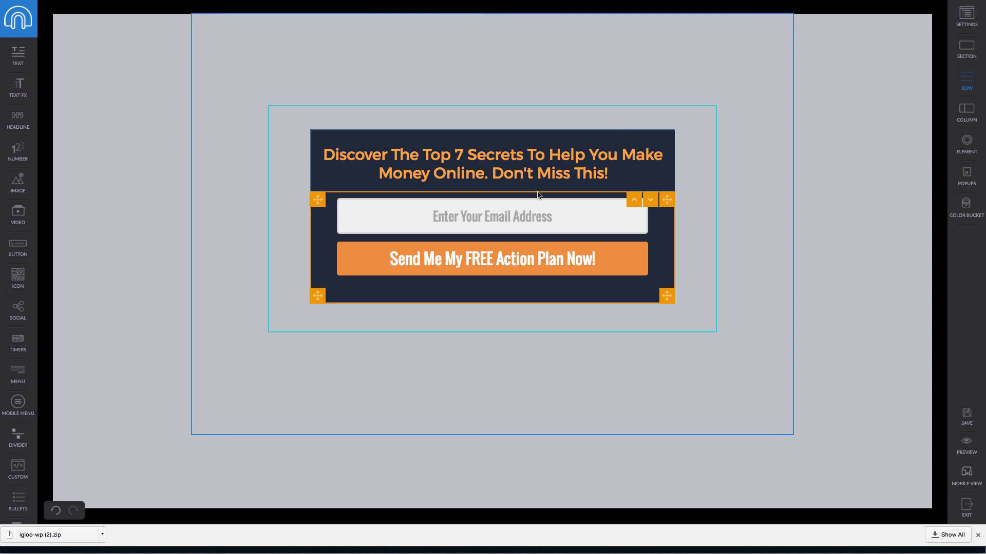
Exit the editor, add a new page to Optin form 3, and preview the Free ebook reveals template.
{"action": "left_click", "coordinate": [527, 154]}
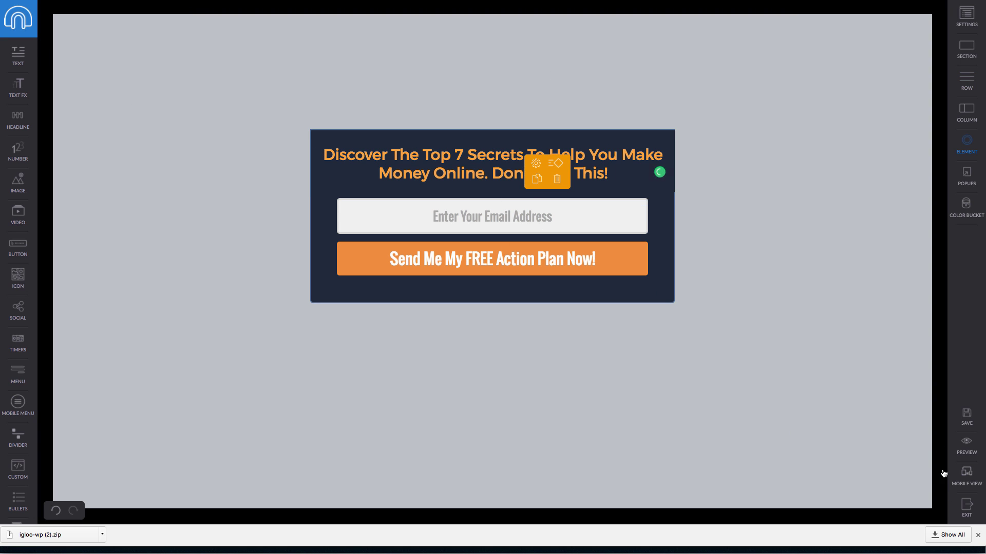
{"action": "left_click", "coordinate": [967, 508]}
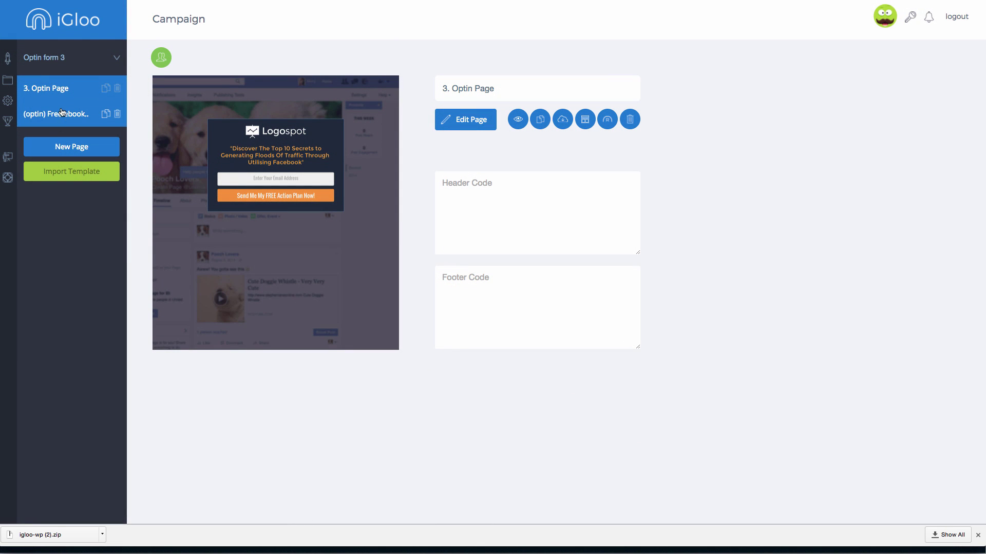
{"action": "left_click", "coordinate": [62, 118]}
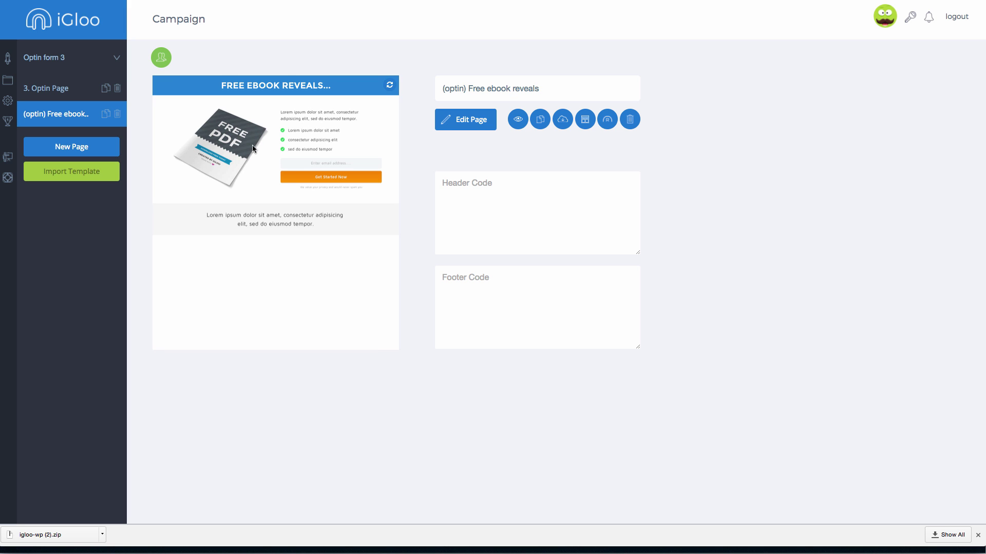
{"action": "left_click", "coordinate": [67, 149]}
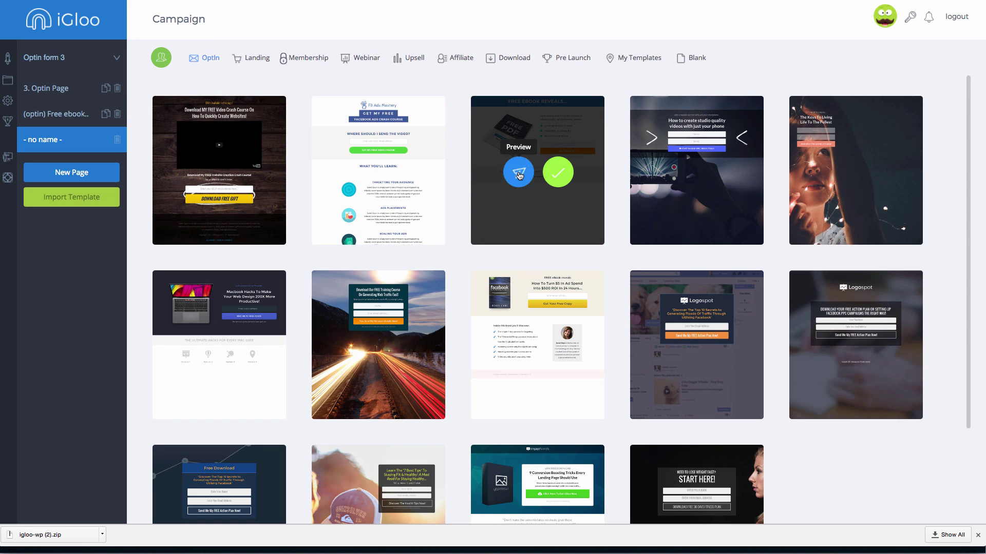
{"action": "left_click", "coordinate": [516, 167]}
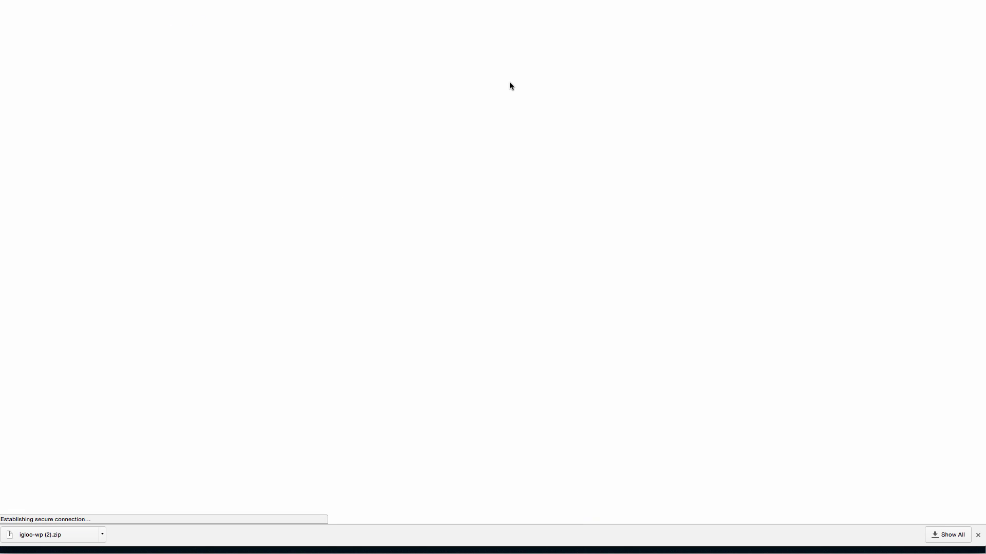